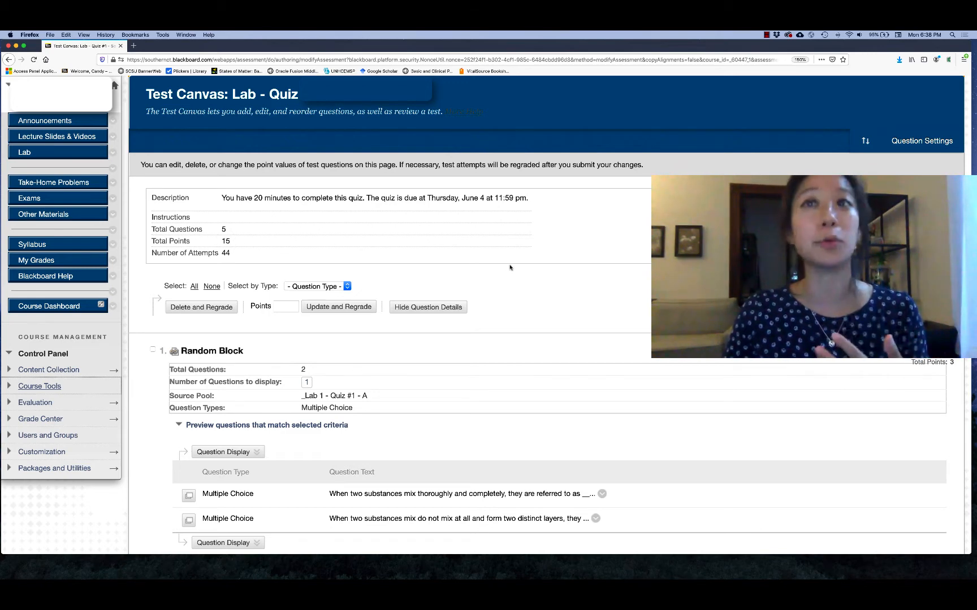
Step: Examine the random blocks in the lab quiz's test canvas, including their source pools, question previews and points per question
{"action": "scroll", "coordinate": [509, 268], "scroll_direction": "down", "scroll_amount": 1}
{"action": "scroll", "coordinate": [509, 267], "scroll_direction": "down", "scroll_amount": 1}
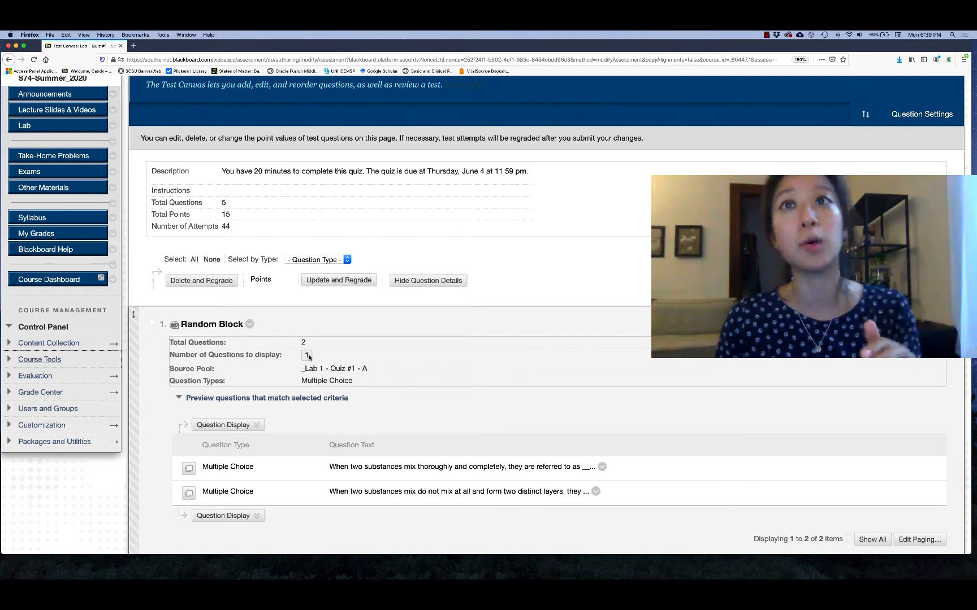
{"action": "scroll", "coordinate": [379, 368], "scroll_direction": "down", "scroll_amount": 5}
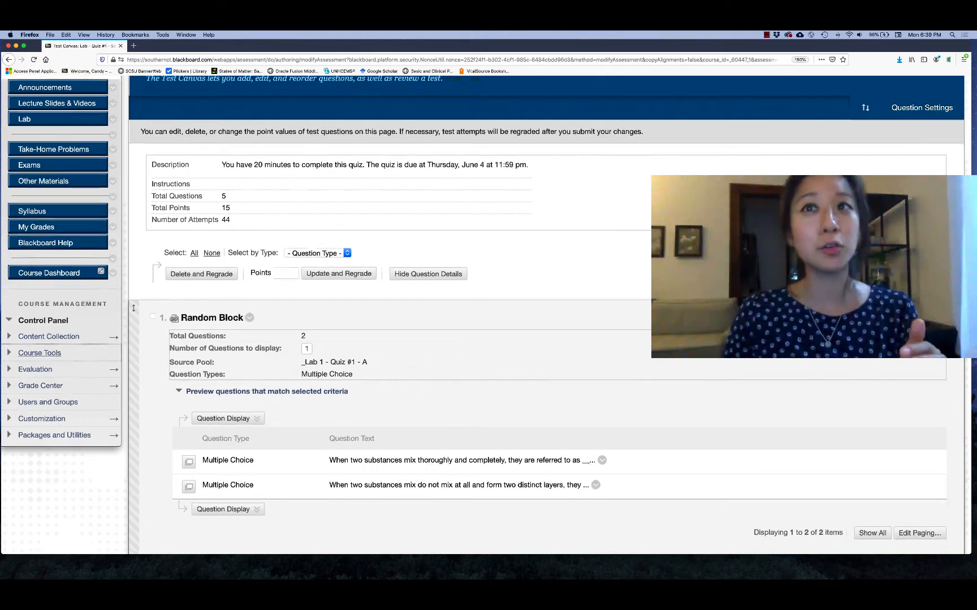
{"action": "scroll", "coordinate": [391, 374], "scroll_direction": "down", "scroll_amount": 1}
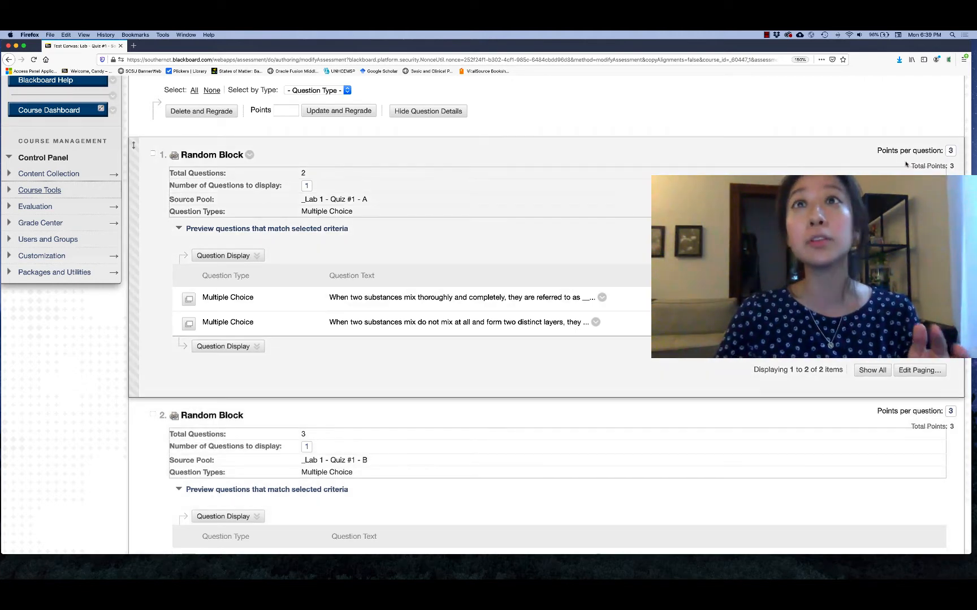
{"action": "scroll", "coordinate": [589, 223], "scroll_direction": "down", "scroll_amount": 3}
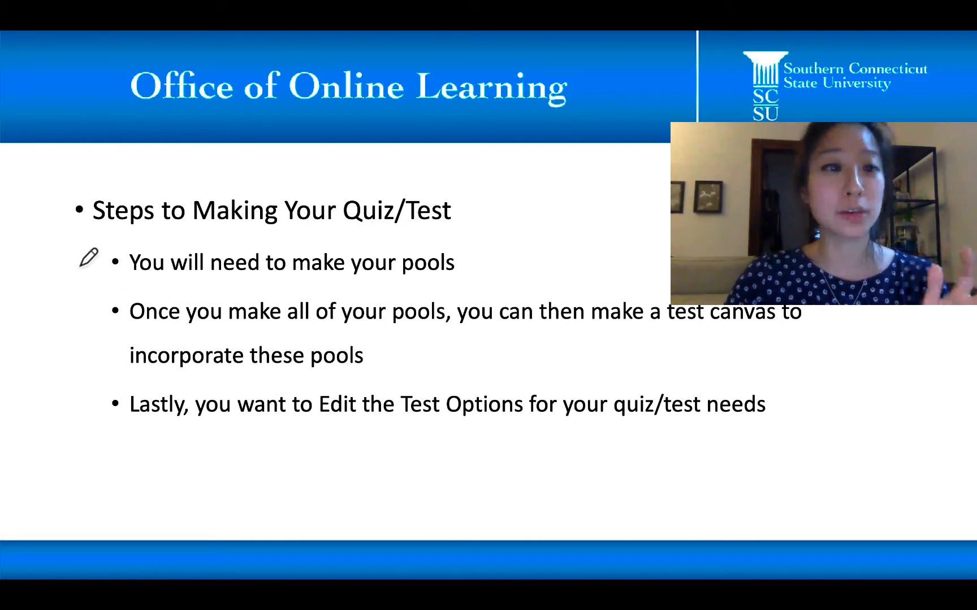
{"action": "mouse_move", "coordinate": [77, 266]}
{"action": "left_mouse_down"}
{"action": "mouse_move", "coordinate": [105, 266]}
{"action": "mouse_move", "coordinate": [95, 259]}
{"action": "left_mouse_up"}
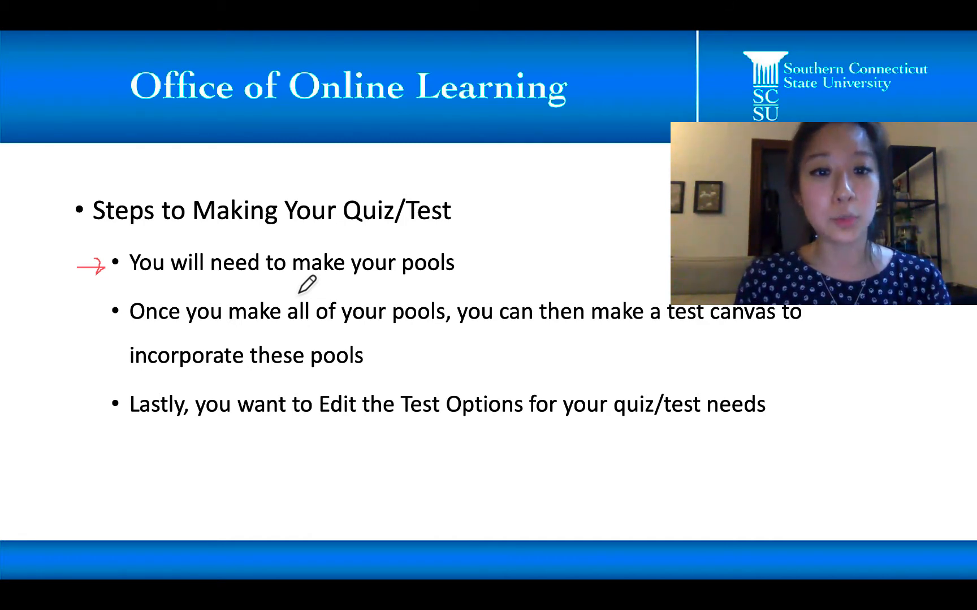
{"action": "left_click_drag", "start_coordinate": [323, 427], "coordinate": [521, 426]}
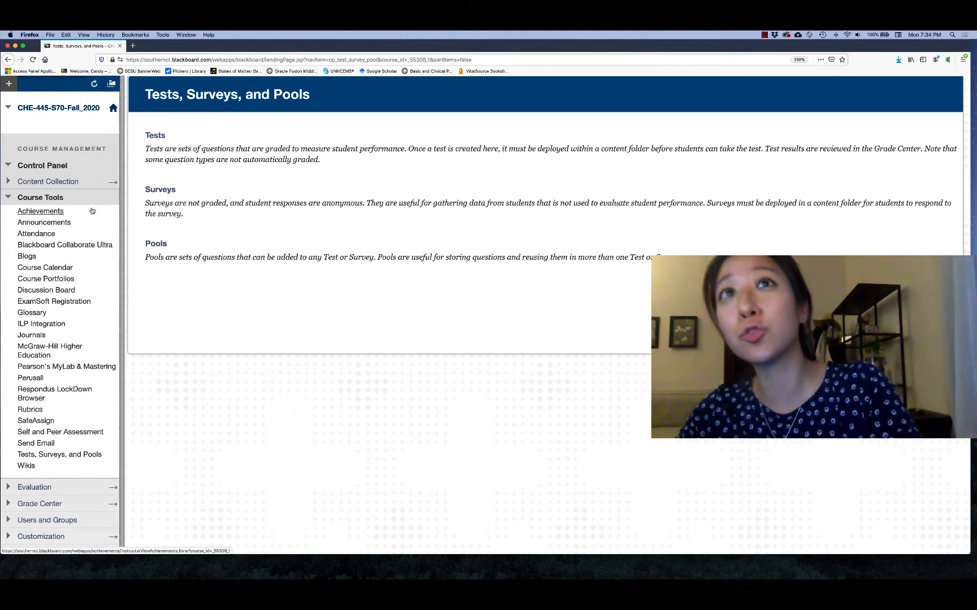
Step: Open the Pools page through the course's Tests, Surveys, and Pools tool
{"action": "left_click", "coordinate": [66, 199]}
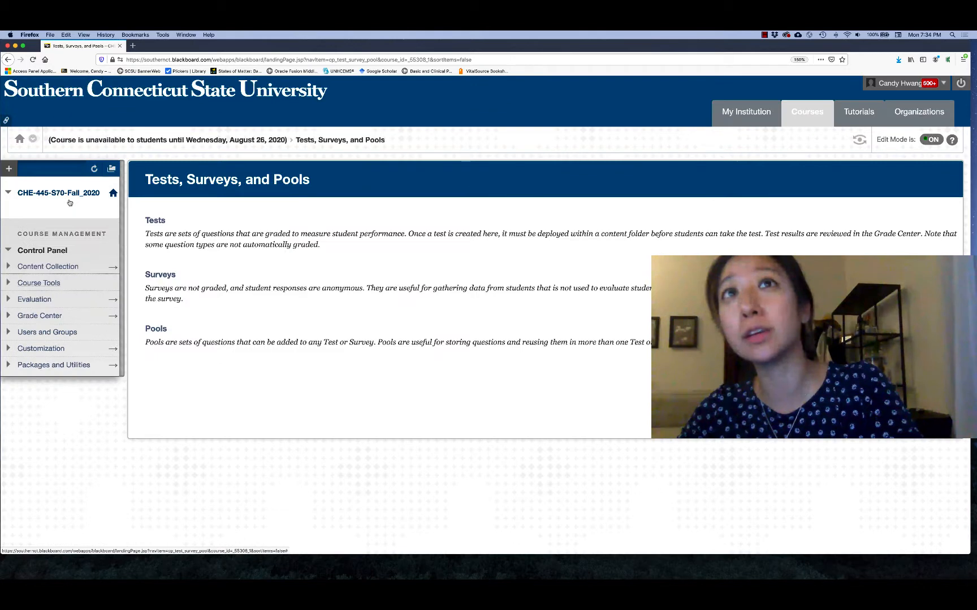
{"action": "left_click", "coordinate": [51, 281]}
{"action": "scroll", "coordinate": [86, 403], "scroll_direction": "down", "scroll_amount": 3}
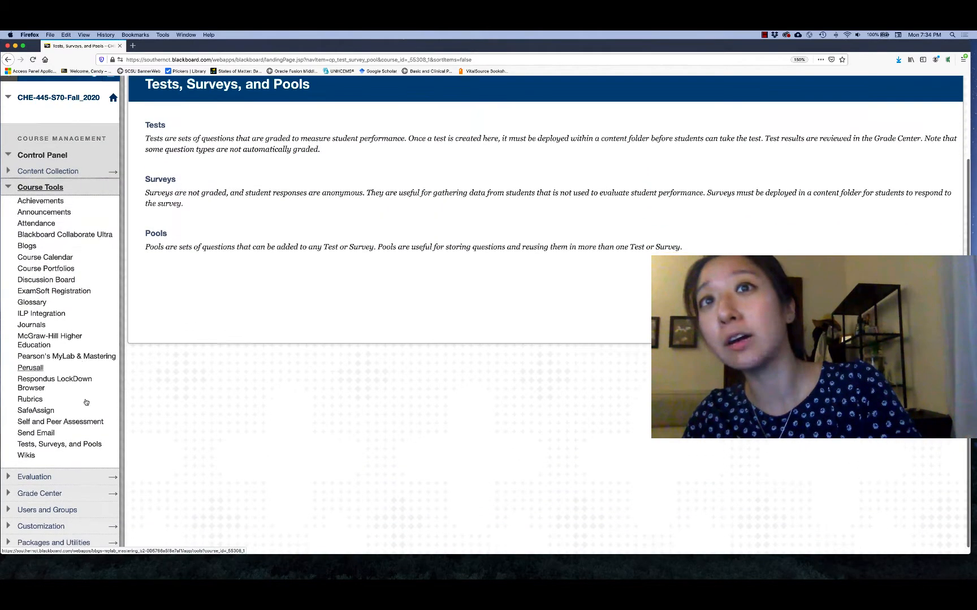
{"action": "left_click", "coordinate": [83, 445]}
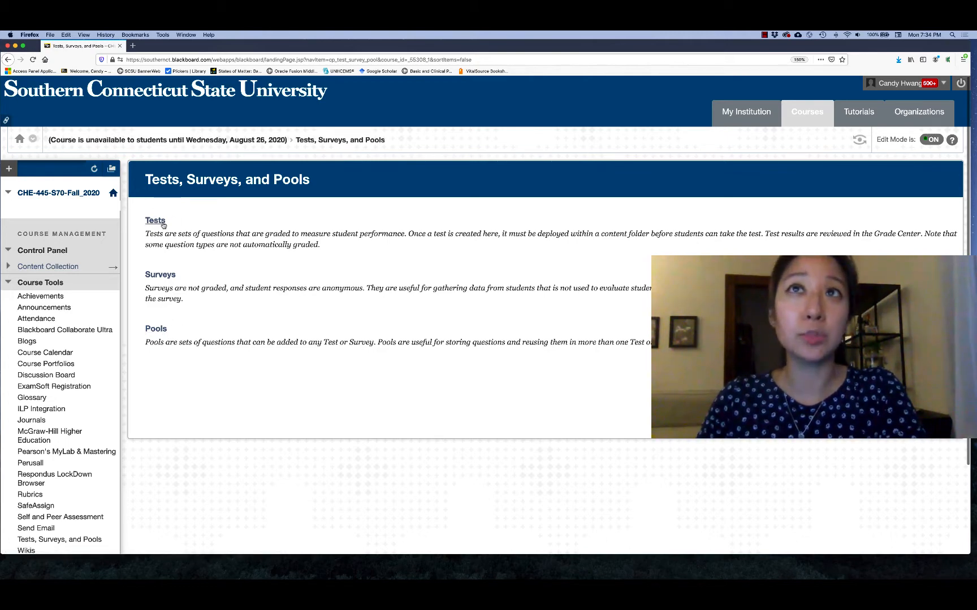
{"action": "left_click", "coordinate": [156, 329]}
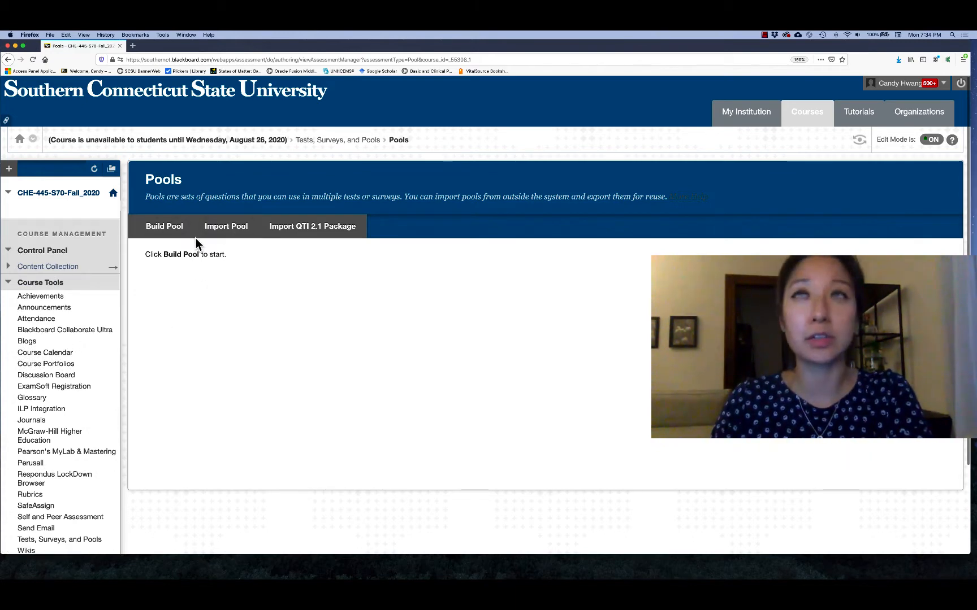
Step: Build a new question pool named "LAB_Quiz #1", leaving the description and instructions empty, and submit it
{"action": "left_click", "coordinate": [161, 227]}
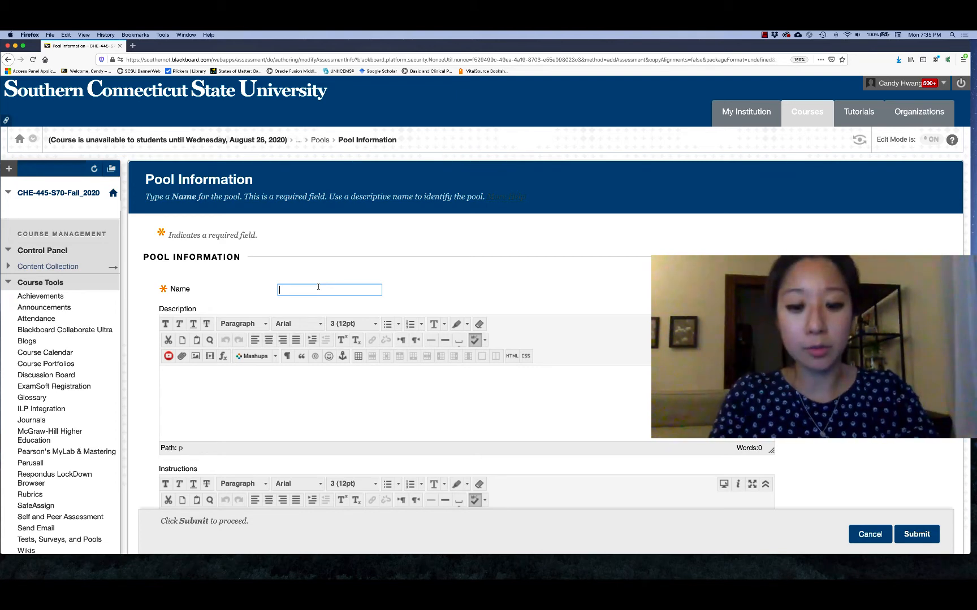
{"action": "type", "text": "L"}
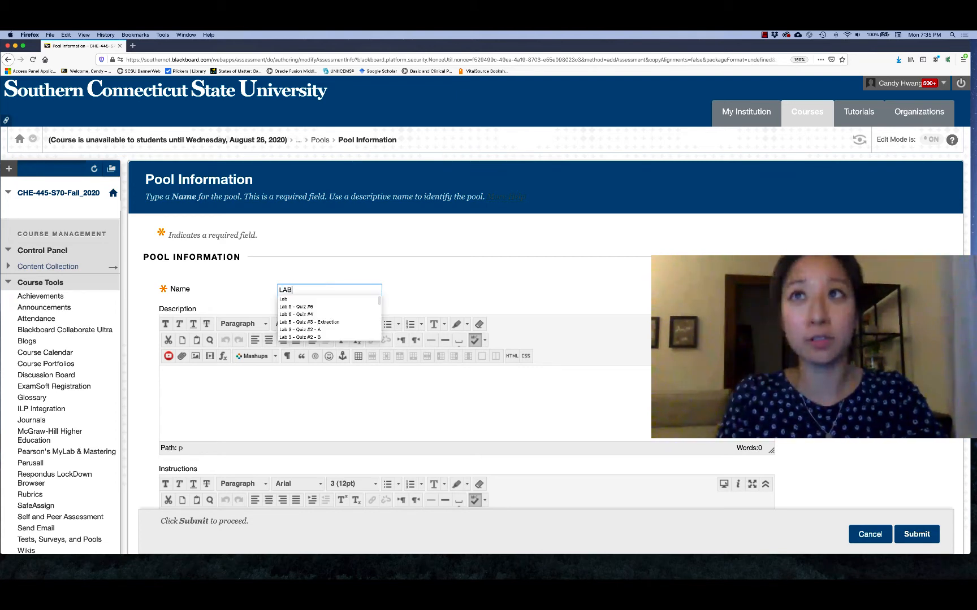
{"action": "type", "text": "AB-"}
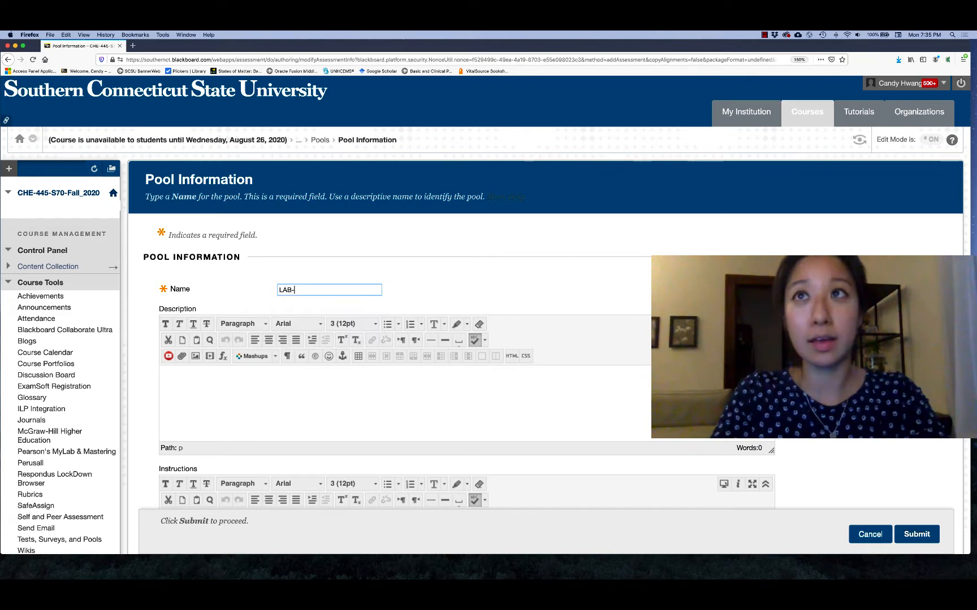
{"action": "key", "text": "BackSpace"}
{"action": "type", "text": "_Q"}
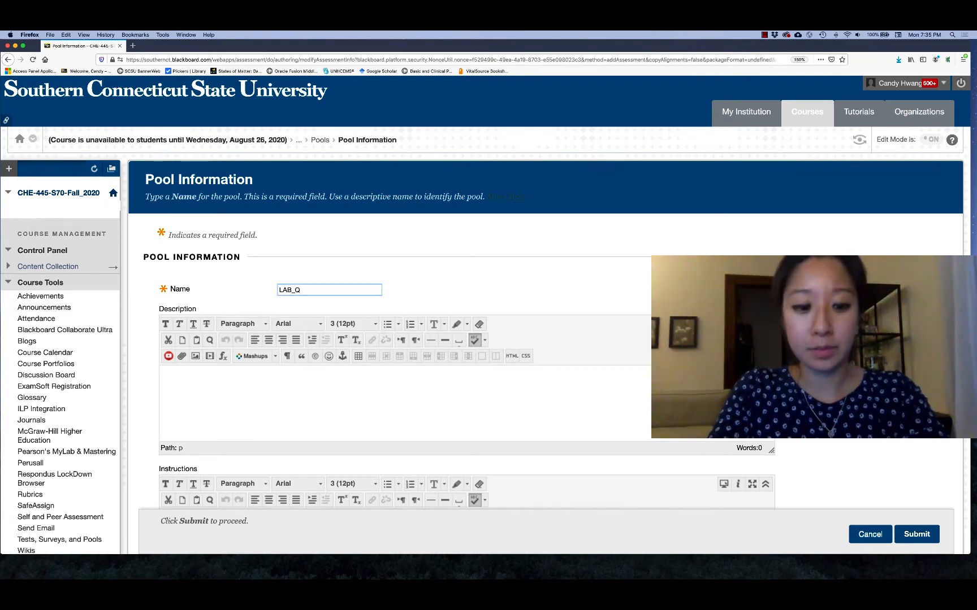
{"action": "type", "text": "uiz #1"}
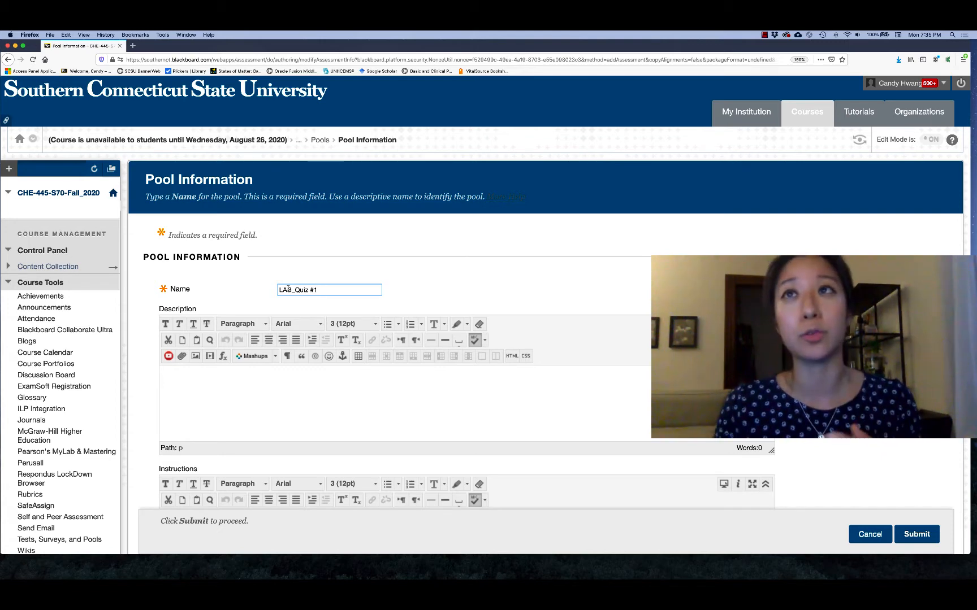
{"action": "left_click_drag", "start_coordinate": [291, 290], "coordinate": [277, 290]}
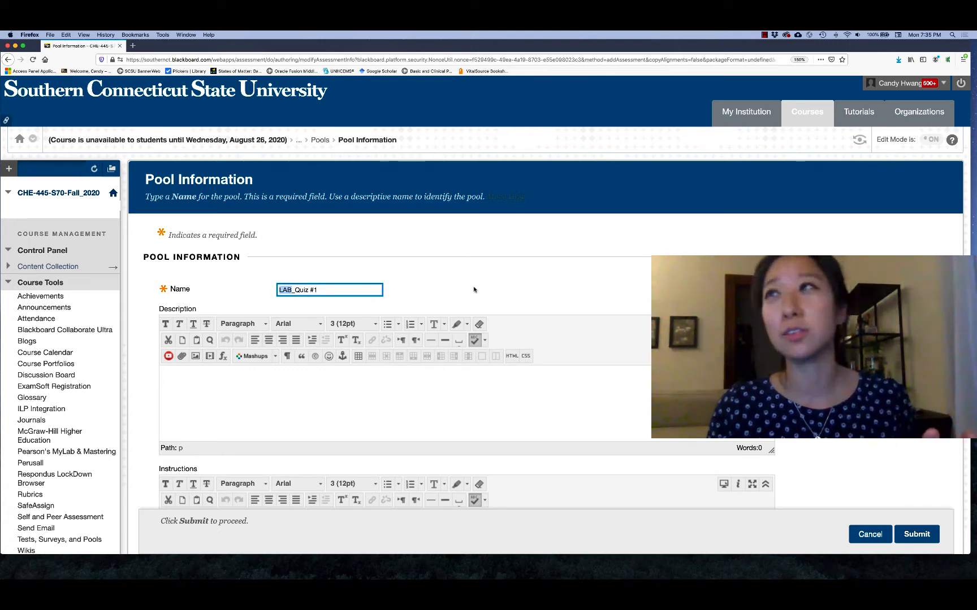
{"action": "scroll", "coordinate": [473, 290], "scroll_direction": "down", "scroll_amount": 2}
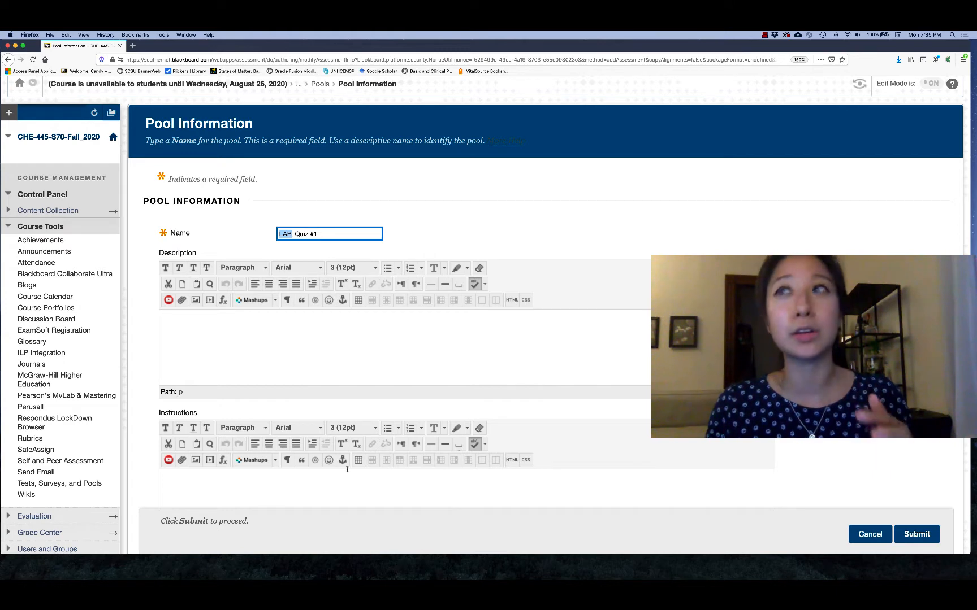
{"action": "scroll", "coordinate": [844, 453], "scroll_direction": "down", "scroll_amount": 3}
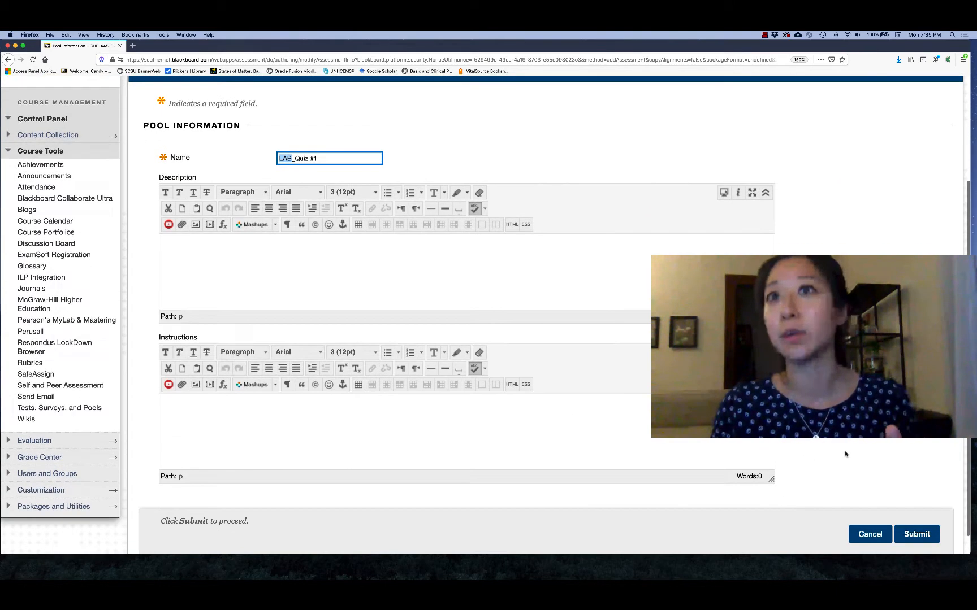
{"action": "left_click", "coordinate": [915, 514]}
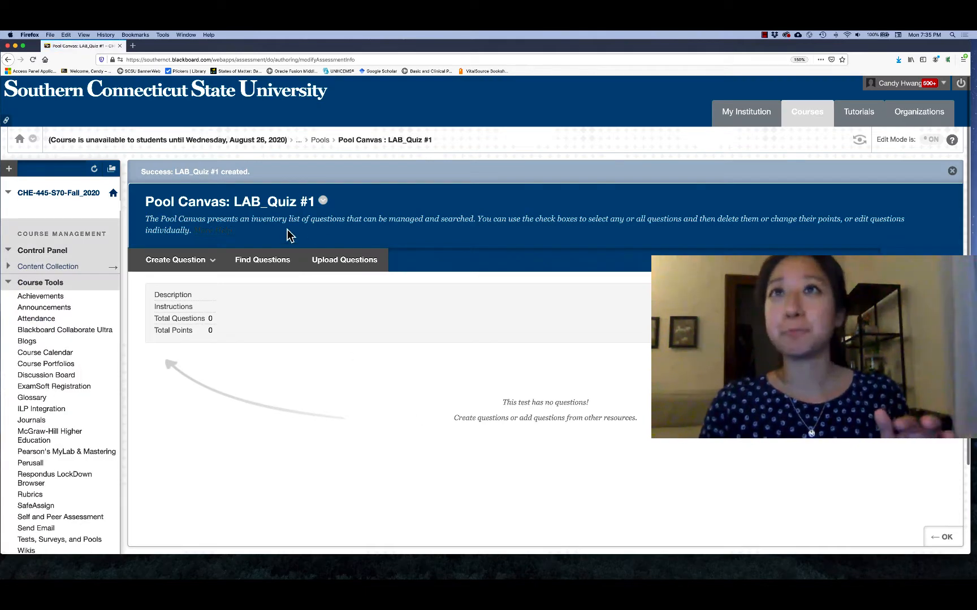
Step: Create a Multiple Choice question in the pool with the question text "What day is it?"
{"action": "left_click", "coordinate": [187, 267]}
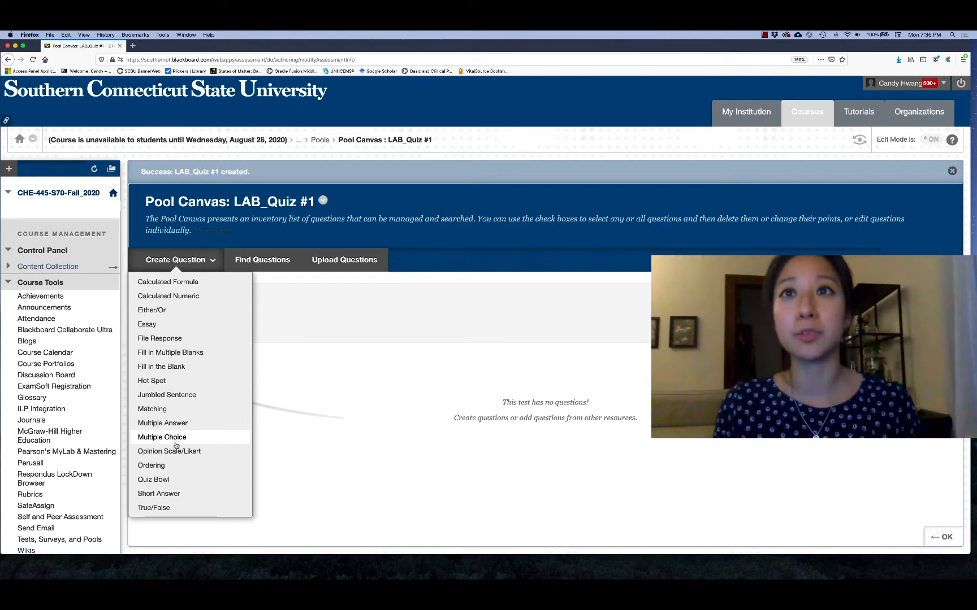
{"action": "left_click", "coordinate": [175, 440]}
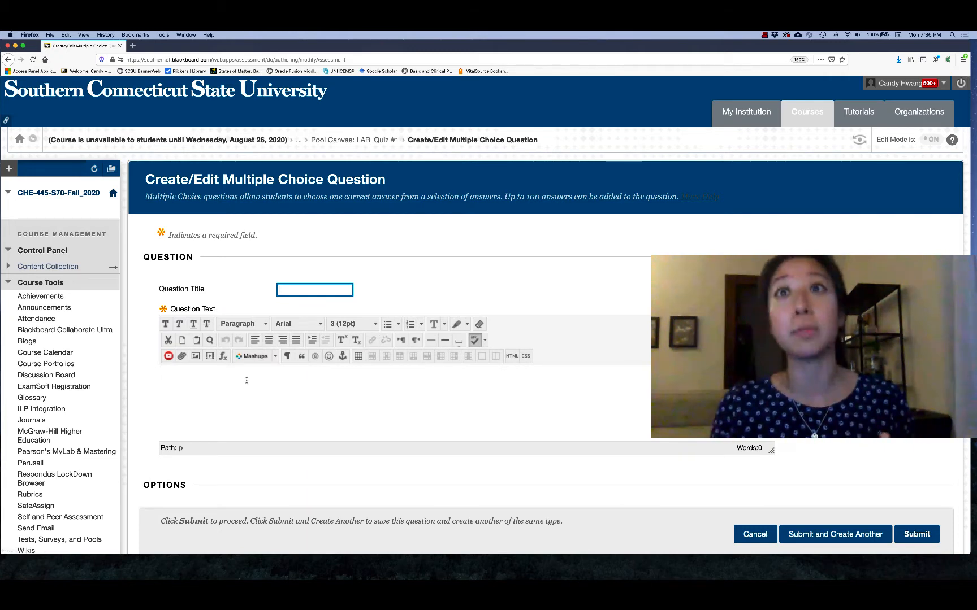
{"action": "left_click", "coordinate": [247, 381]}
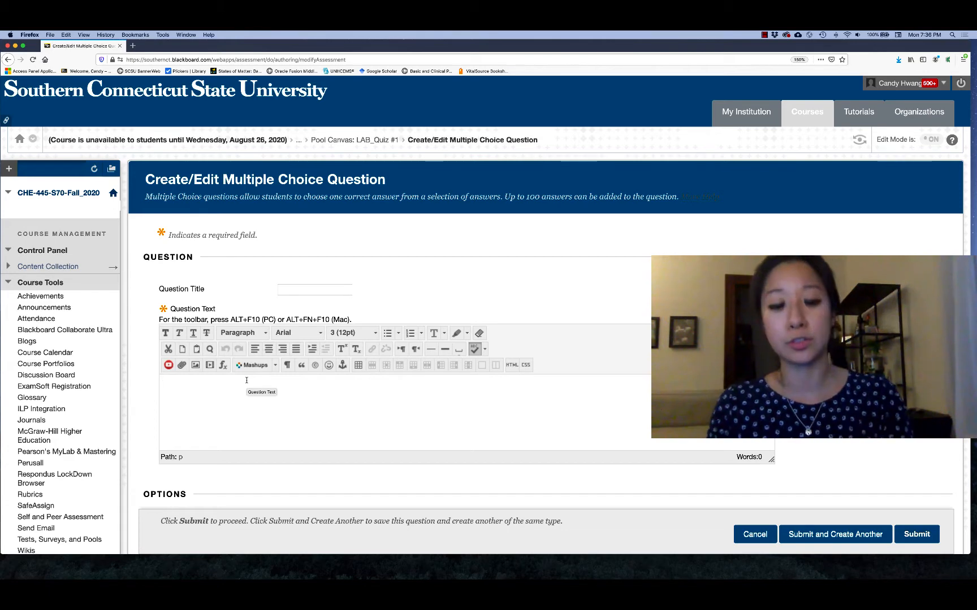
{"action": "type", "text": "What "}
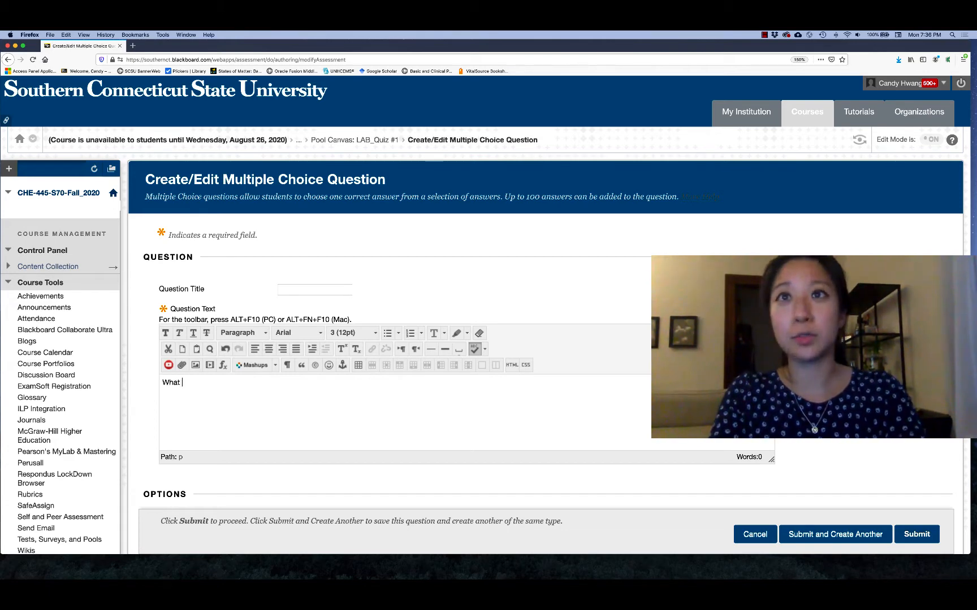
{"action": "type", "text": "day is it?"}
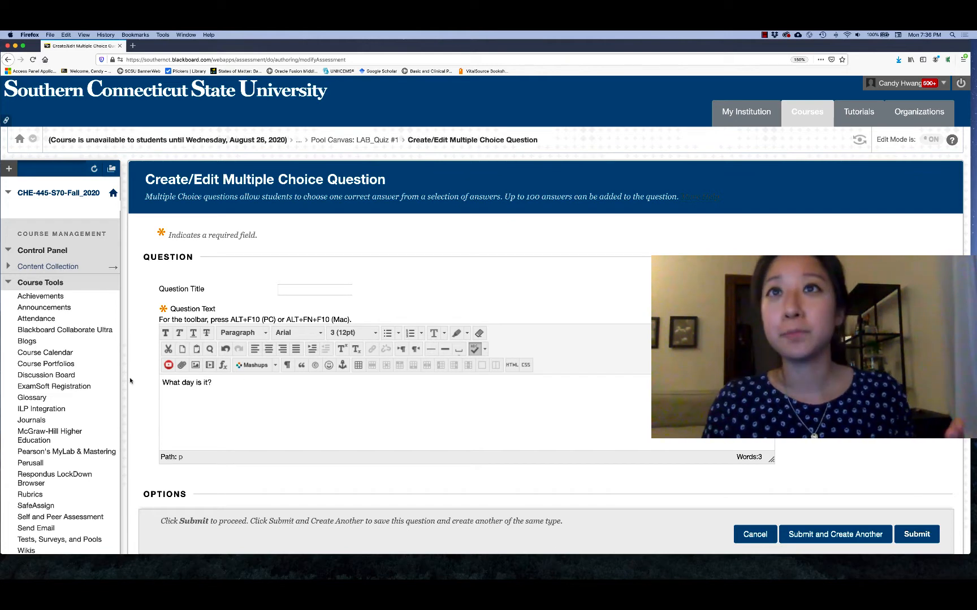
Step: Set the question's answer numbering to Arabic Numerals (1, 2, 3) and have the answers shown in random order
{"action": "scroll", "coordinate": [130, 380], "scroll_direction": "down", "scroll_amount": 5}
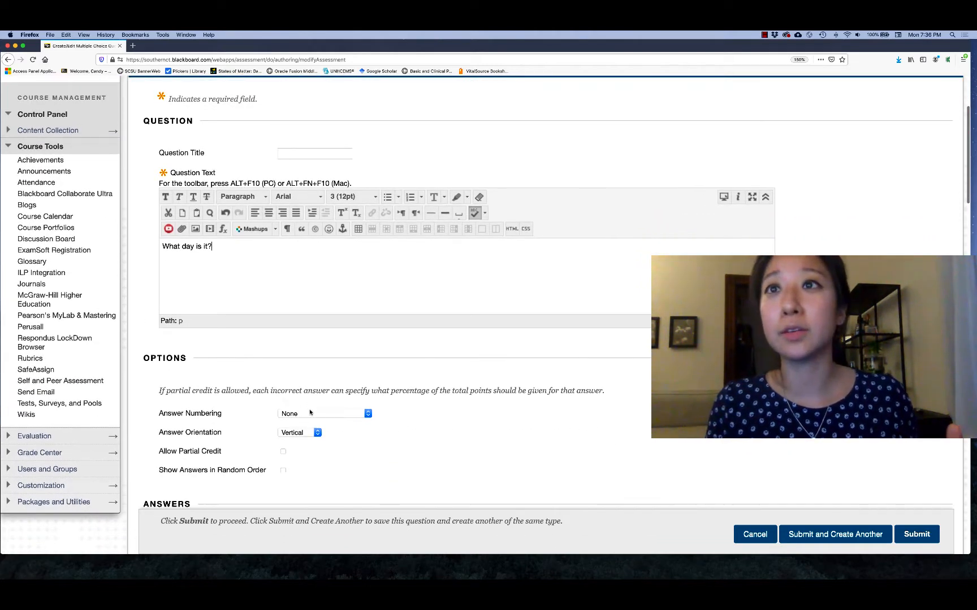
{"action": "left_click", "coordinate": [309, 413]}
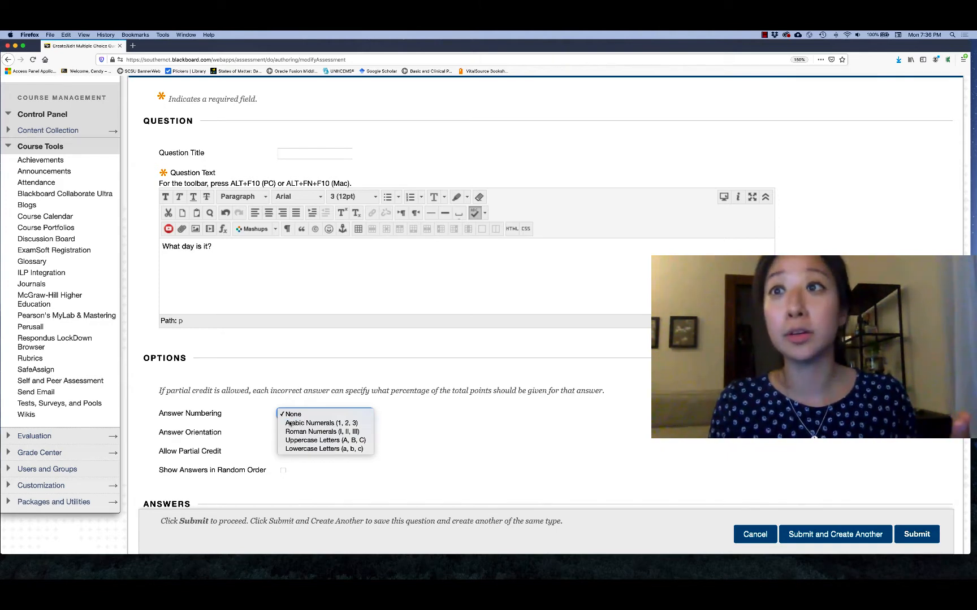
{"action": "left_click", "coordinate": [294, 422]}
{"action": "scroll", "coordinate": [300, 382], "scroll_direction": "down", "scroll_amount": 2}
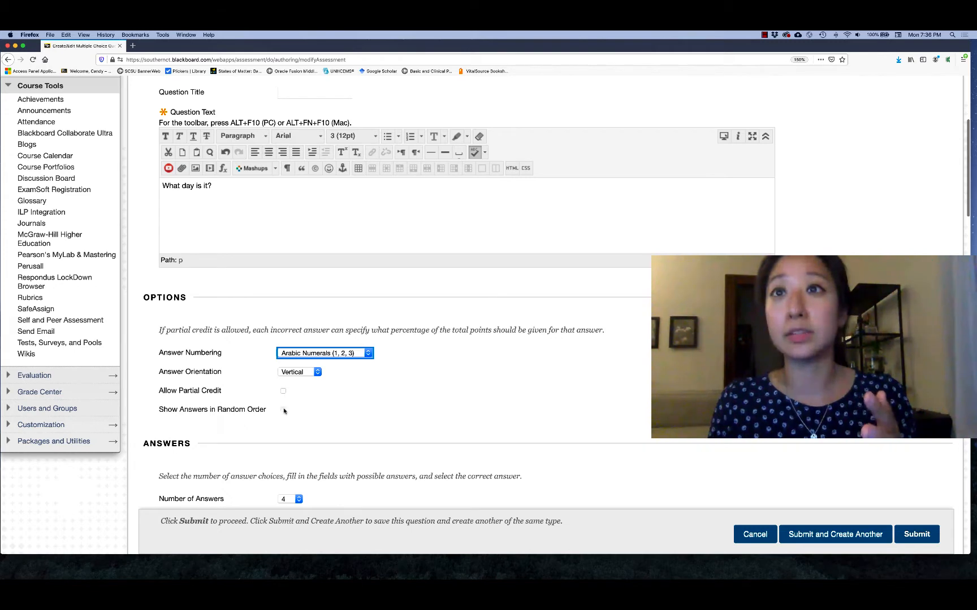
{"action": "left_click", "coordinate": [283, 410]}
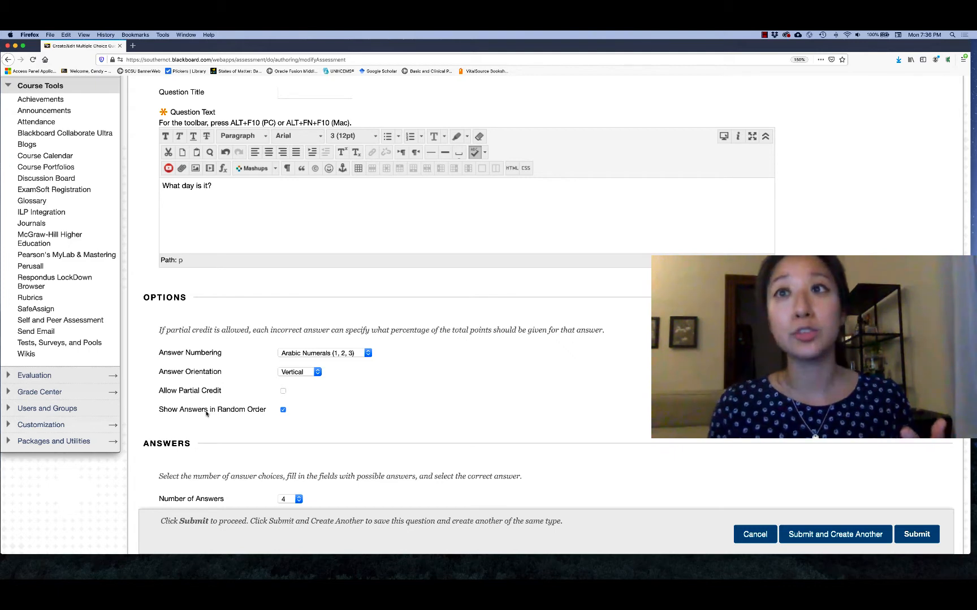
Step: Enter "Monday" as Answer 1, kept as the correct answer, and "Tuesday" as Answer 2
{"action": "scroll", "coordinate": [206, 413], "scroll_direction": "down", "scroll_amount": 5}
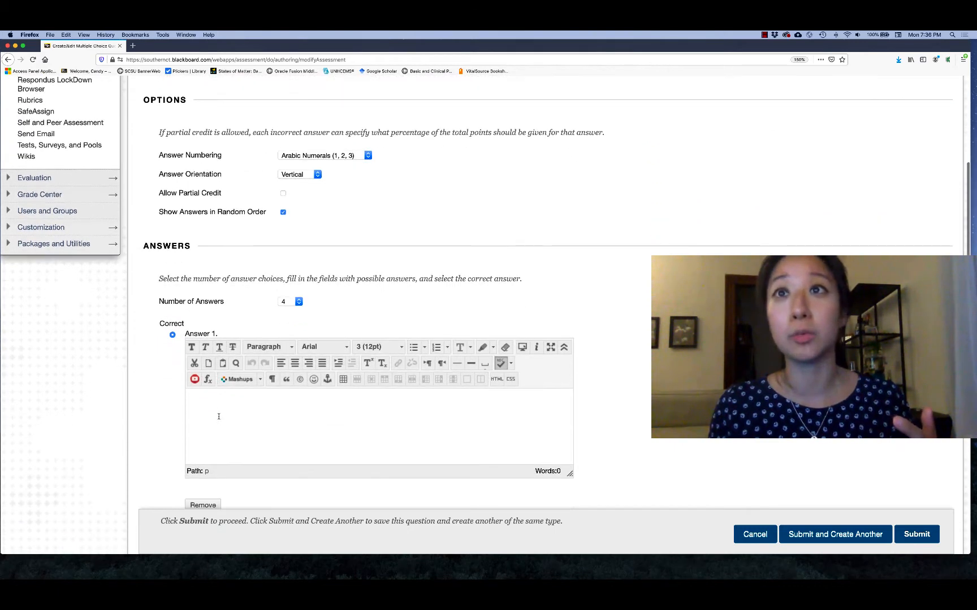
{"action": "left_click", "coordinate": [218, 405]}
{"action": "type", "text": "Monday"}
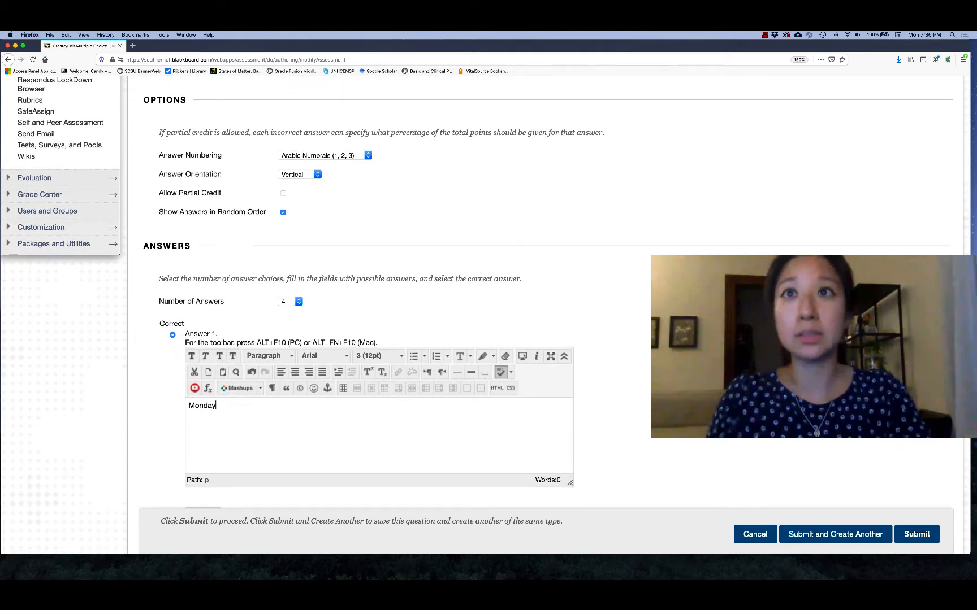
{"action": "scroll", "coordinate": [154, 405], "scroll_direction": "down", "scroll_amount": 3}
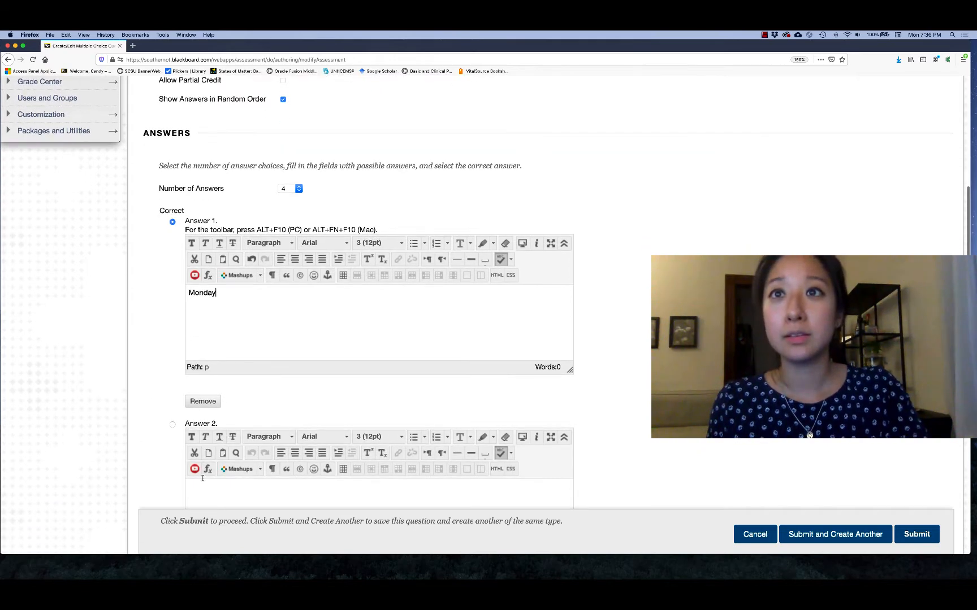
{"action": "left_click", "coordinate": [199, 482]}
{"action": "type", "text": "Tuesday"}
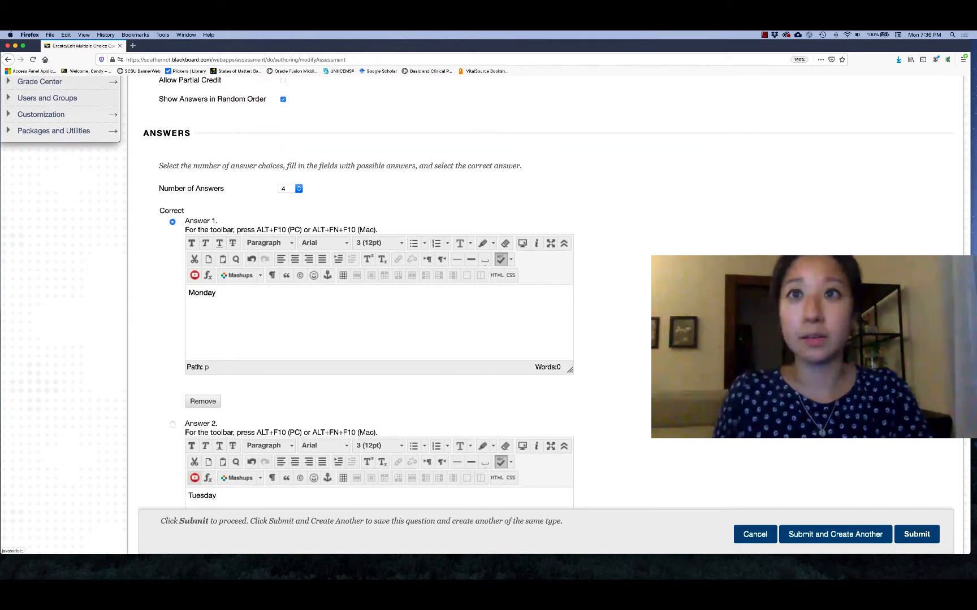
Step: Enter "Wednesday" as Answer 3 and "Thursday" as Answer 4
{"action": "scroll", "coordinate": [147, 457], "scroll_direction": "down", "scroll_amount": 5}
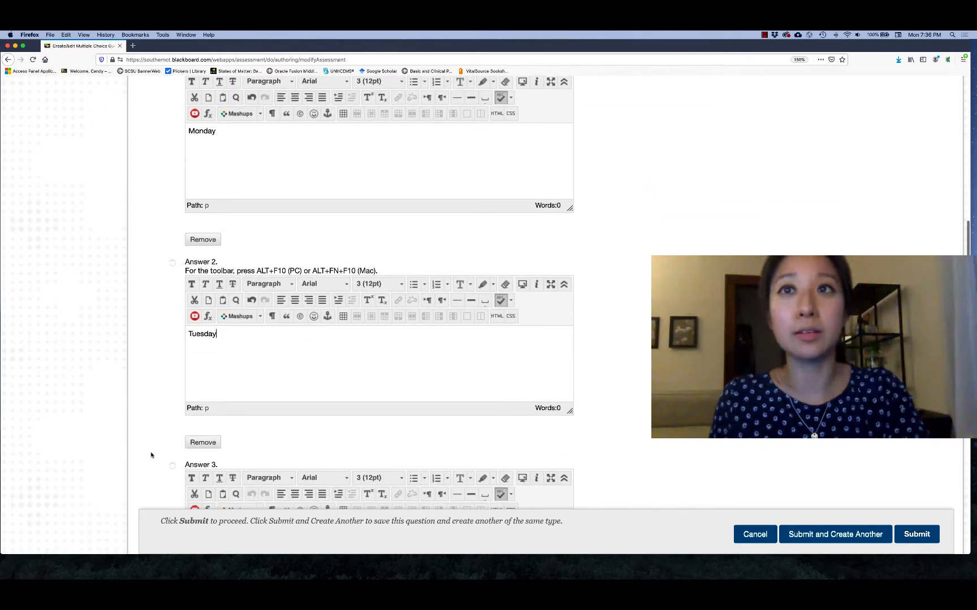
{"action": "left_click", "coordinate": [204, 480]}
{"action": "type", "text": "We"}
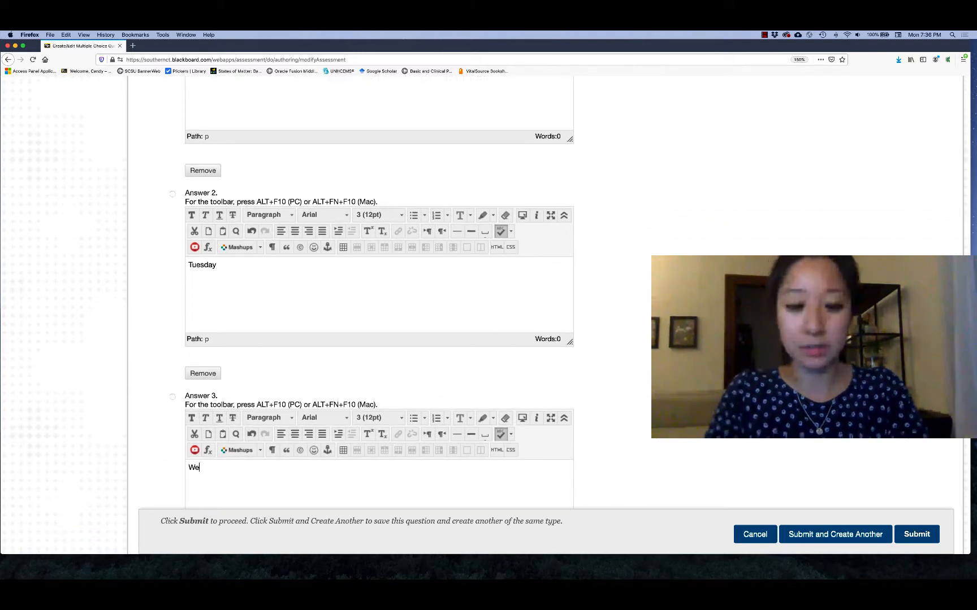
{"action": "type", "text": "dnesday"}
{"action": "scroll", "coordinate": [148, 460], "scroll_direction": "down", "scroll_amount": 4}
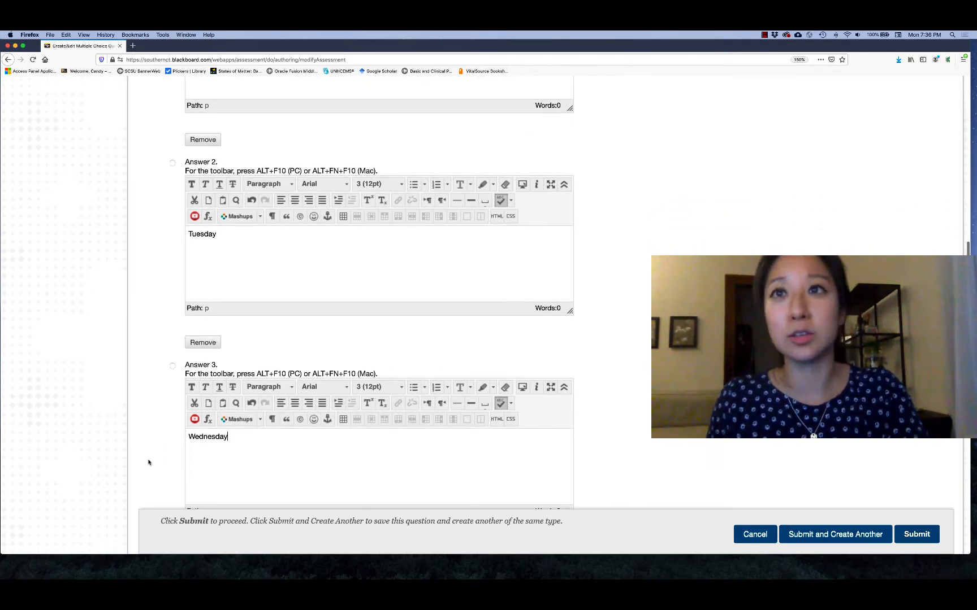
{"action": "scroll", "coordinate": [169, 463], "scroll_direction": "down", "scroll_amount": 2}
{"action": "left_click", "coordinate": [199, 457]}
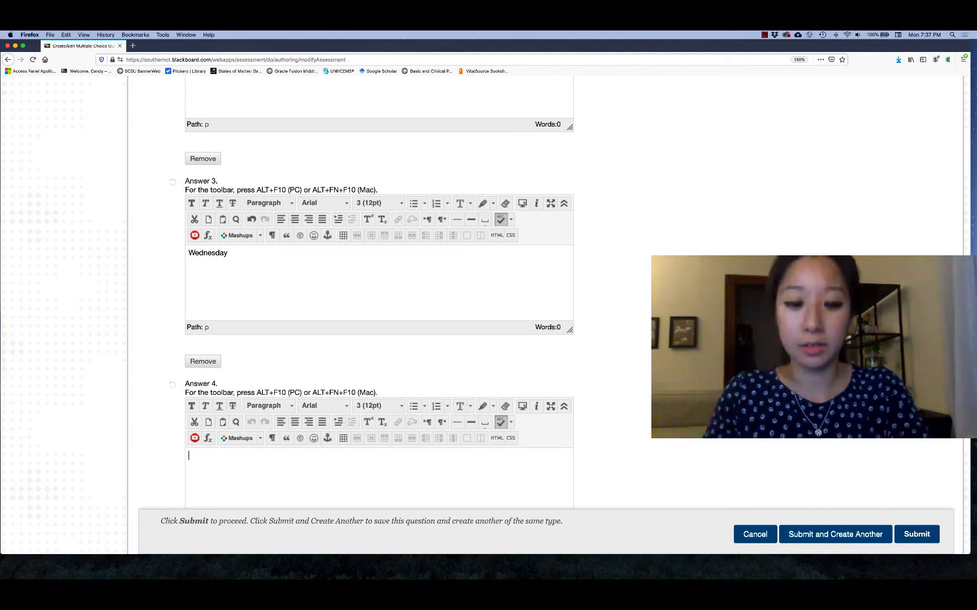
{"action": "type", "text": "Thursday"}
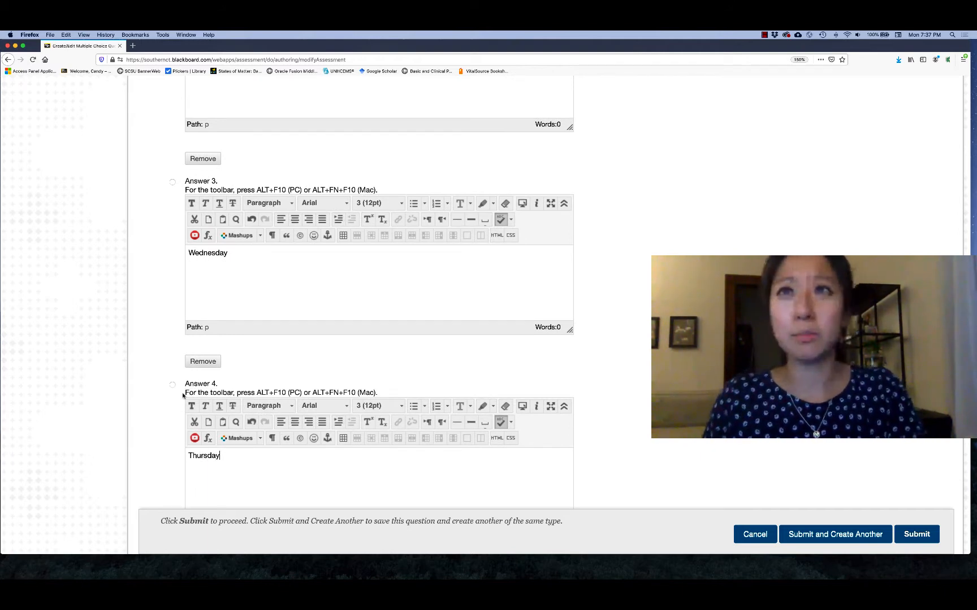
Step: Review the entered answers and submit the question to the pool
{"action": "scroll", "coordinate": [177, 394], "scroll_direction": "up", "scroll_amount": 3}
{"action": "scroll", "coordinate": [159, 371], "scroll_direction": "up", "scroll_amount": 8}
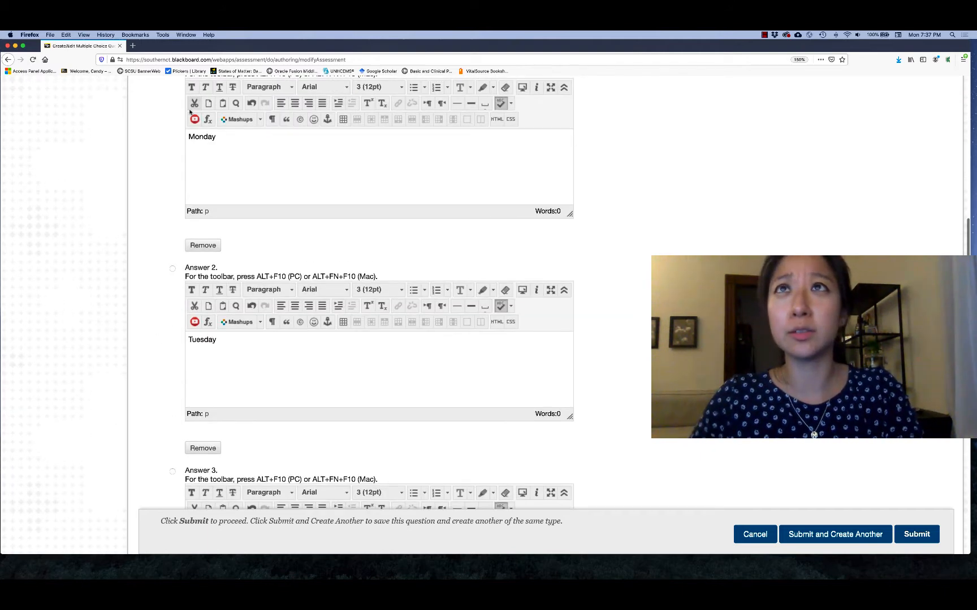
{"action": "scroll", "coordinate": [160, 355], "scroll_direction": "up", "scroll_amount": 2}
{"action": "scroll", "coordinate": [185, 114], "scroll_direction": "down", "scroll_amount": 8}
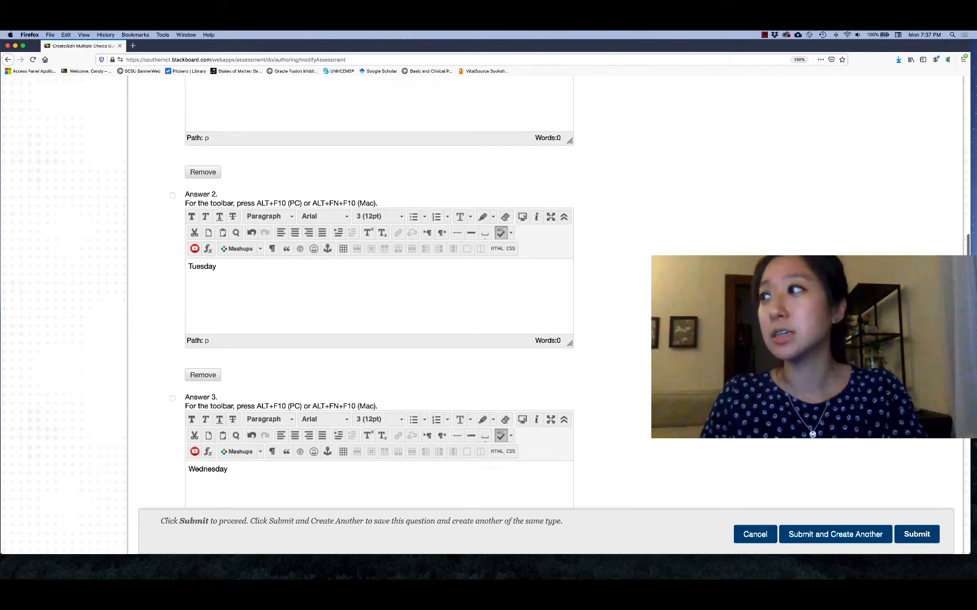
{"action": "left_click", "coordinate": [909, 538]}
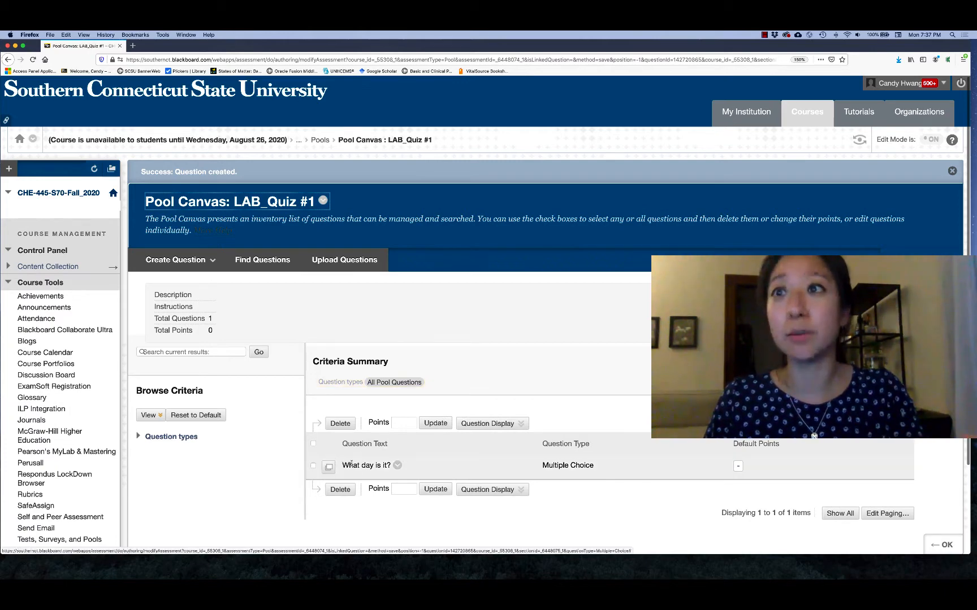
Step: Copy the question "What day is it?" and change the copy's question text to "What day was it yesterday?"
{"action": "left_click", "coordinate": [398, 465]}
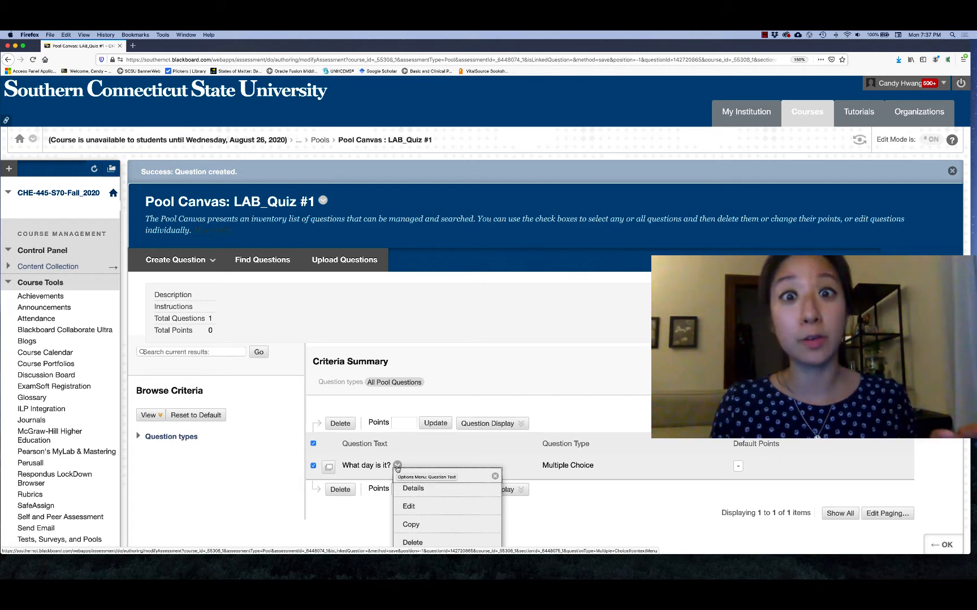
{"action": "left_click", "coordinate": [414, 525]}
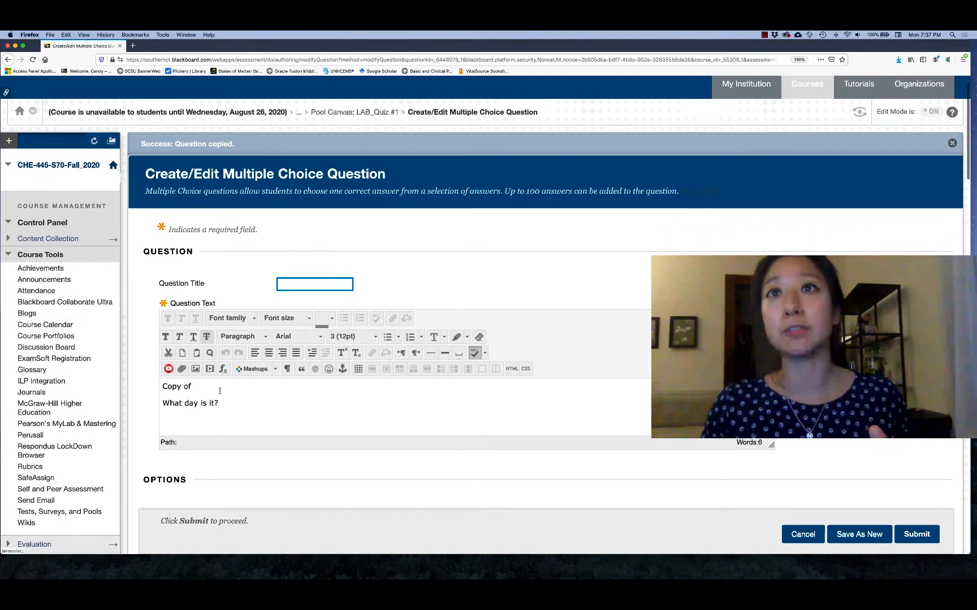
{"action": "left_click_drag", "start_coordinate": [213, 376], "coordinate": [161, 373]}
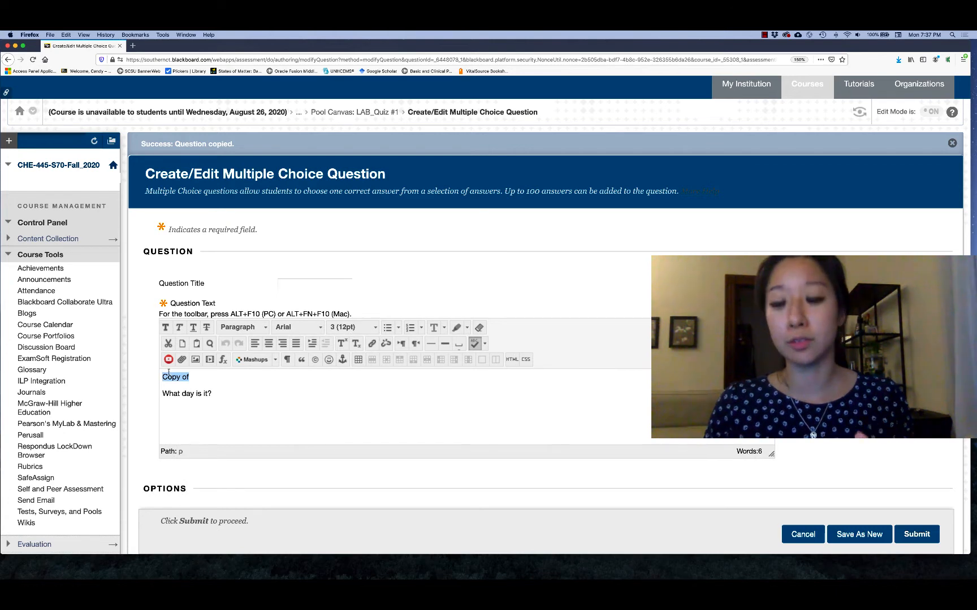
{"action": "key", "text": "BackSpace"}
{"action": "key", "text": "BackSpace"}
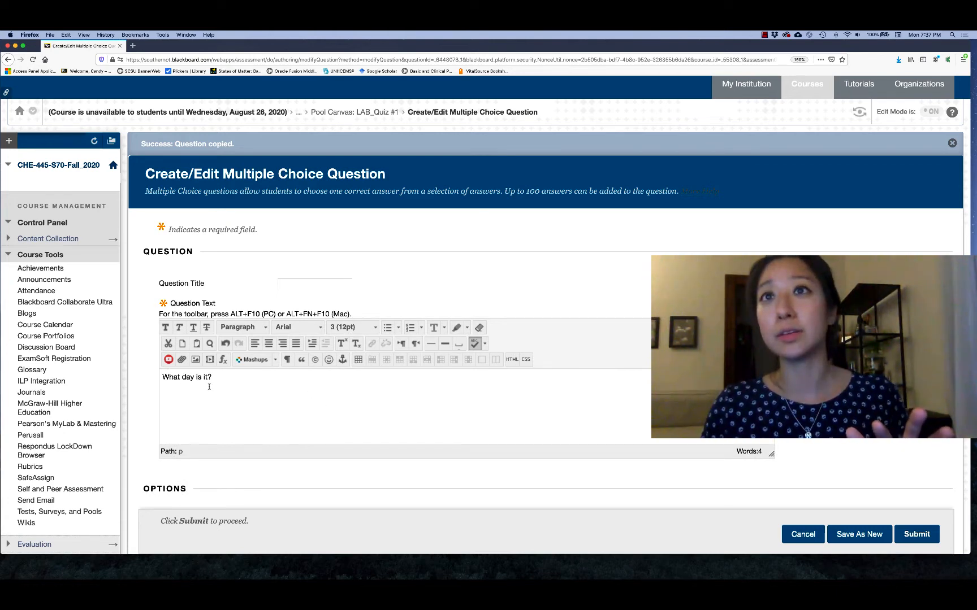
{"action": "left_click_drag", "start_coordinate": [208, 377], "coordinate": [196, 377]}
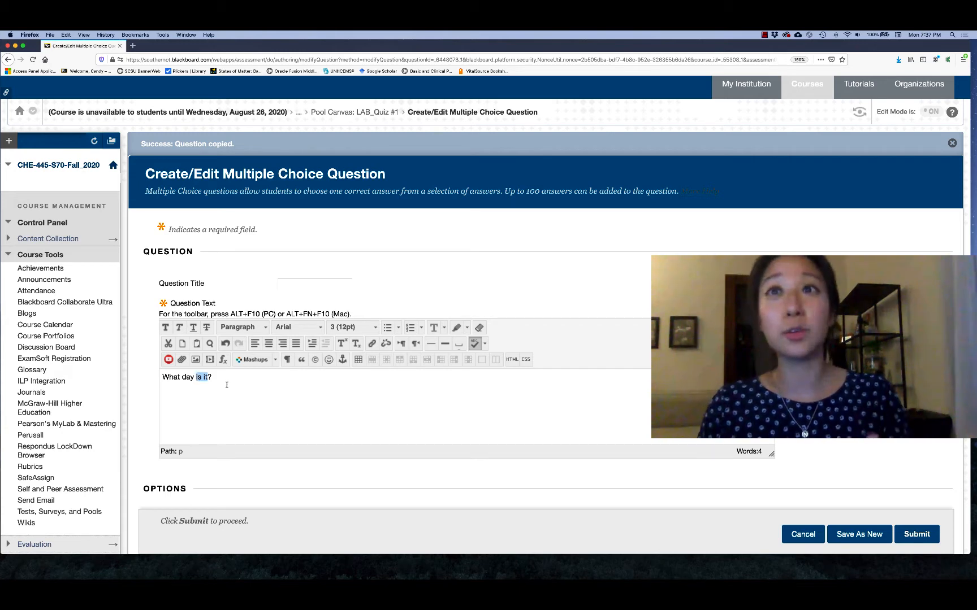
{"action": "type", "text": "was it yesterday"}
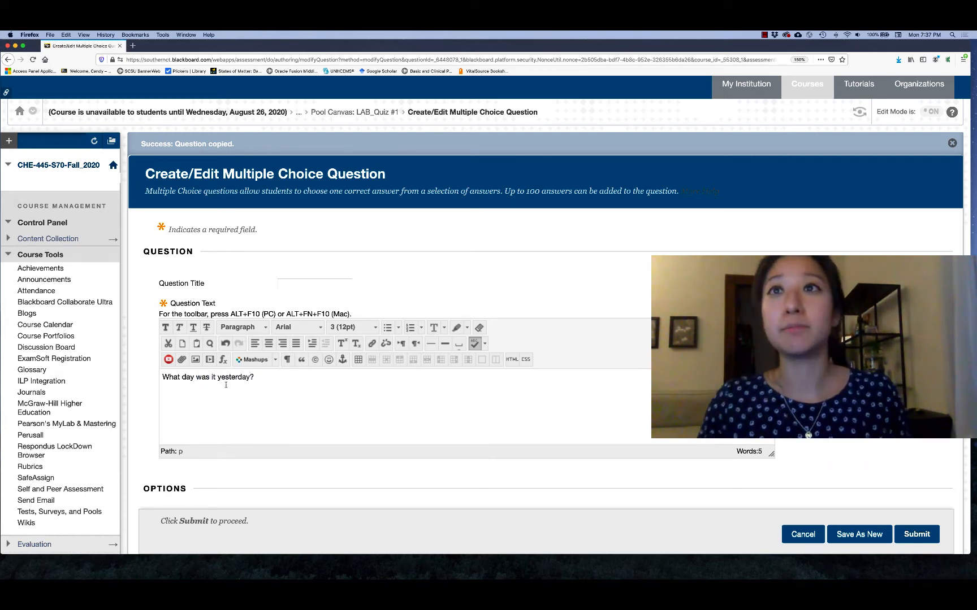
Step: Replace Answer 4 of the copied question with "Sunday", mark it as the correct answer, and submit the question
{"action": "scroll", "coordinate": [150, 432], "scroll_direction": "down", "scroll_amount": 10}
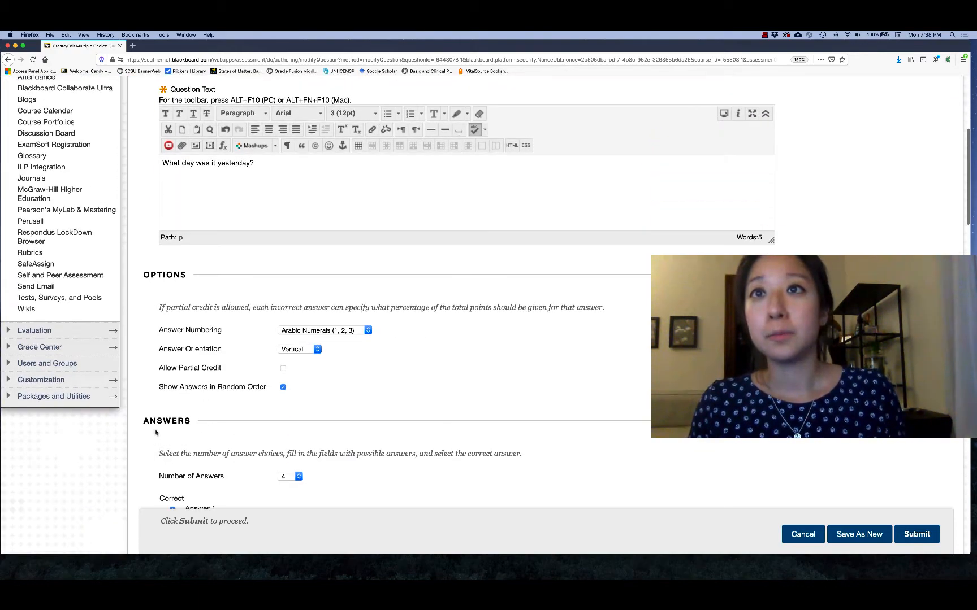
{"action": "scroll", "coordinate": [158, 433], "scroll_direction": "down", "scroll_amount": 13}
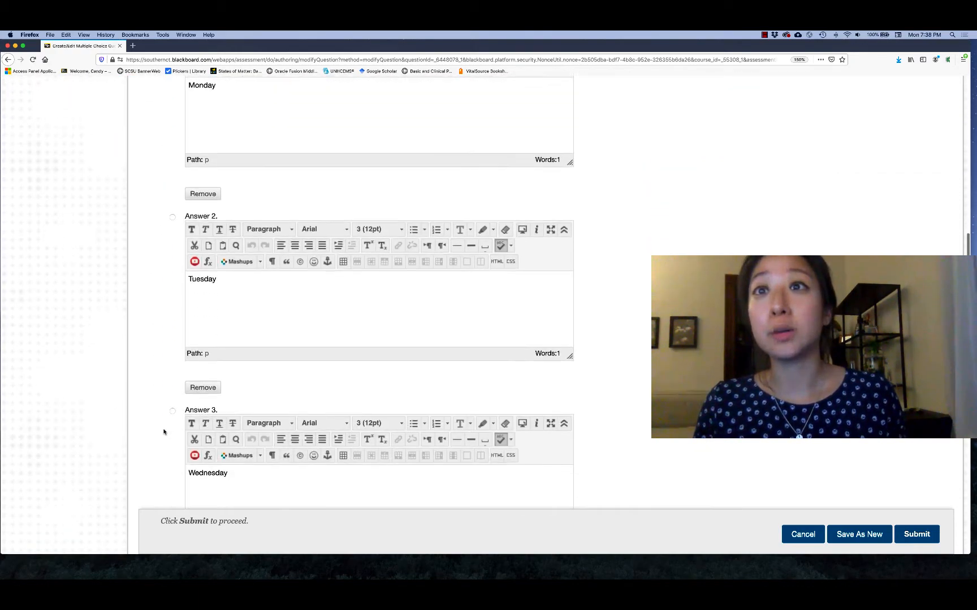
{"action": "scroll", "coordinate": [167, 432], "scroll_direction": "down", "scroll_amount": 4}
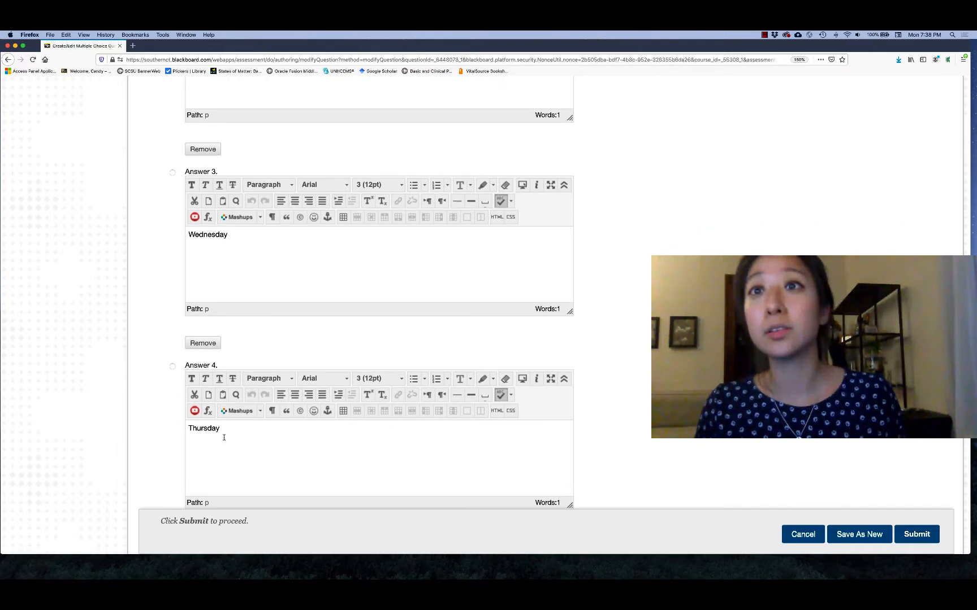
{"action": "double_click", "coordinate": [226, 432]}
{"action": "type", "text": "Sunday"}
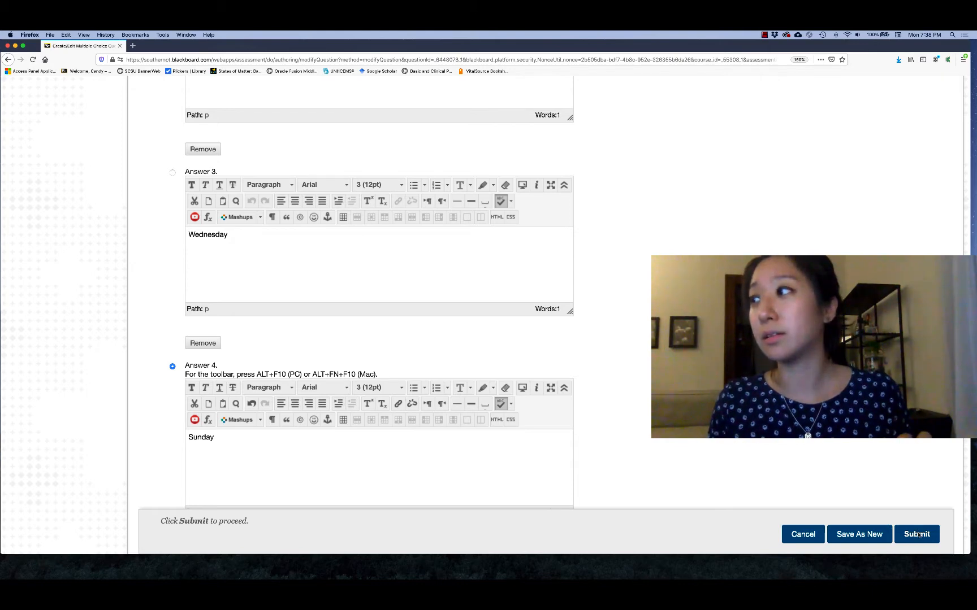
{"action": "left_click", "coordinate": [916, 534]}
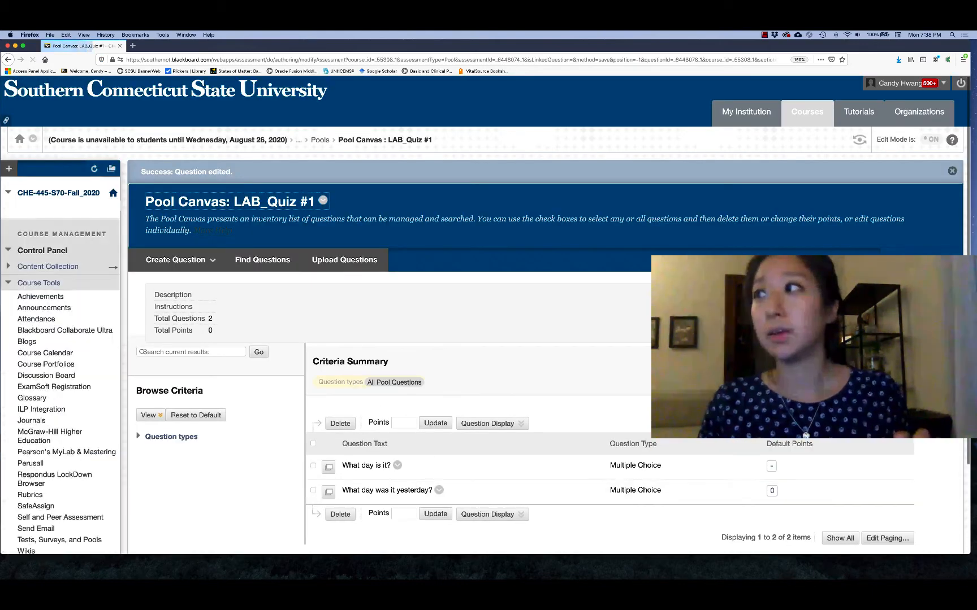
Step: Set the default points of both "What day is it?" and "What day was it yesterday?" to 3
{"action": "left_click", "coordinate": [772, 467]}
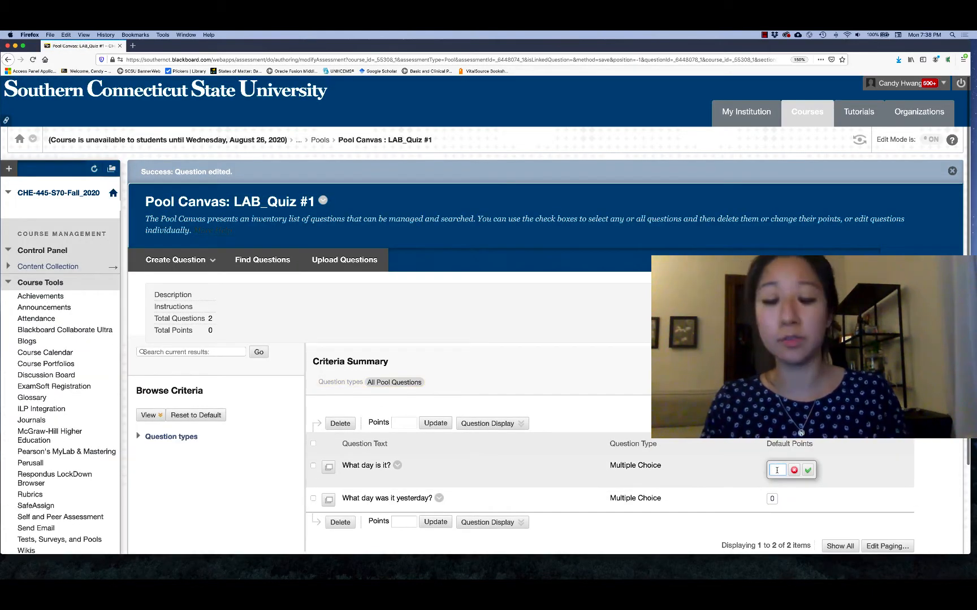
{"action": "type", "text": "3"}
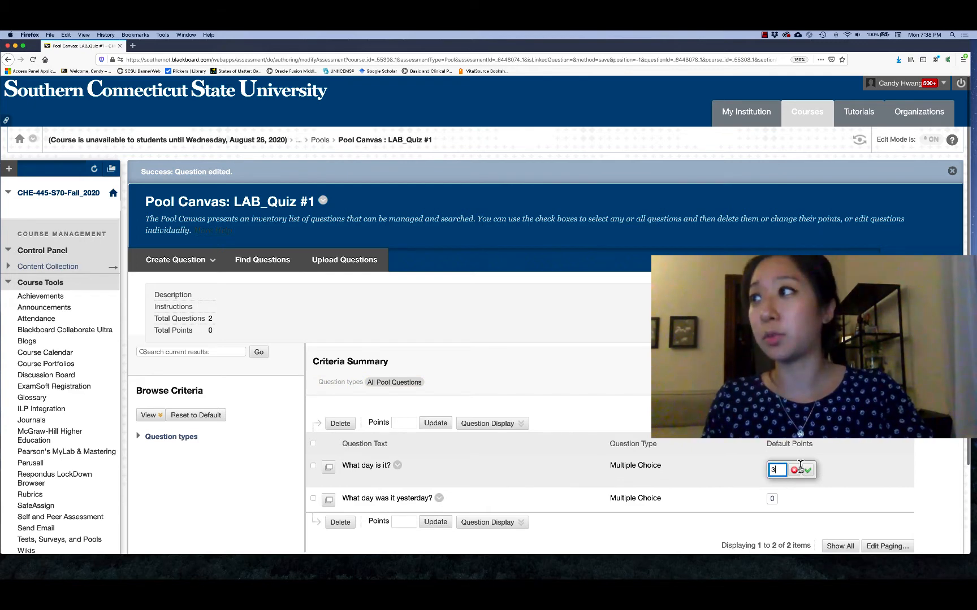
{"action": "left_click", "coordinate": [806, 470]}
{"action": "left_click", "coordinate": [772, 491]}
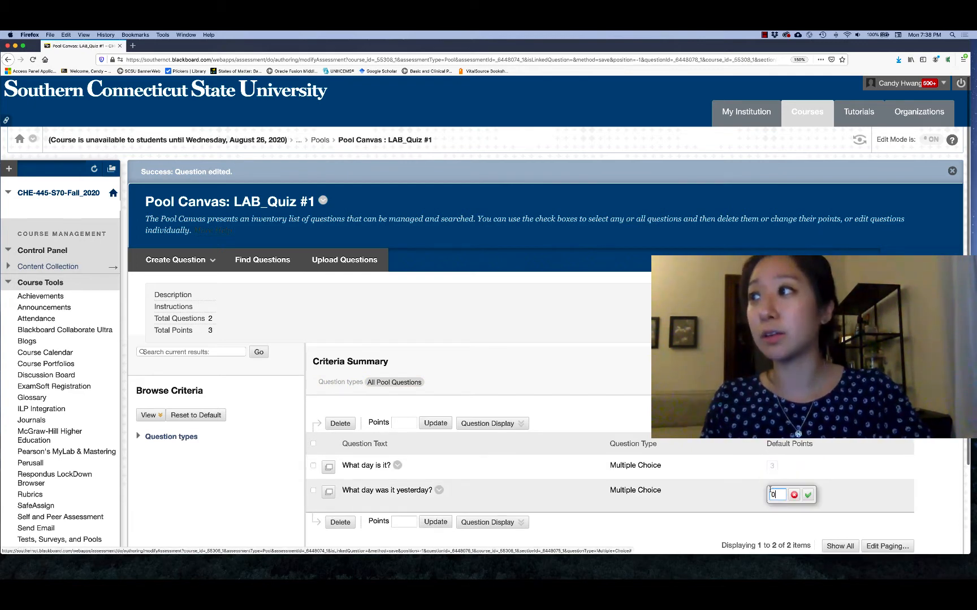
{"action": "type", "text": "0"}
{"action": "key", "text": "Return"}
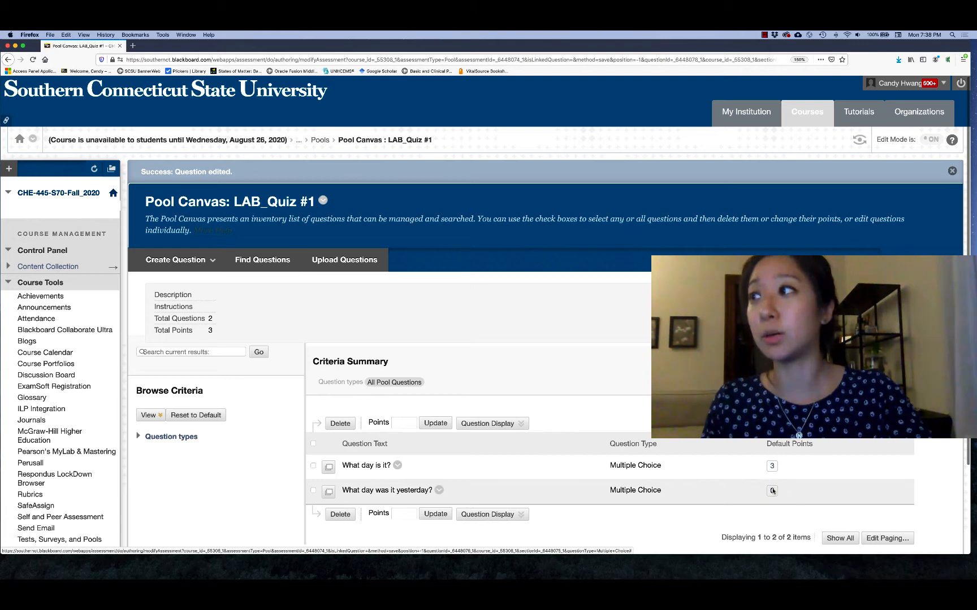
{"action": "left_click", "coordinate": [772, 491]}
{"action": "type", "text": "3"}
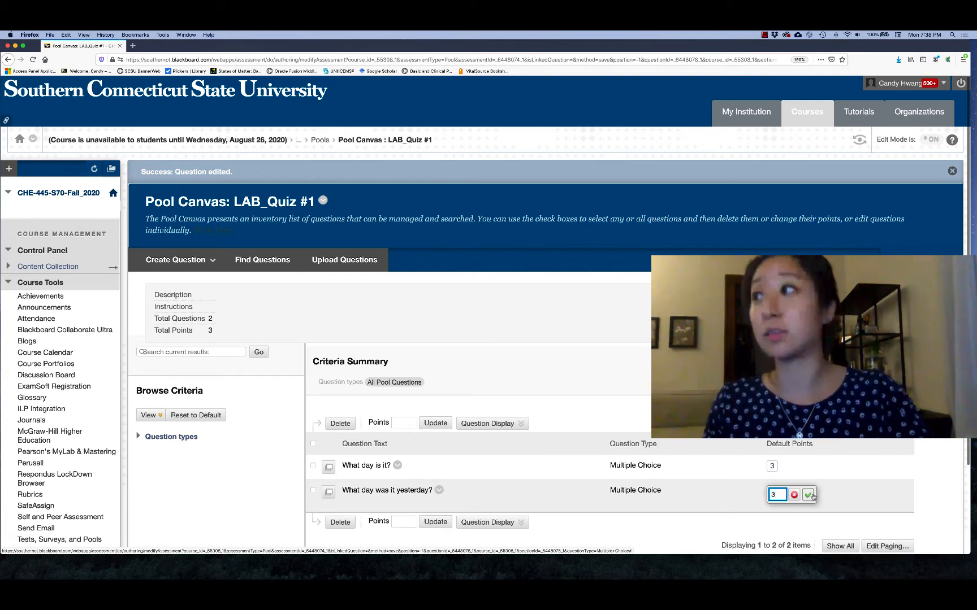
{"action": "left_click", "coordinate": [806, 494]}
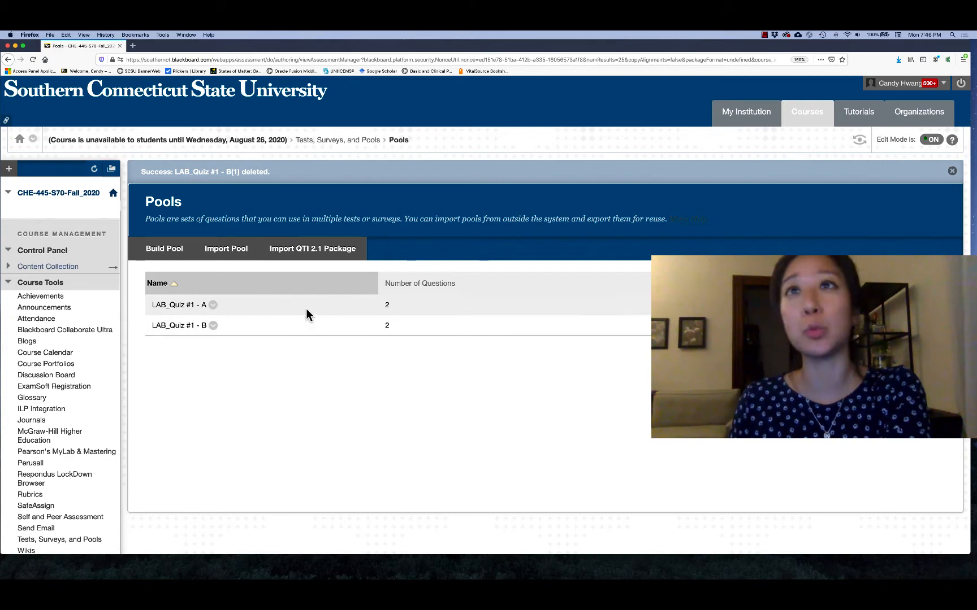
Step: Copy the pool "LAB_Quiz #1 - B" and rename the copy "LAB_Quiz #1 - C"
{"action": "left_click", "coordinate": [213, 327]}
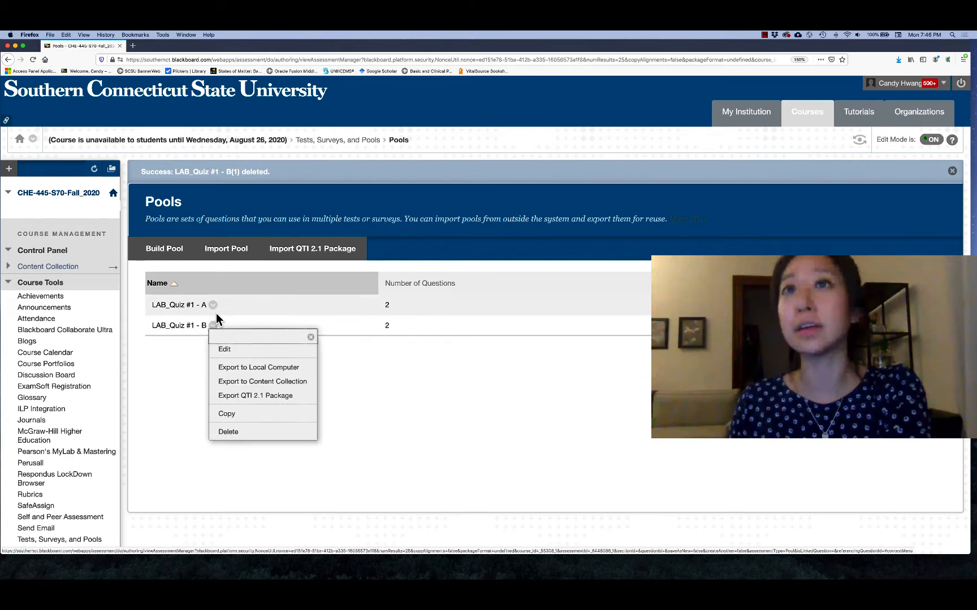
{"action": "left_click", "coordinate": [245, 412]}
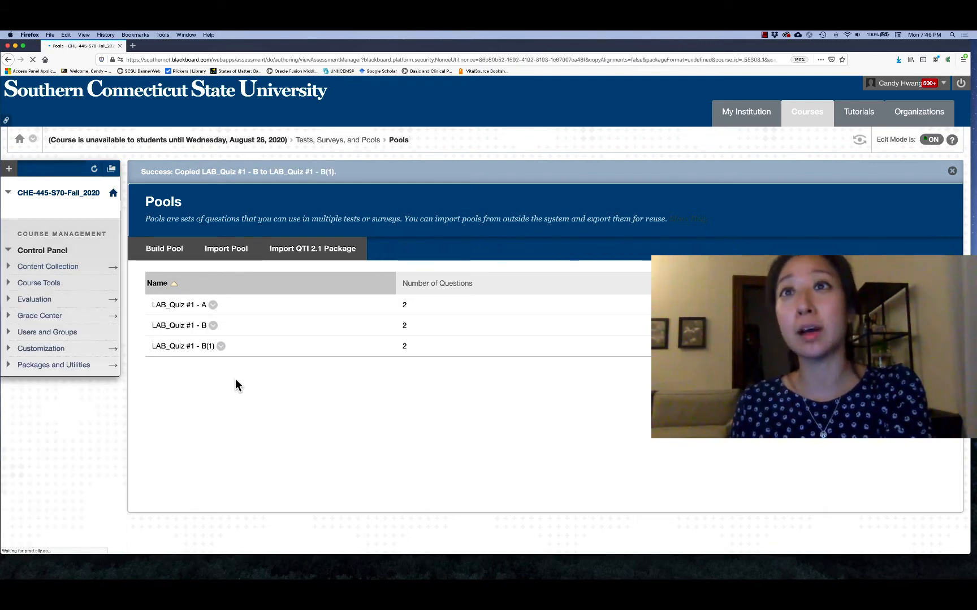
{"action": "left_click", "coordinate": [221, 347]}
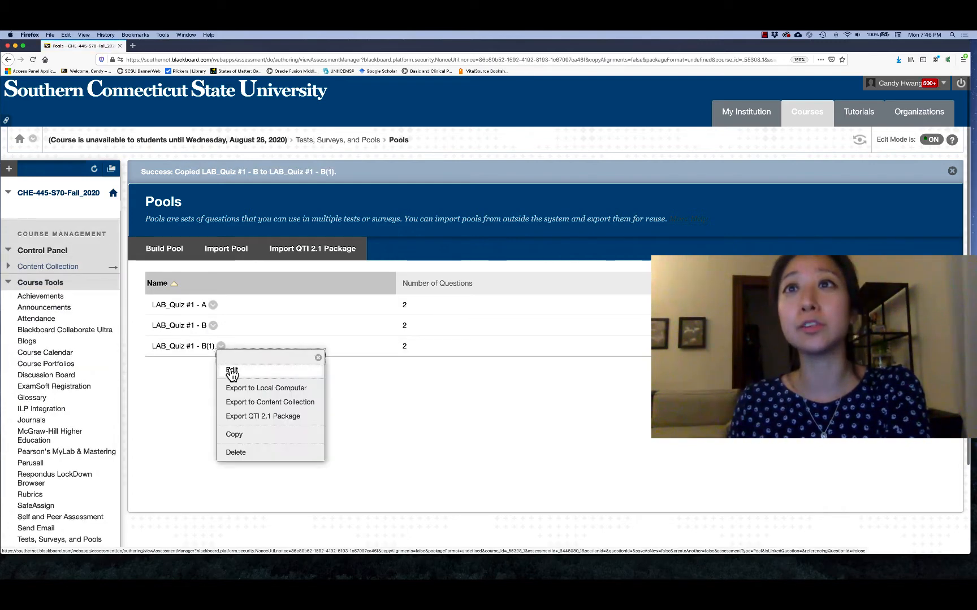
{"action": "left_click", "coordinate": [232, 370]}
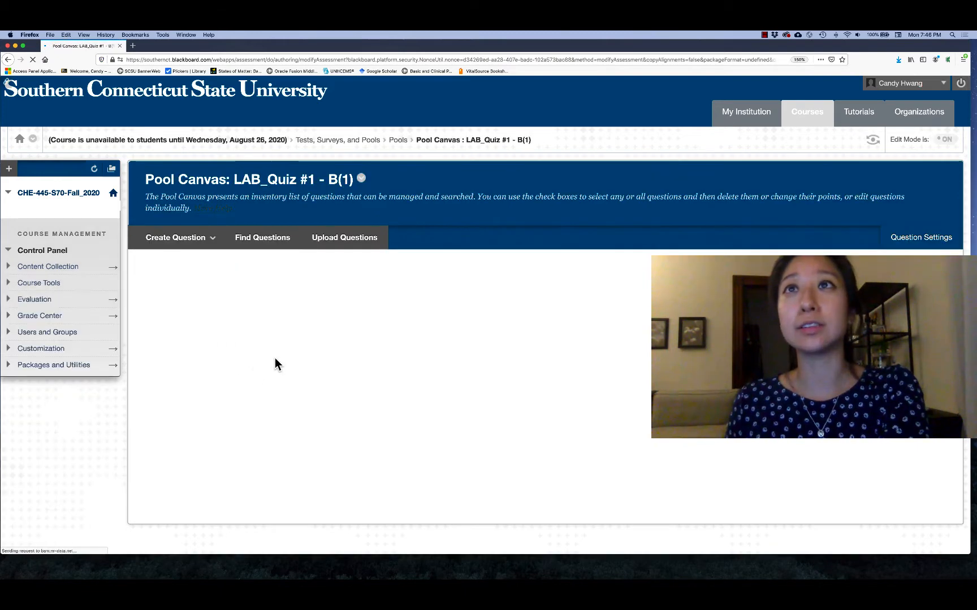
{"action": "left_click", "coordinate": [362, 178]}
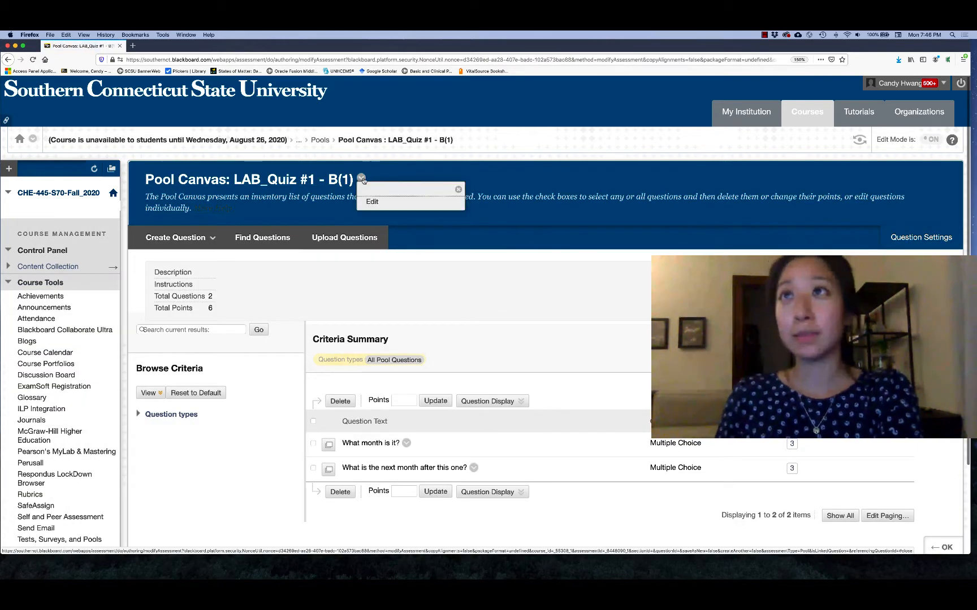
{"action": "left_click", "coordinate": [373, 201]}
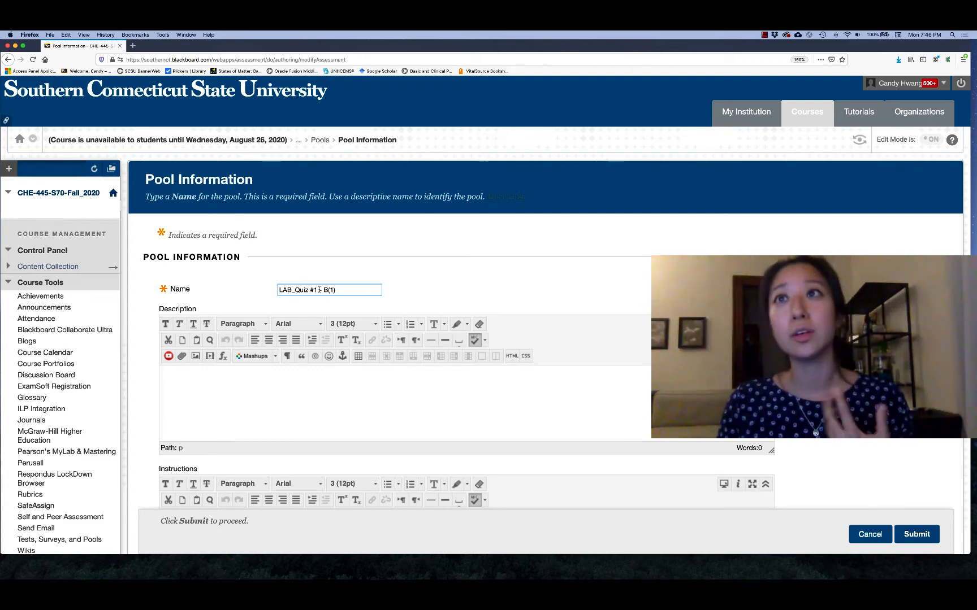
{"action": "left_click_drag", "start_coordinate": [335, 290], "coordinate": [325, 290]}
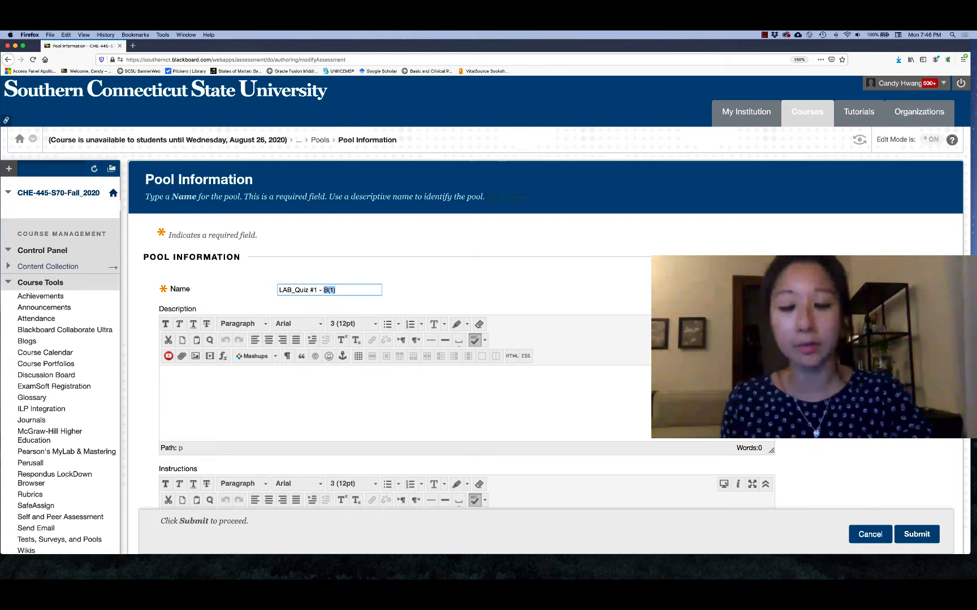
{"action": "type", "text": "C"}
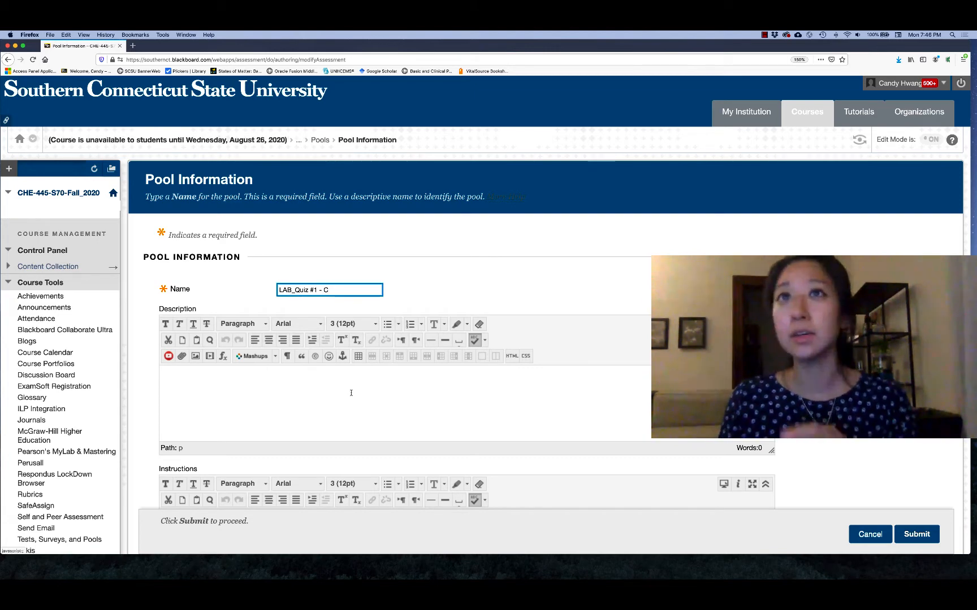
{"action": "scroll", "coordinate": [500, 480], "scroll_direction": "down", "scroll_amount": 2}
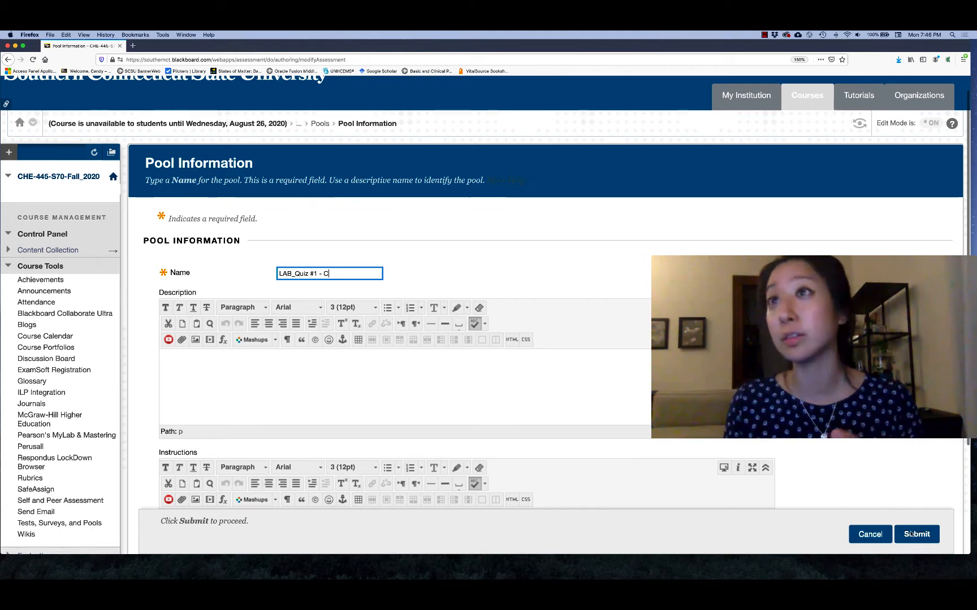
{"action": "left_click", "coordinate": [911, 534]}
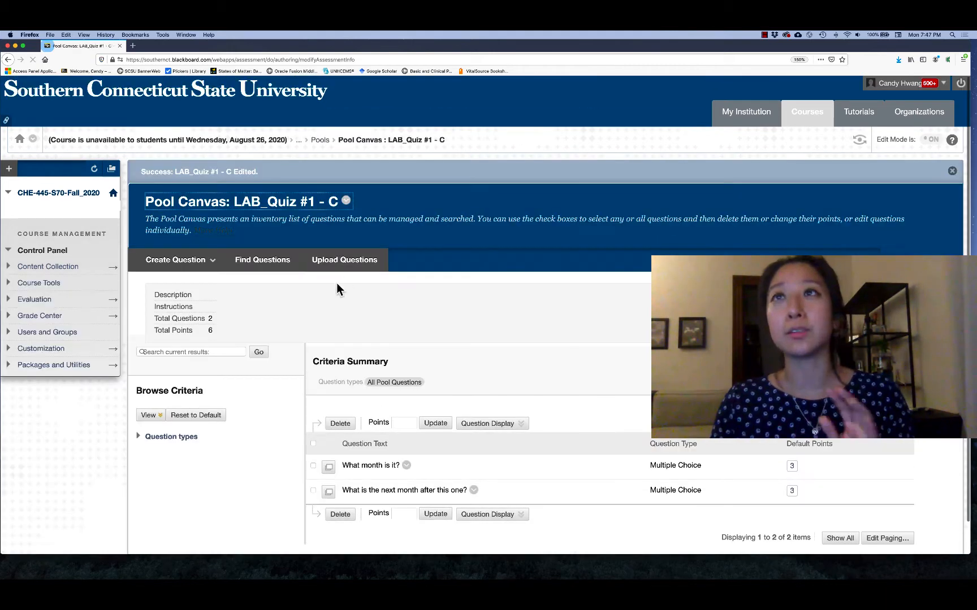
Step: Change the question text of "What month is it?" in pool C to "What year is it?" and submit the question
{"action": "scroll", "coordinate": [362, 311], "scroll_direction": "down", "scroll_amount": 2}
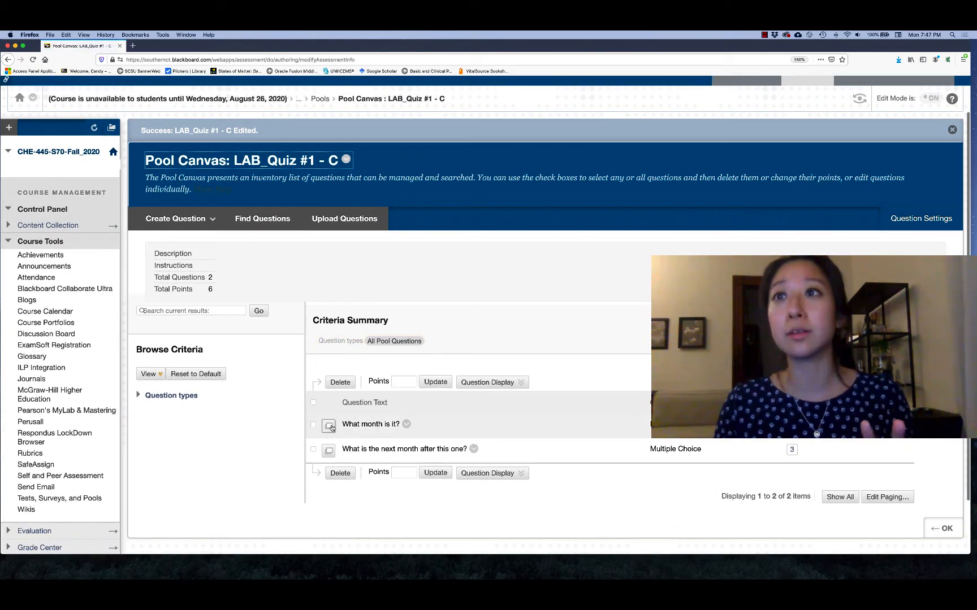
{"action": "left_click", "coordinate": [406, 424]}
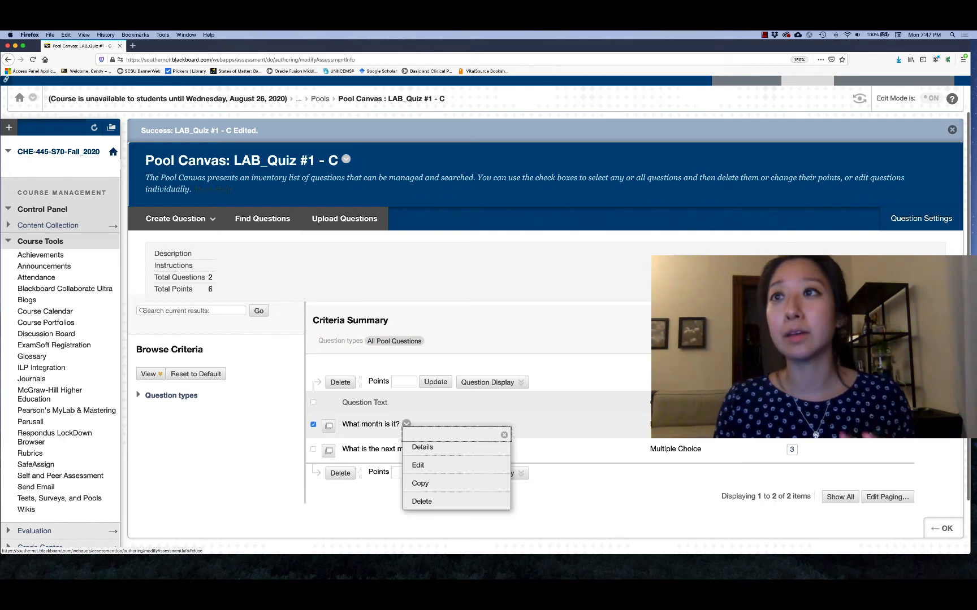
{"action": "left_click", "coordinate": [418, 465]}
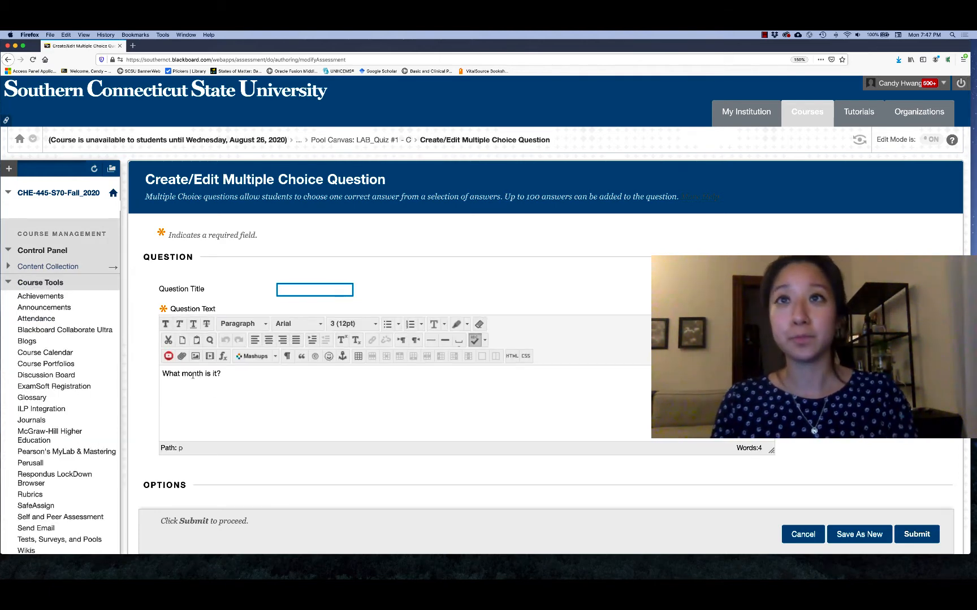
{"action": "left_click", "coordinate": [193, 375]}
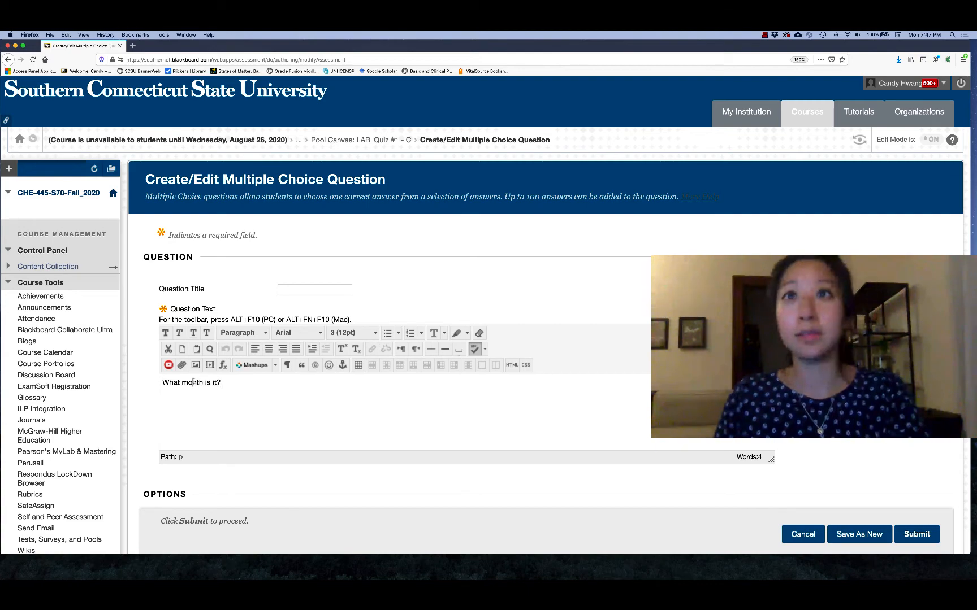
{"action": "double_click", "coordinate": [192, 383]}
{"action": "type", "text": "year"}
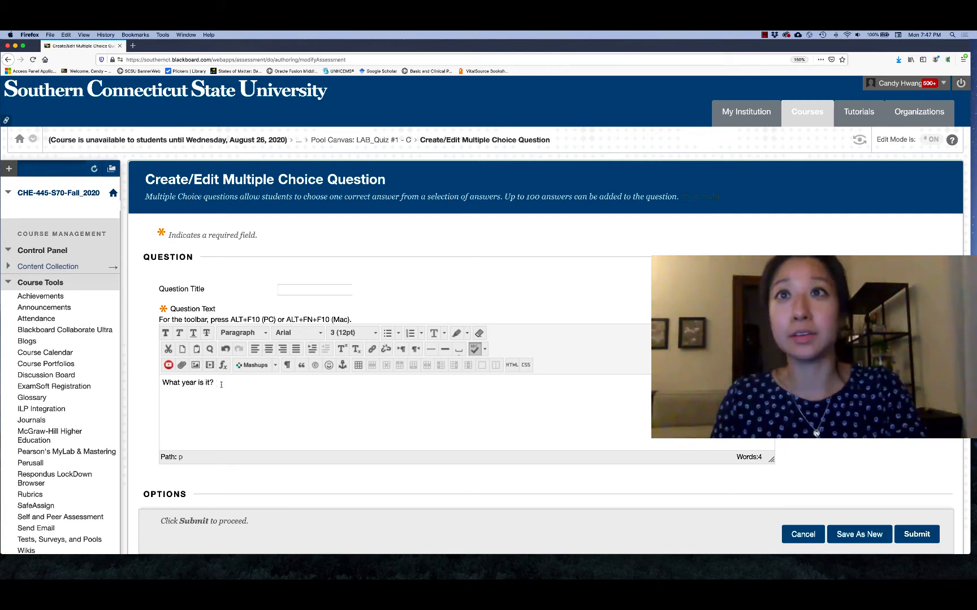
{"action": "scroll", "coordinate": [610, 435], "scroll_direction": "down", "scroll_amount": 5}
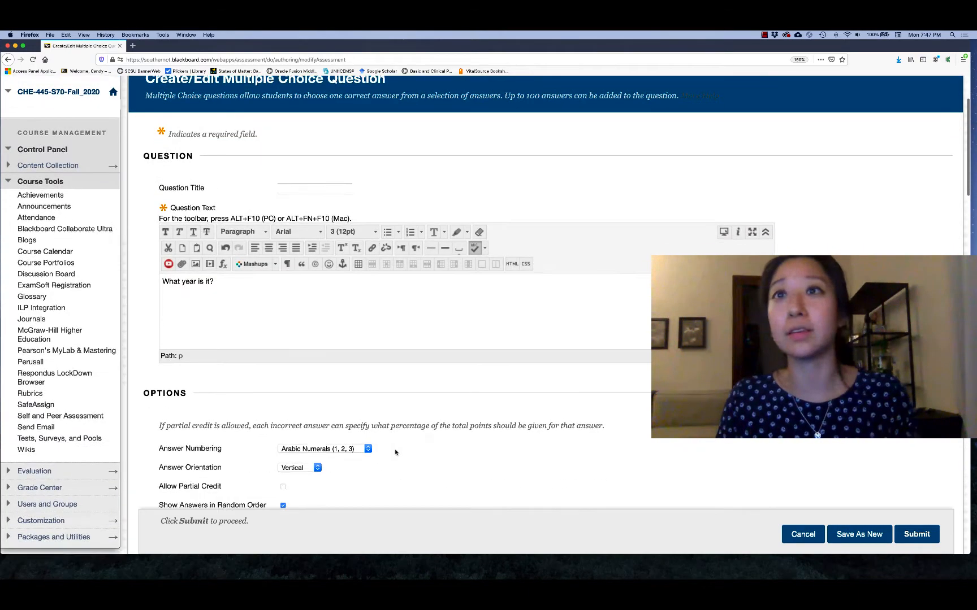
{"action": "scroll", "coordinate": [559, 489], "scroll_direction": "down", "scroll_amount": 1}
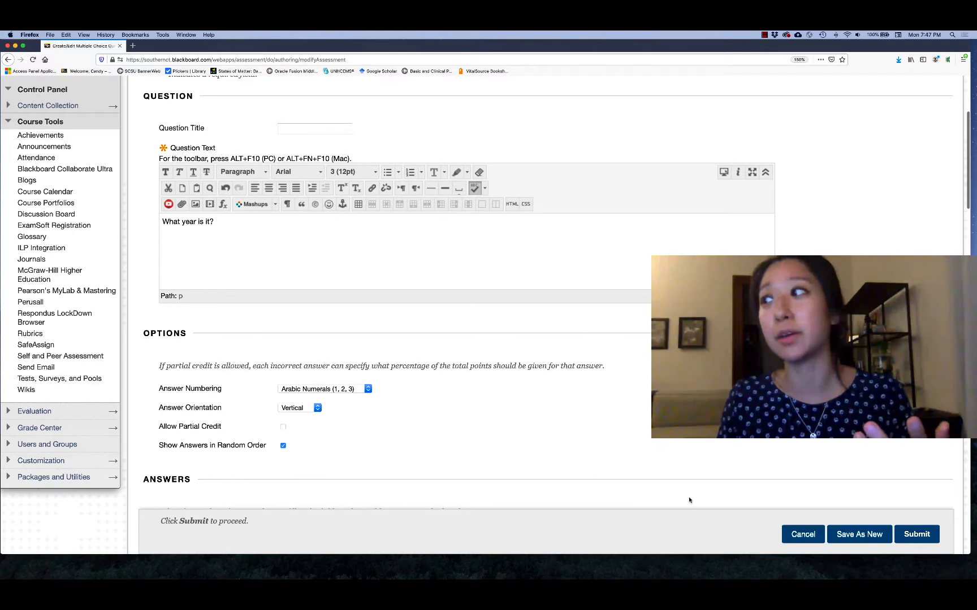
{"action": "left_click", "coordinate": [921, 538]}
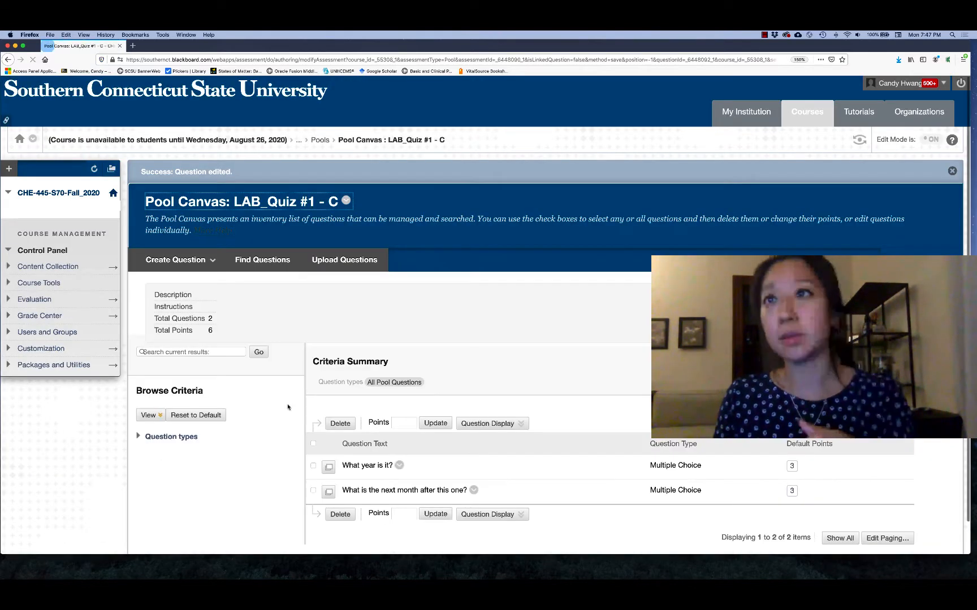
Step: Delete the question "What is the next month after this one?" from pool C
{"action": "left_click", "coordinate": [313, 491]}
{"action": "left_click", "coordinate": [340, 514]}
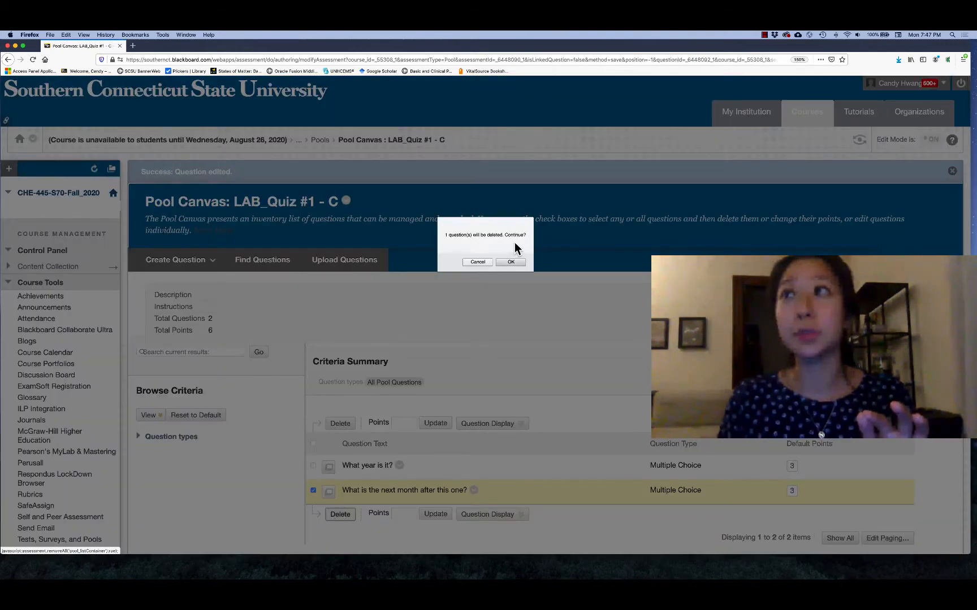
{"action": "left_click", "coordinate": [510, 262]}
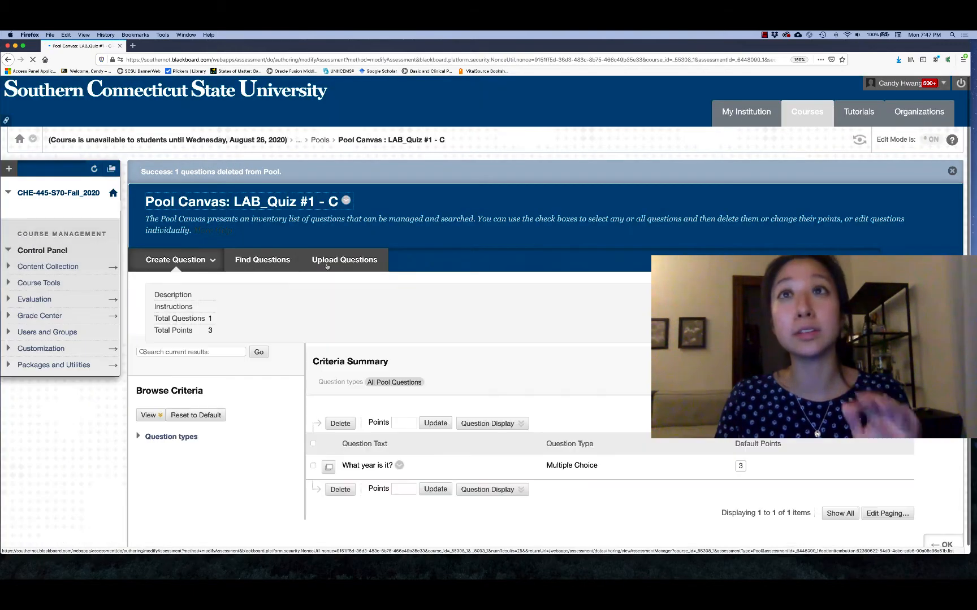
Step: Add a True/False question to pool C reading "New Haven has the best pizza.", with True as the answer, and submit it
{"action": "left_click", "coordinate": [200, 260]}
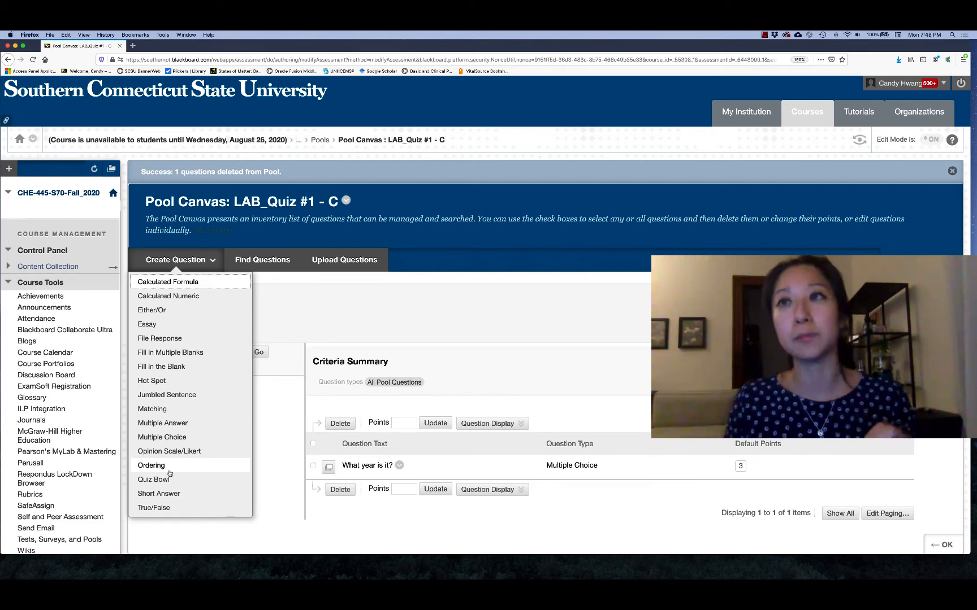
{"action": "left_click", "coordinate": [156, 508]}
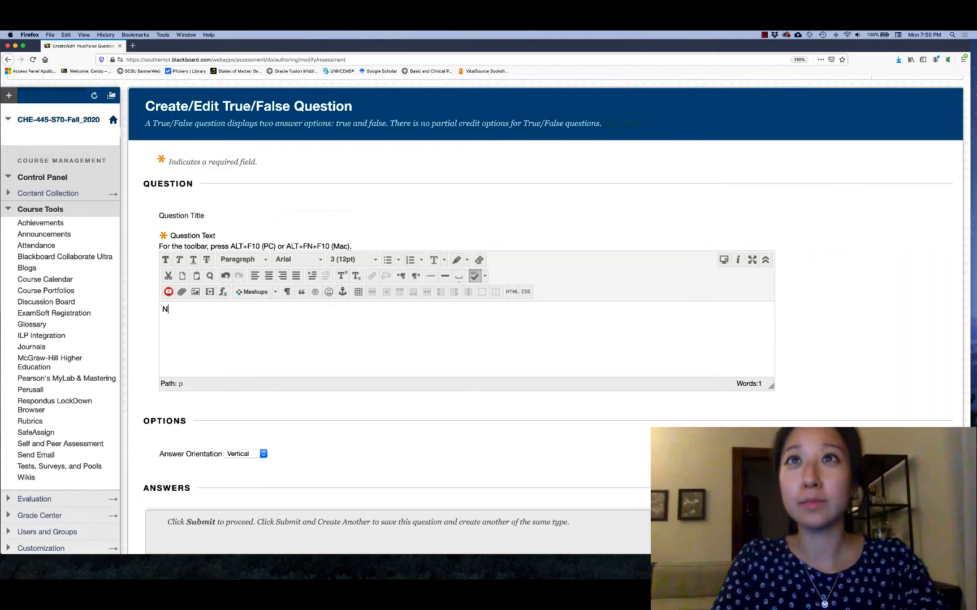
{"action": "type", "text": "ew Hav"}
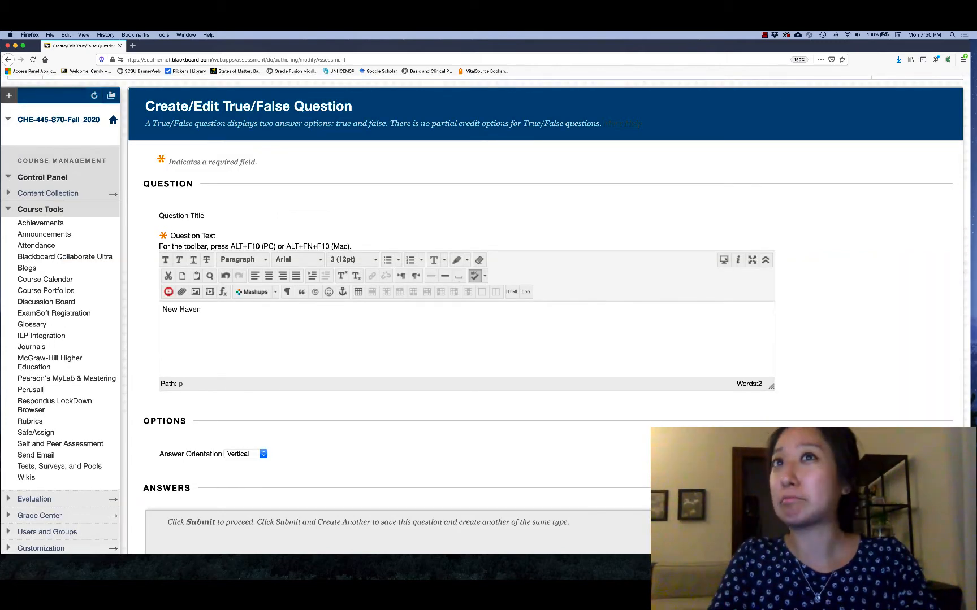
{"action": "type", "text": "en has "}
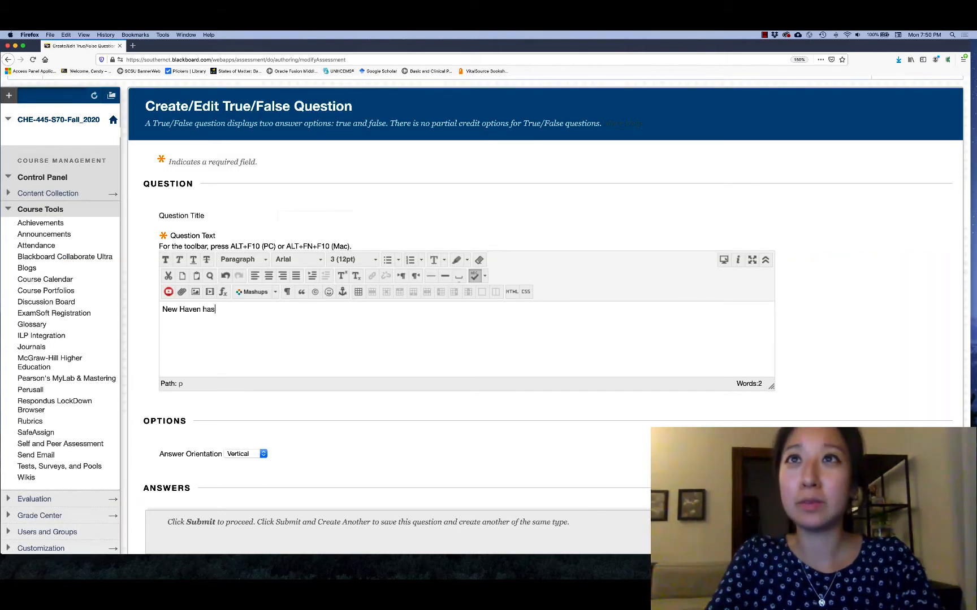
{"action": "type", "text": "the best pizza."}
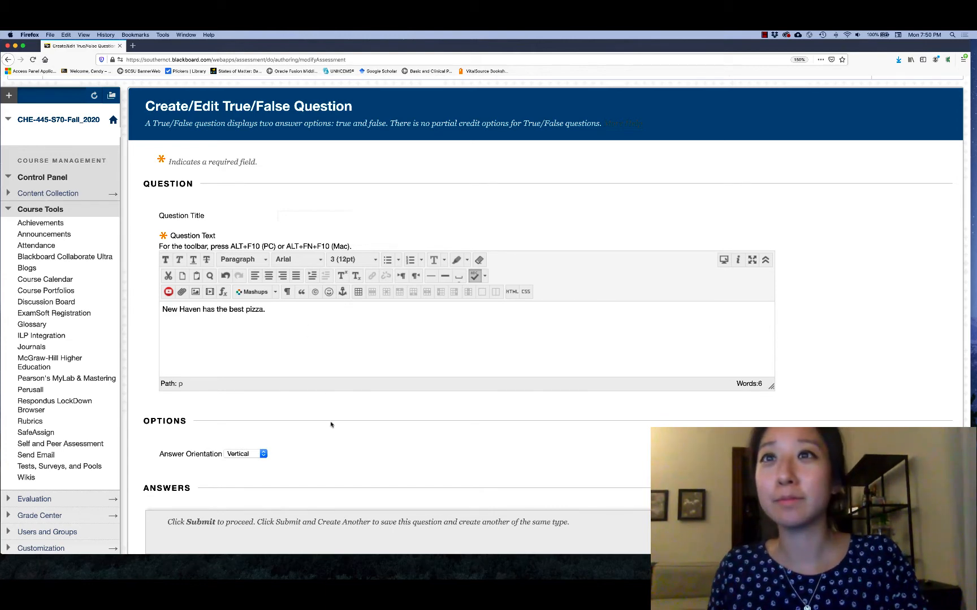
{"action": "scroll", "coordinate": [331, 424], "scroll_direction": "down", "scroll_amount": 3}
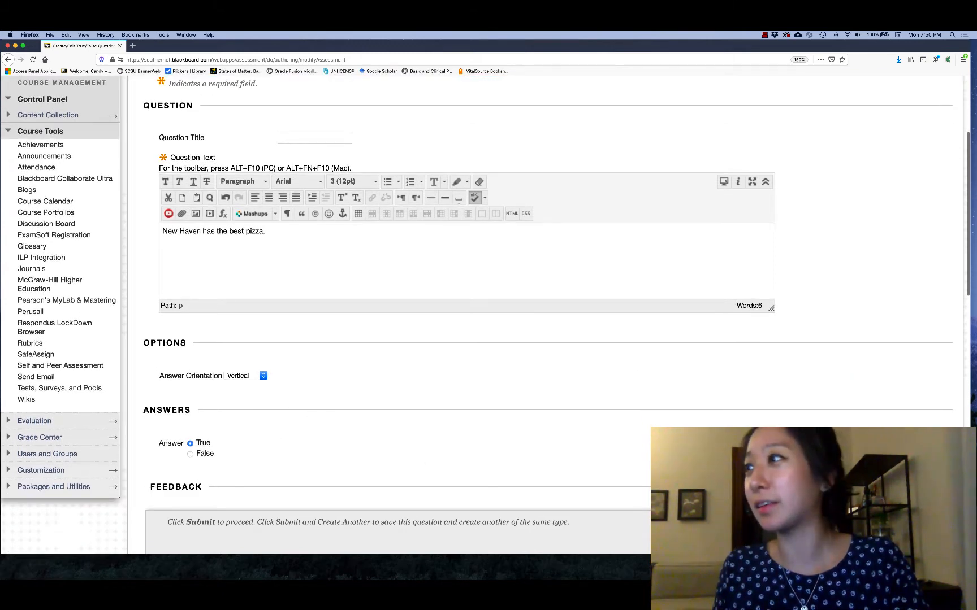
{"action": "left_click", "coordinate": [923, 541]}
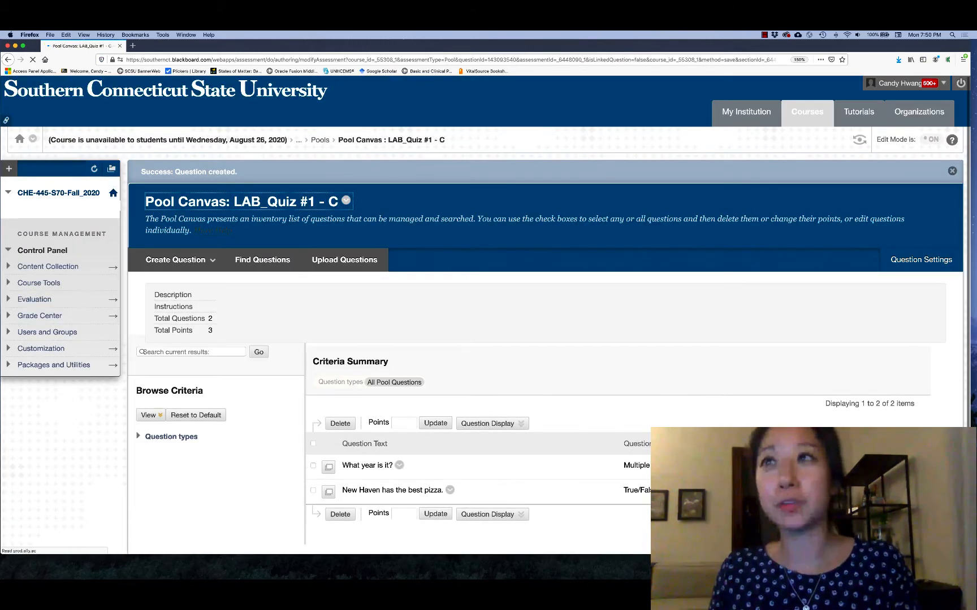
{"action": "left_click", "coordinate": [313, 466]}
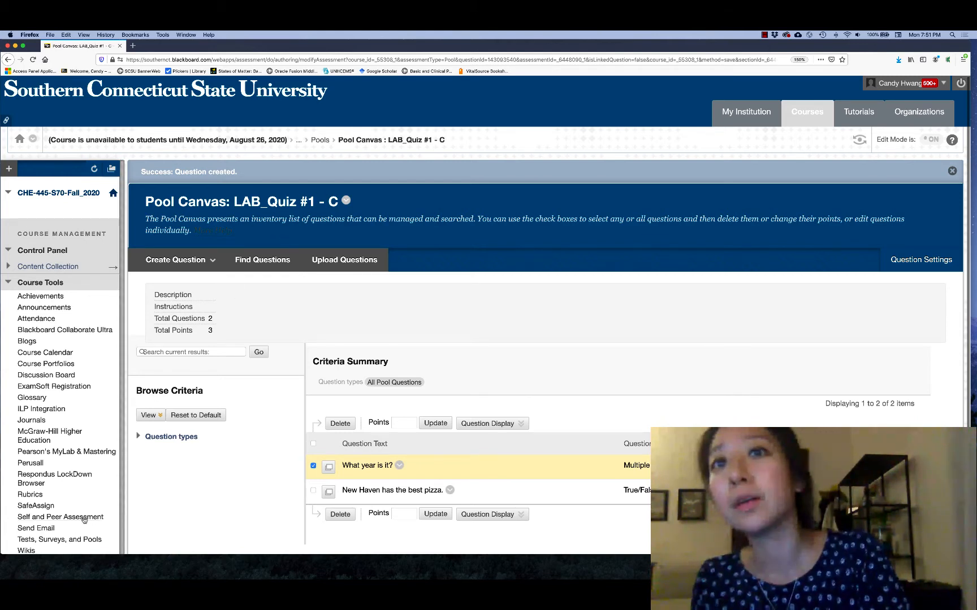
Step: Leave the pools and start building a new course test named "LAB_Quiz #1"
{"action": "left_click", "coordinate": [319, 140]}
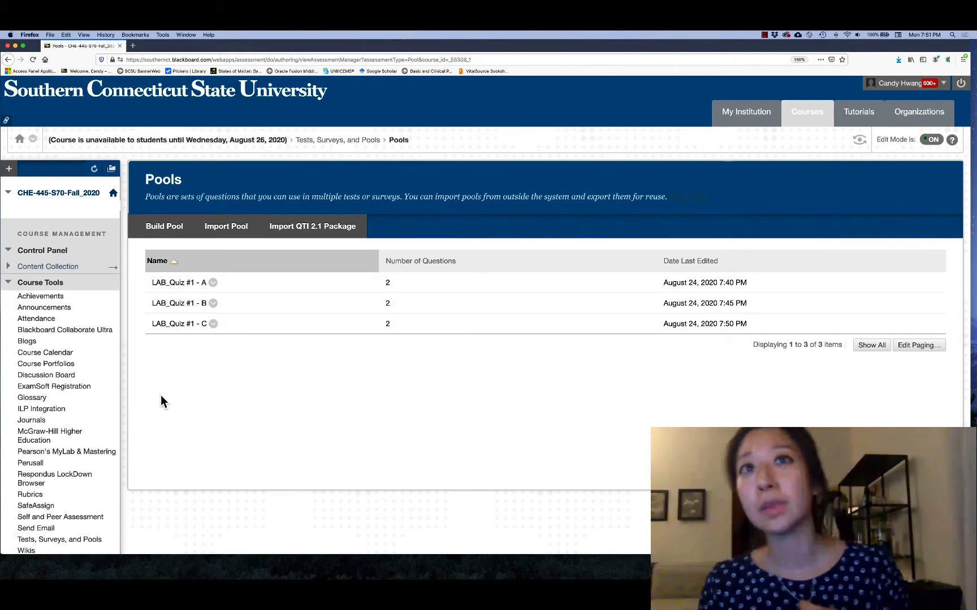
{"action": "left_click", "coordinate": [86, 540]}
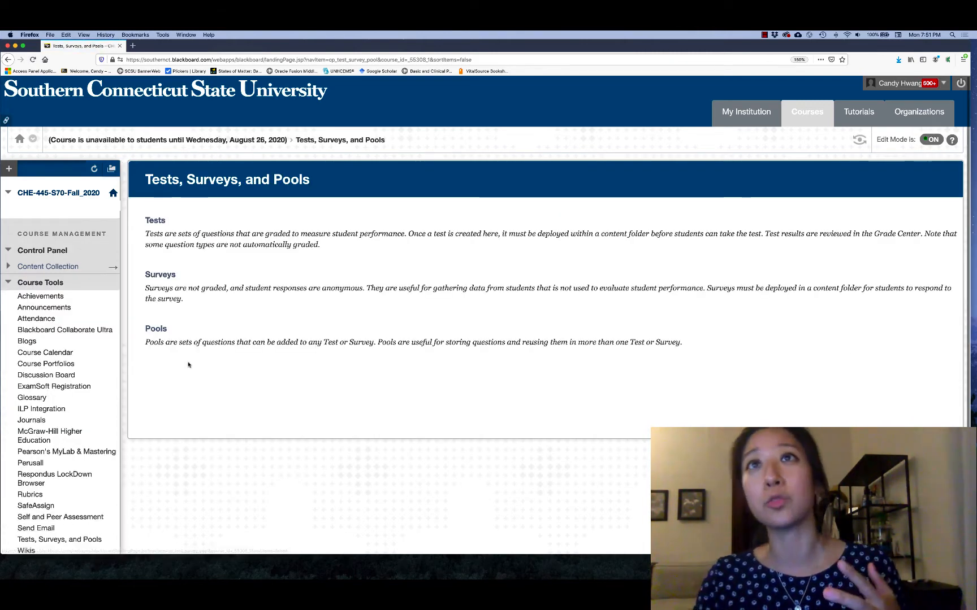
{"action": "left_click", "coordinate": [156, 220]}
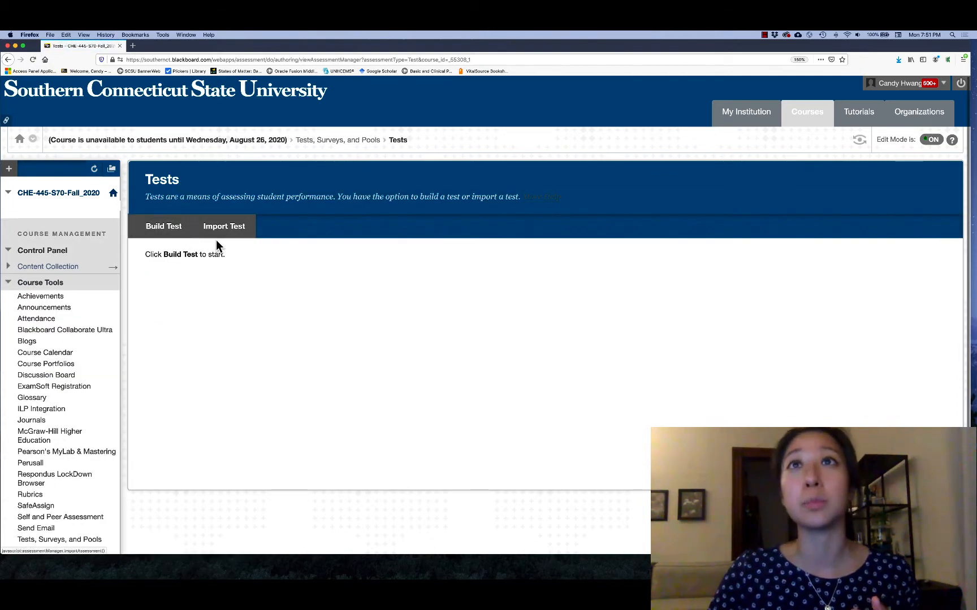
{"action": "left_click", "coordinate": [183, 233]}
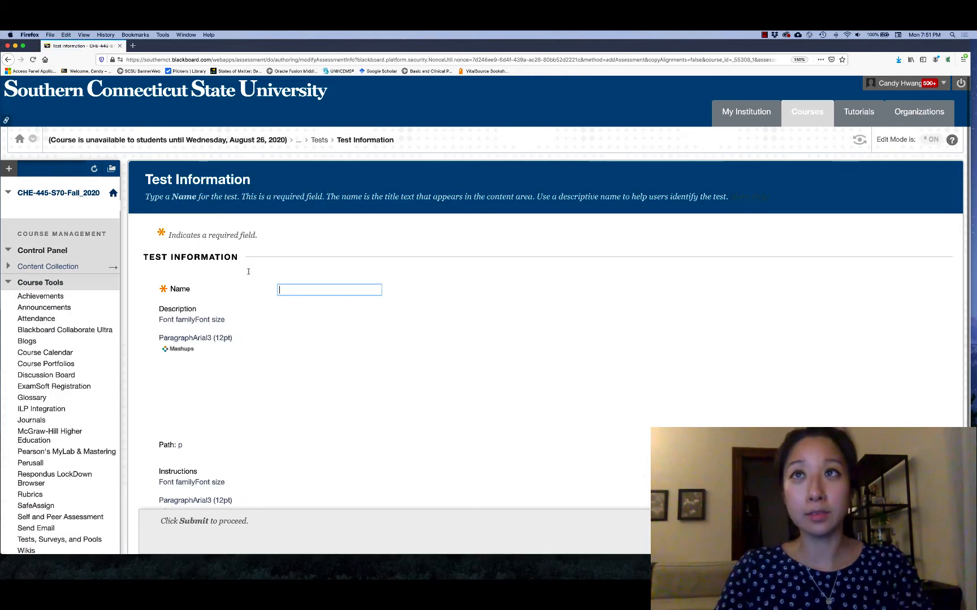
{"action": "type", "text": "LAB"}
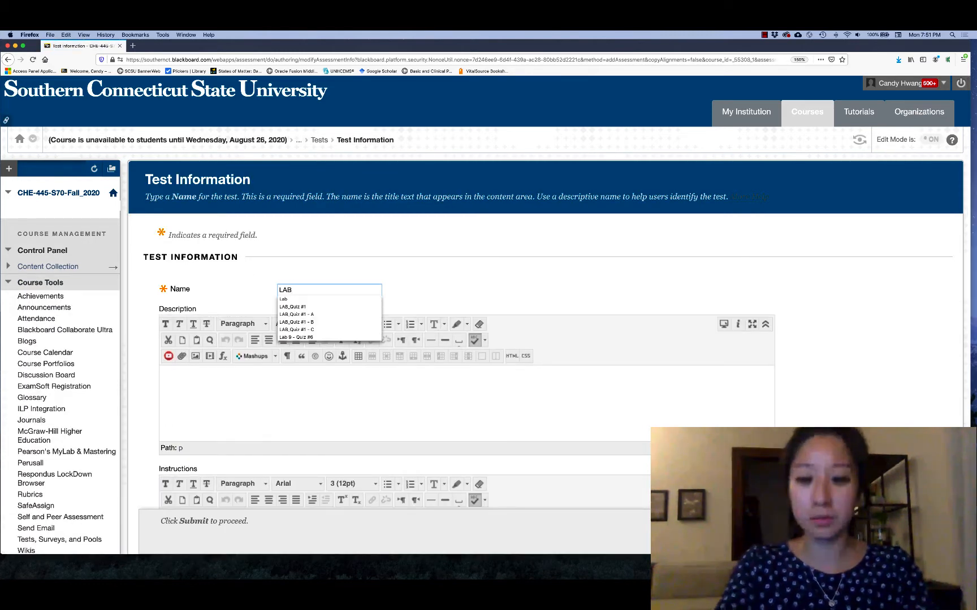
{"action": "type", "text": "_Quiz #1"}
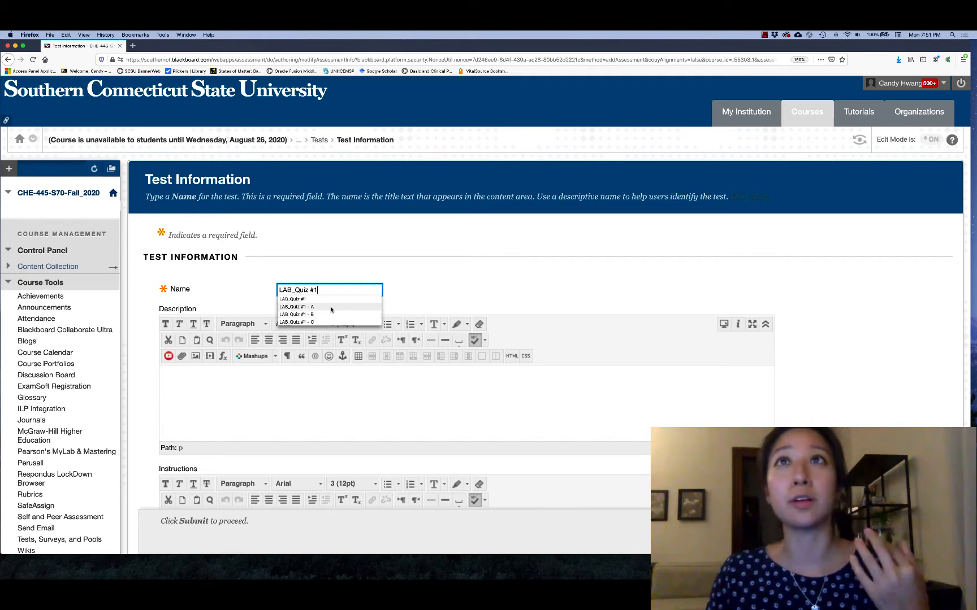
{"action": "left_click", "coordinate": [324, 384]}
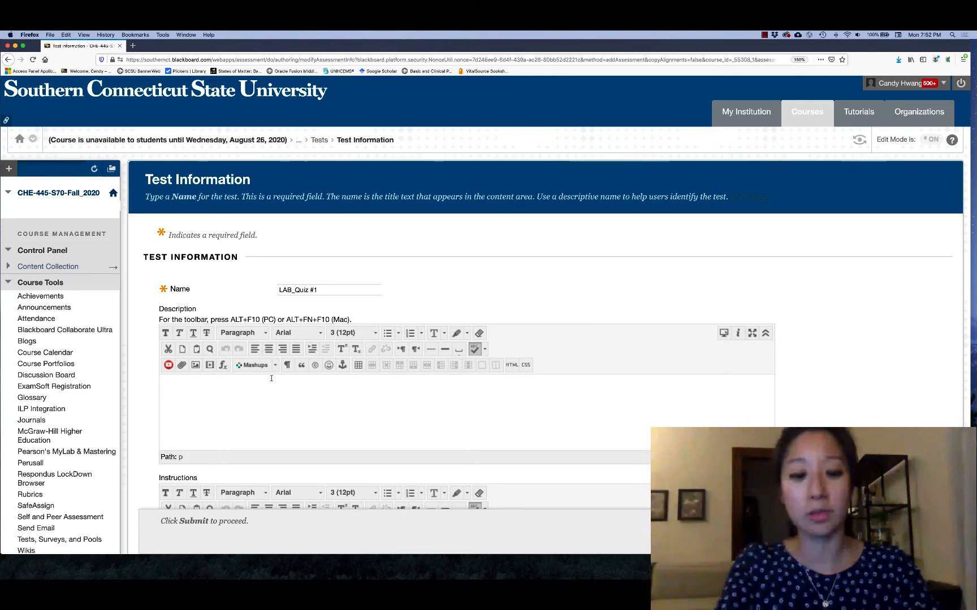
Step: Enter the test description "You have 15 minutes to complete this quiz." and submit the test information
{"action": "type", "text": "You have "}
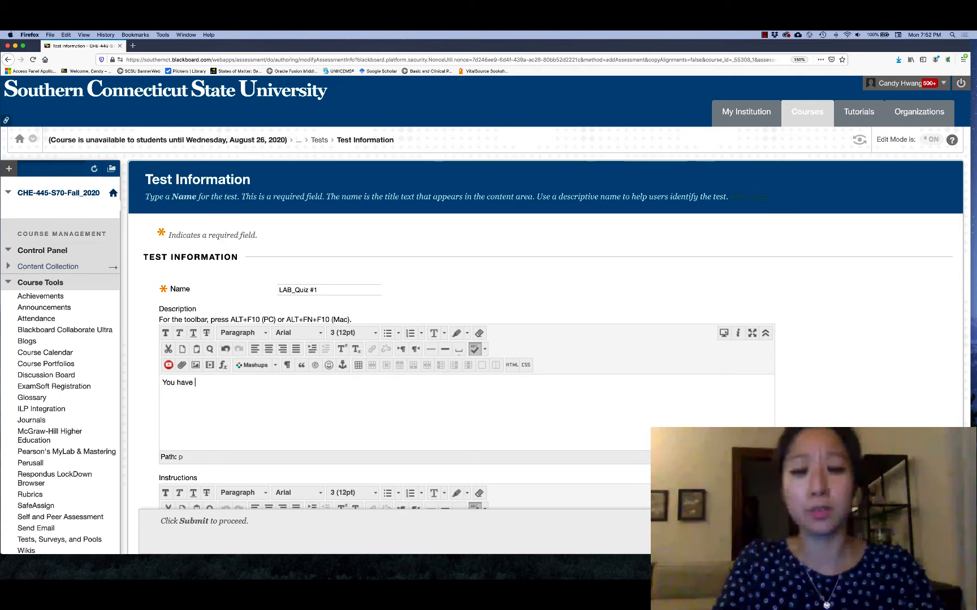
{"action": "type", "text": "15 minutes to an"}
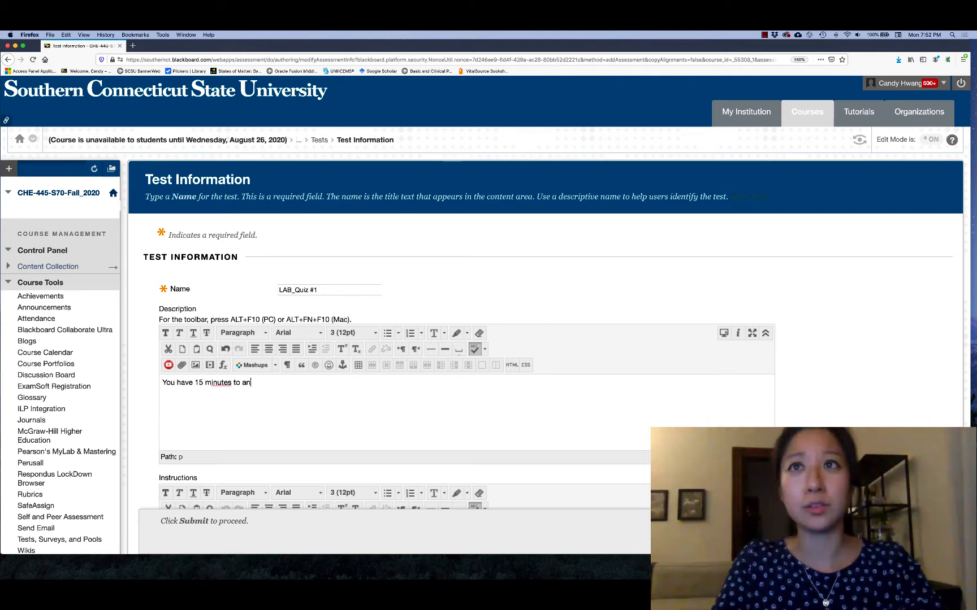
{"action": "type", "text": "swer"}
{"action": "key", "text": "BackSpace"}
{"action": "key", "text": "BackSpace"}
{"action": "key", "text": "BackSpace"}
{"action": "key", "text": "BackSpace"}
{"action": "key", "text": "BackSpace"}
{"action": "key", "text": "BackSpace"}
{"action": "type", "text": "compite"}
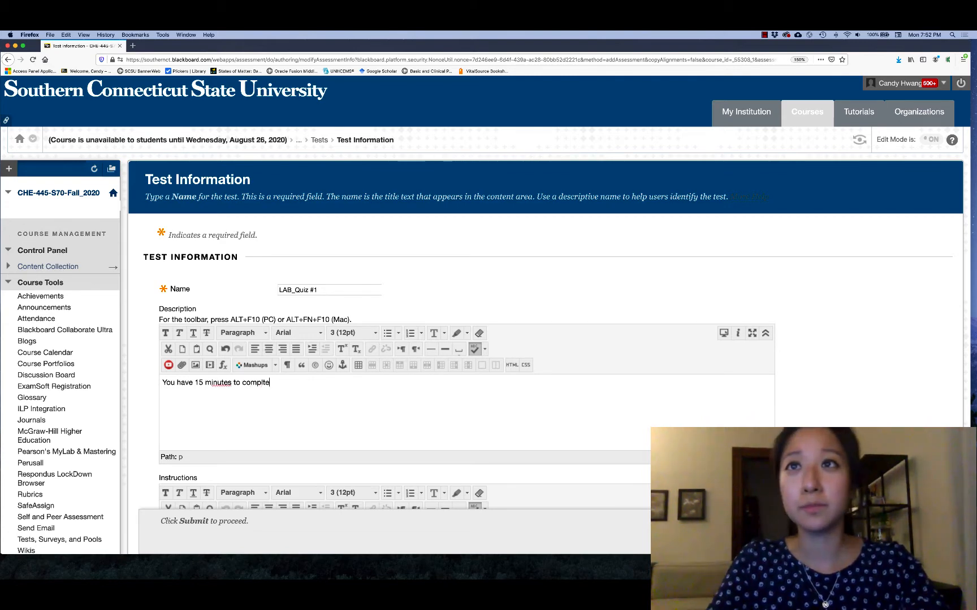
{"action": "type", "text": "plte"}
{"action": "key", "text": "BackSpace"}
{"action": "type", "text": "e this quiz."}
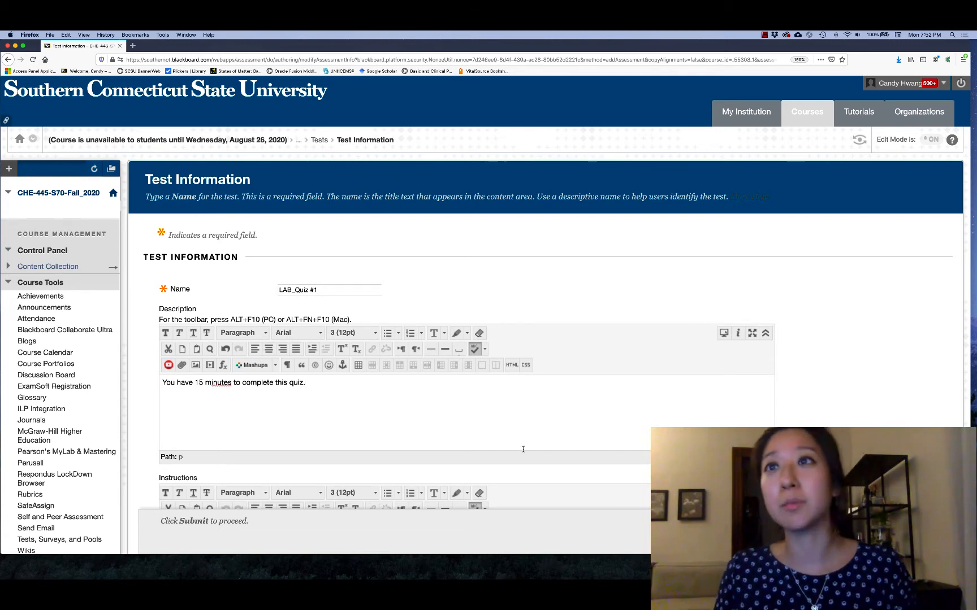
{"action": "scroll", "coordinate": [790, 417], "scroll_direction": "down", "scroll_amount": 5}
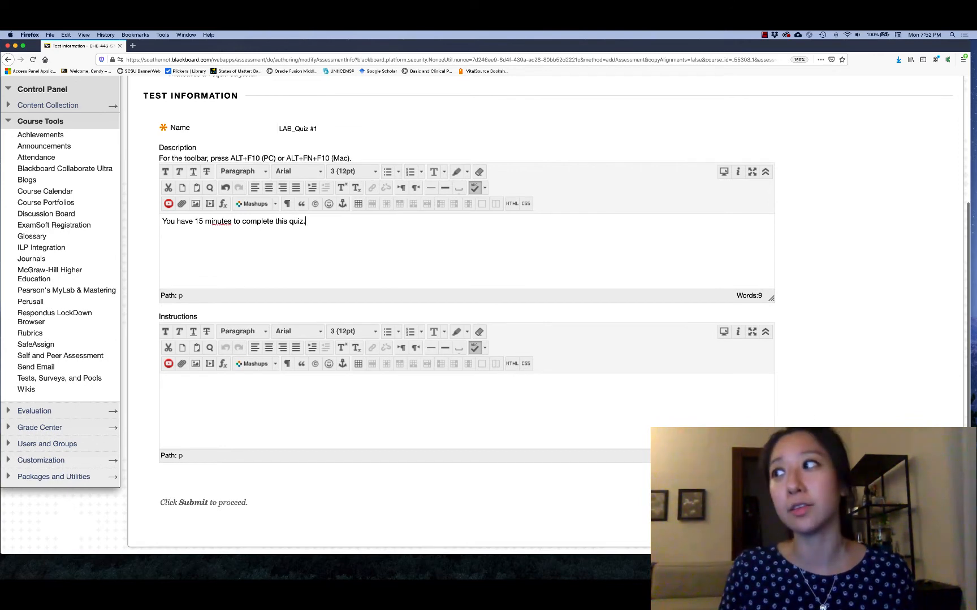
{"action": "left_click", "coordinate": [708, 423]}
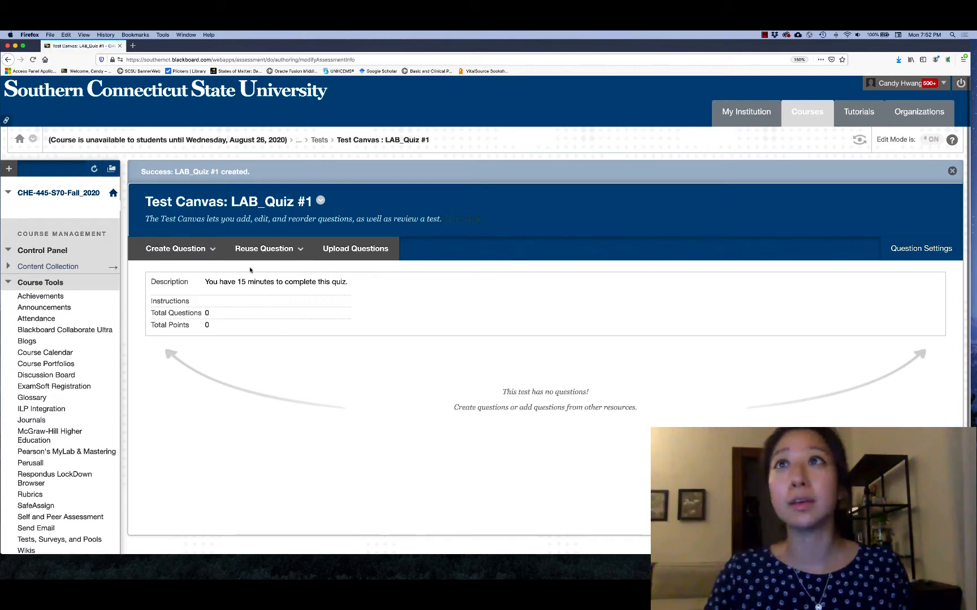
Step: Create a random block from pool LAB_Quiz #1 - A using the Multiple Choice and True/False question types
{"action": "left_click", "coordinate": [284, 251]}
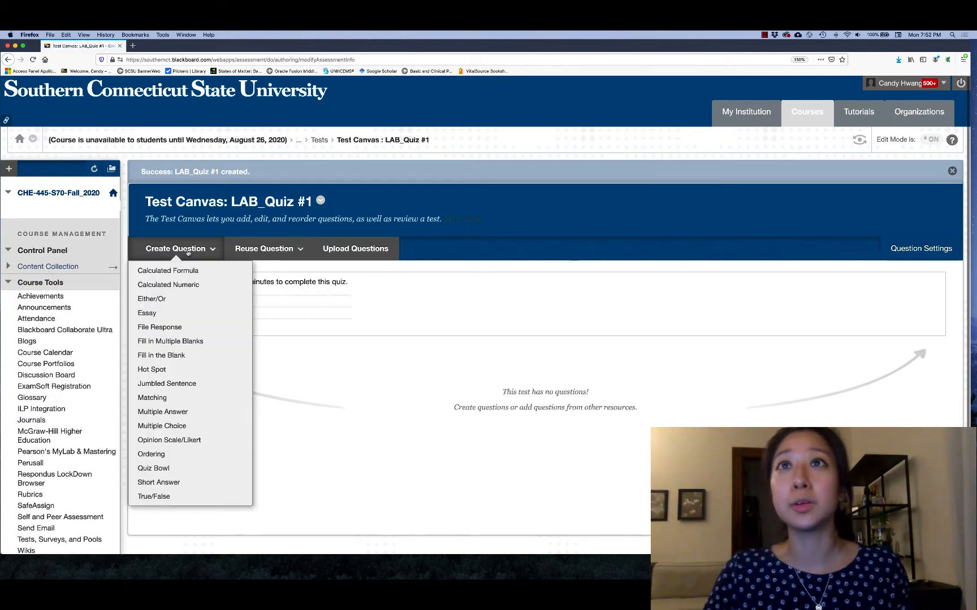
{"action": "mouse_move", "coordinate": [274, 247]}
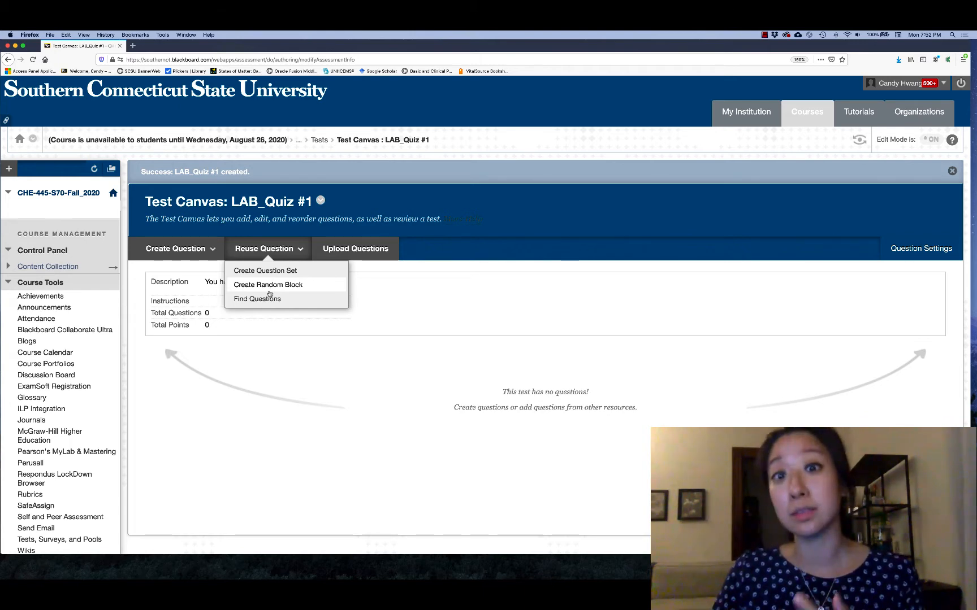
{"action": "left_click", "coordinate": [269, 291]}
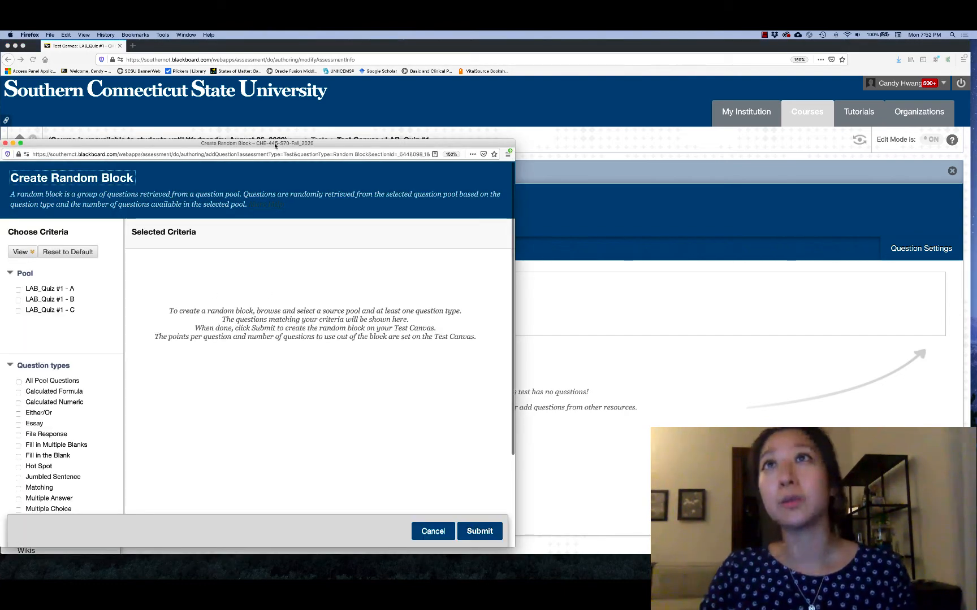
{"action": "left_click_drag", "start_coordinate": [275, 145], "coordinate": [313, 72]}
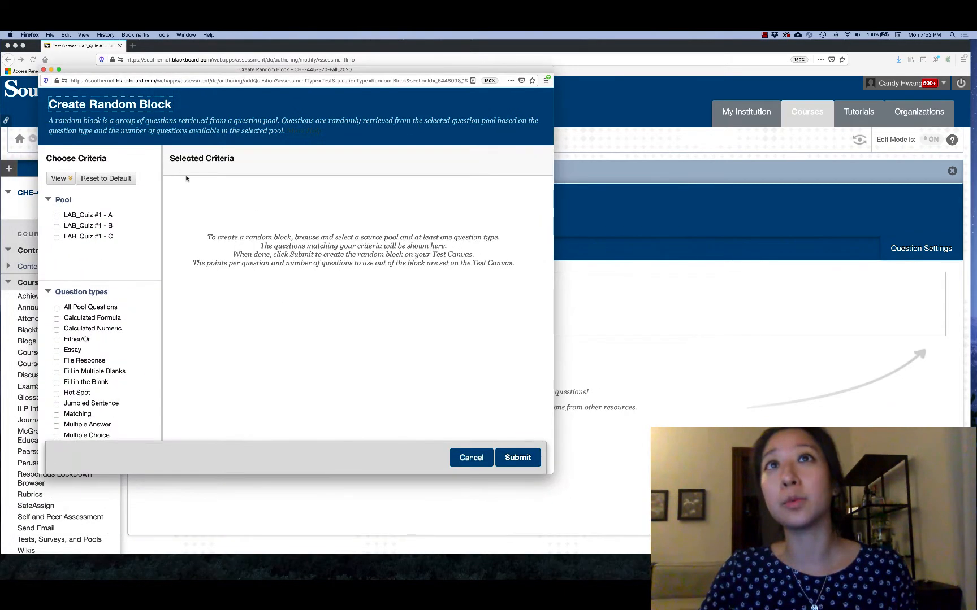
{"action": "left_click", "coordinate": [57, 216]}
{"action": "scroll", "coordinate": [105, 280], "scroll_direction": "down", "scroll_amount": 5}
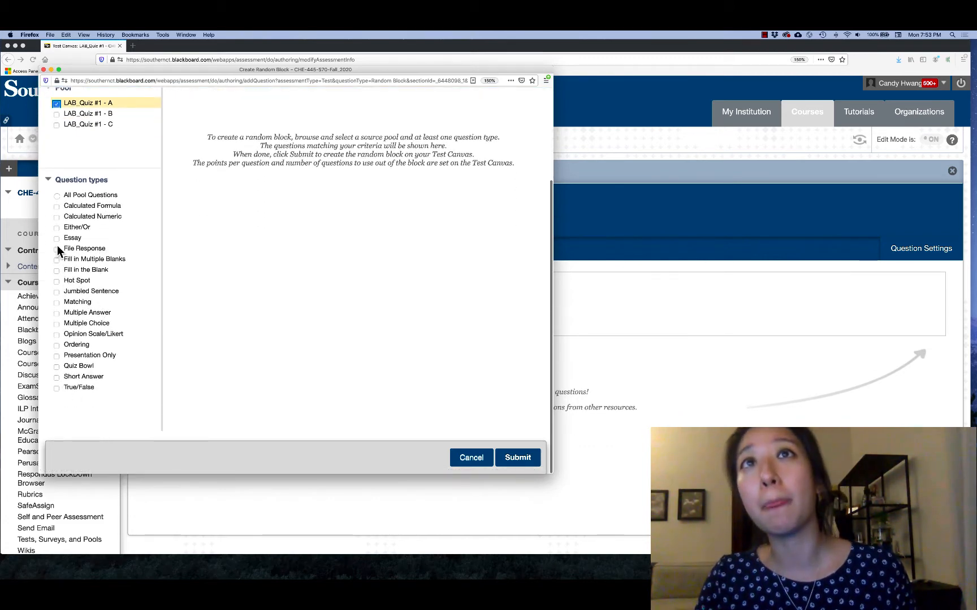
{"action": "left_click", "coordinate": [58, 324]}
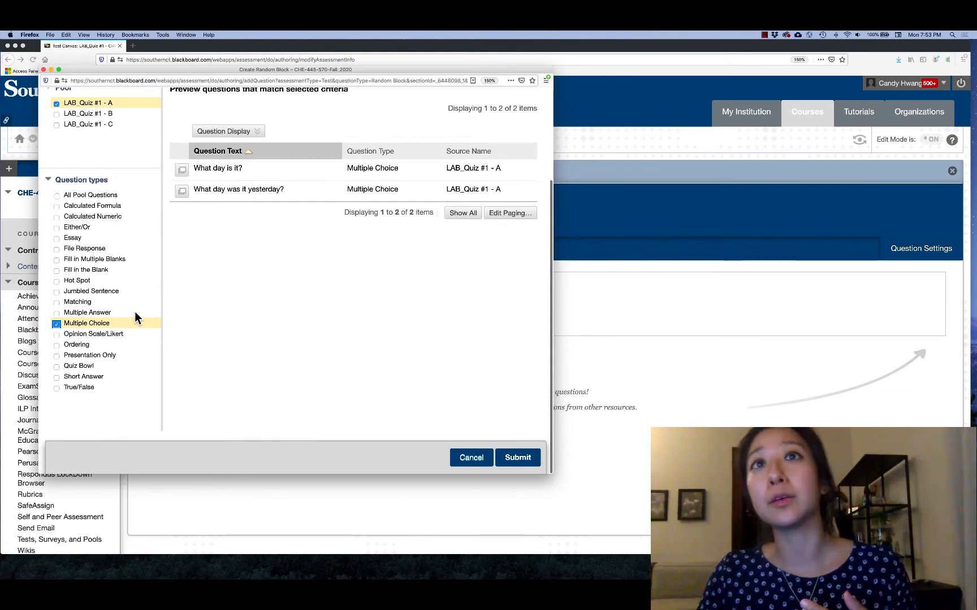
{"action": "left_click", "coordinate": [57, 388]}
{"action": "scroll", "coordinate": [212, 232], "scroll_direction": "up", "scroll_amount": 2}
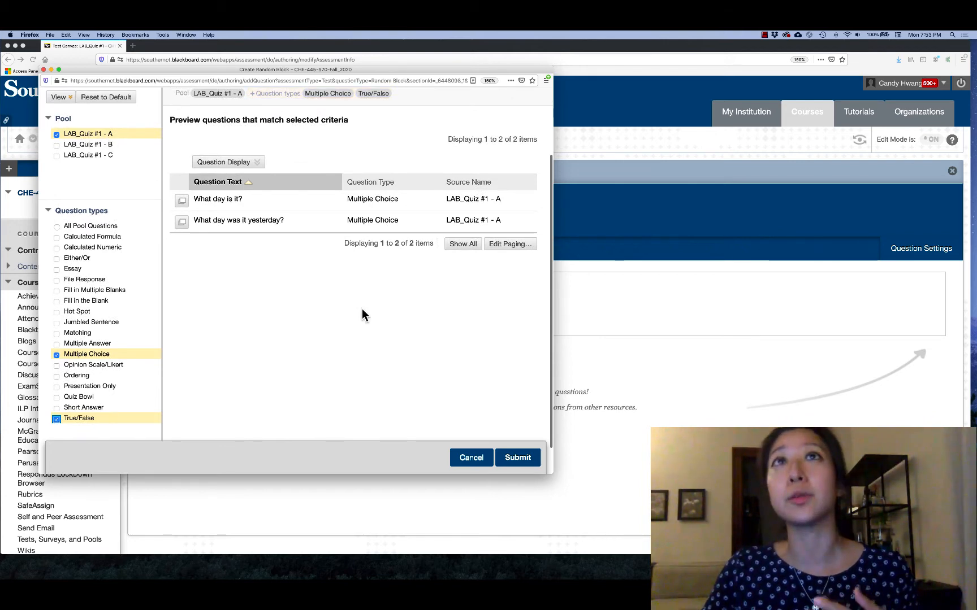
{"action": "left_click", "coordinate": [517, 458]}
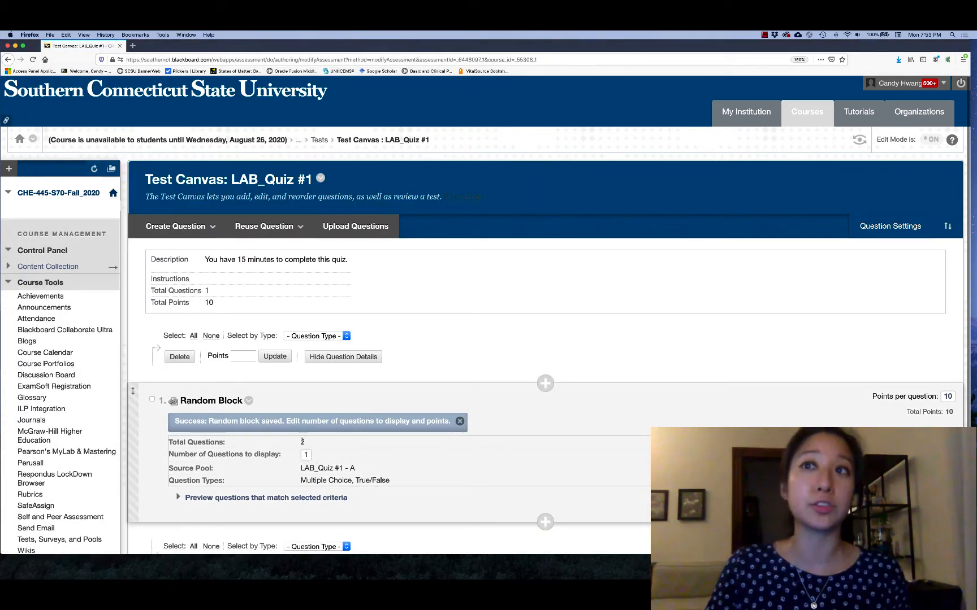
Step: For the pool A random block, submit 1 as the number of questions to display and set the points per question to 3
{"action": "left_click", "coordinate": [305, 455]}
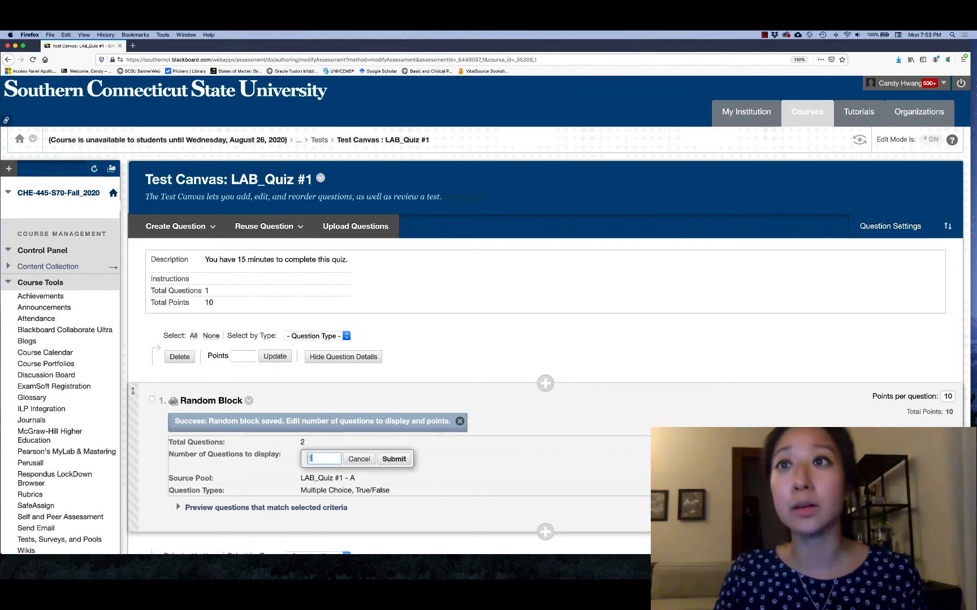
{"action": "left_click", "coordinate": [391, 460]}
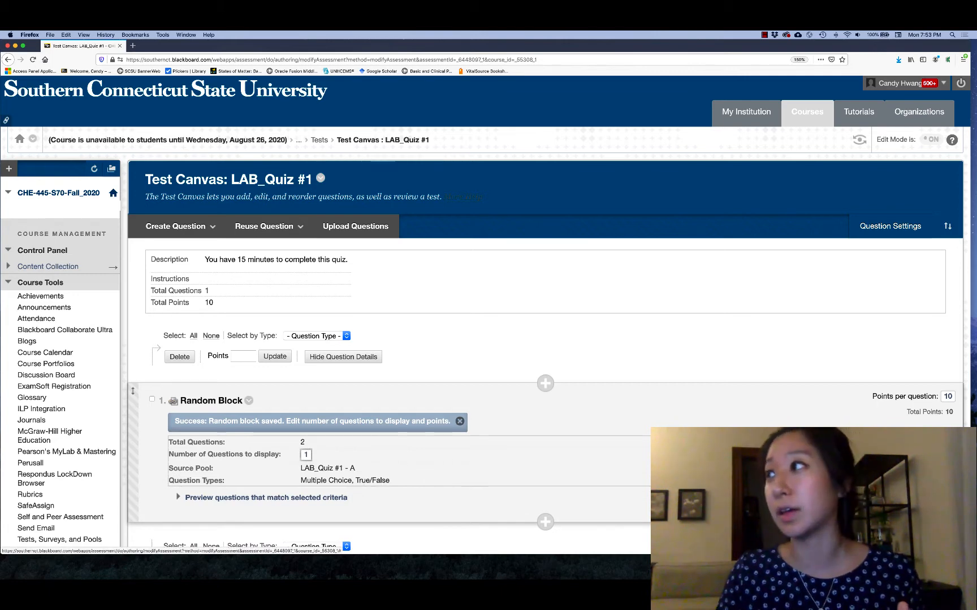
{"action": "left_click", "coordinate": [947, 397]}
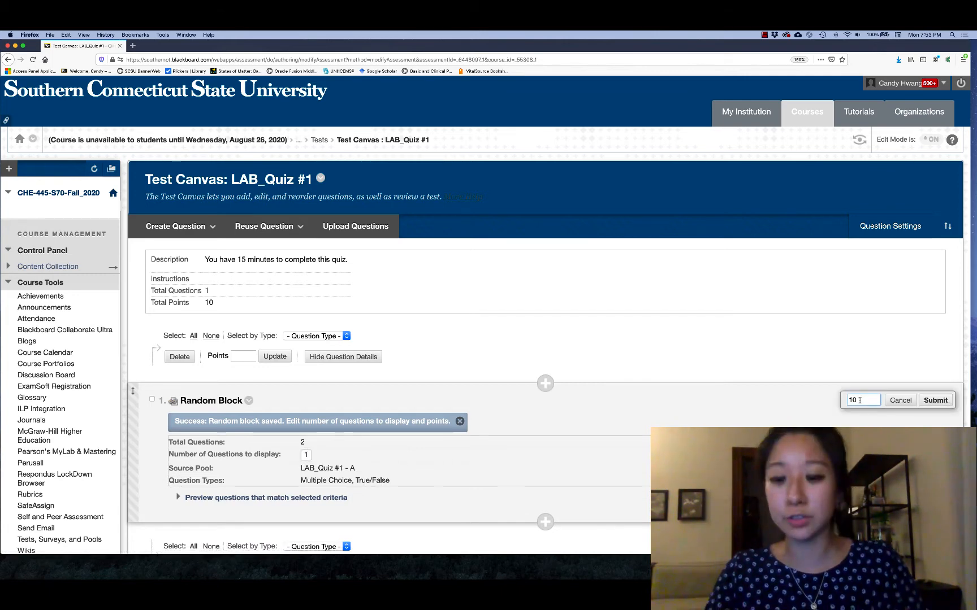
{"action": "key", "text": "BackSpace"}
{"action": "key", "text": "BackSpace"}
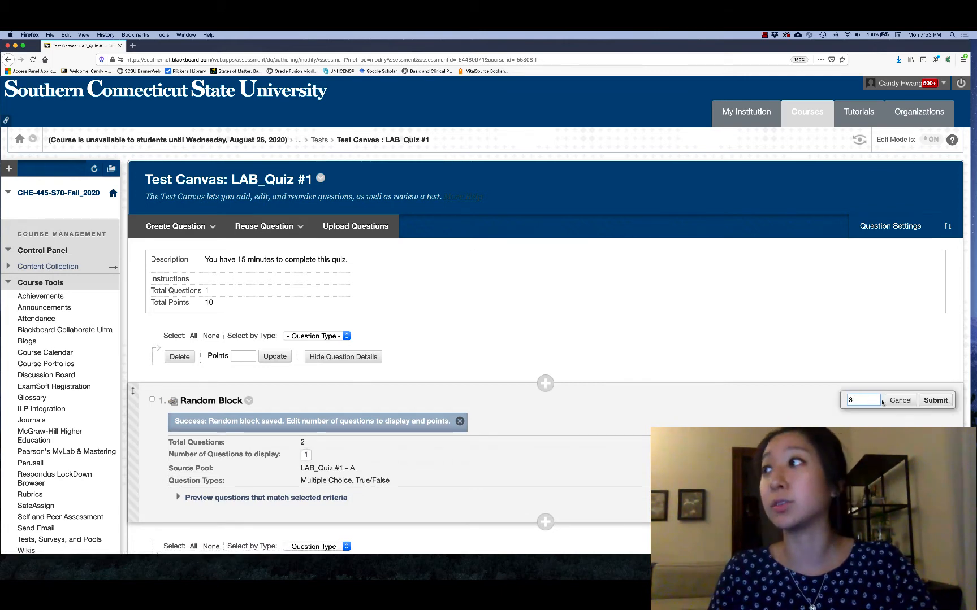
{"action": "left_click", "coordinate": [927, 401]}
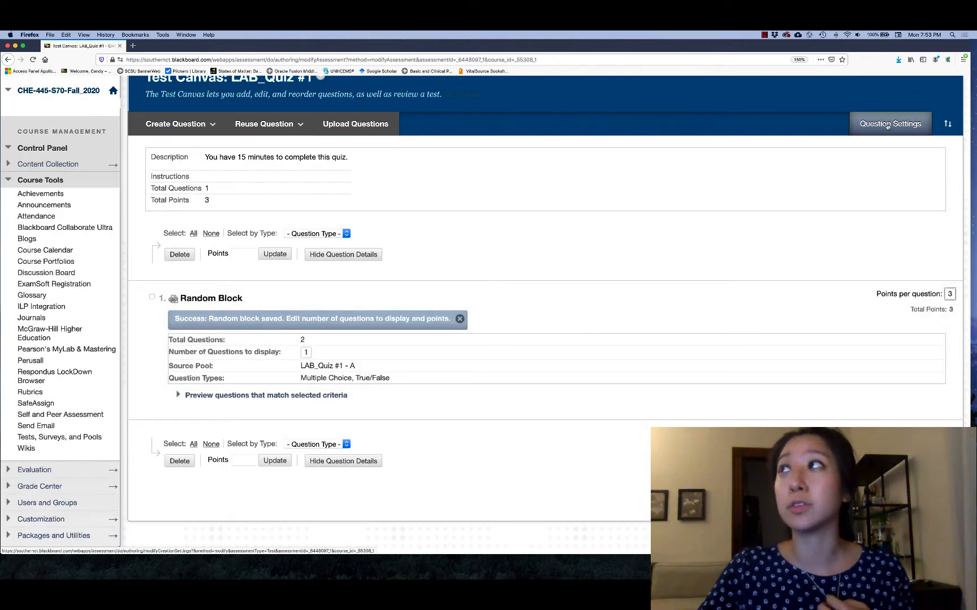
Step: Set the default point value to 3 in the test's question settings and submit them
{"action": "left_click", "coordinate": [887, 126]}
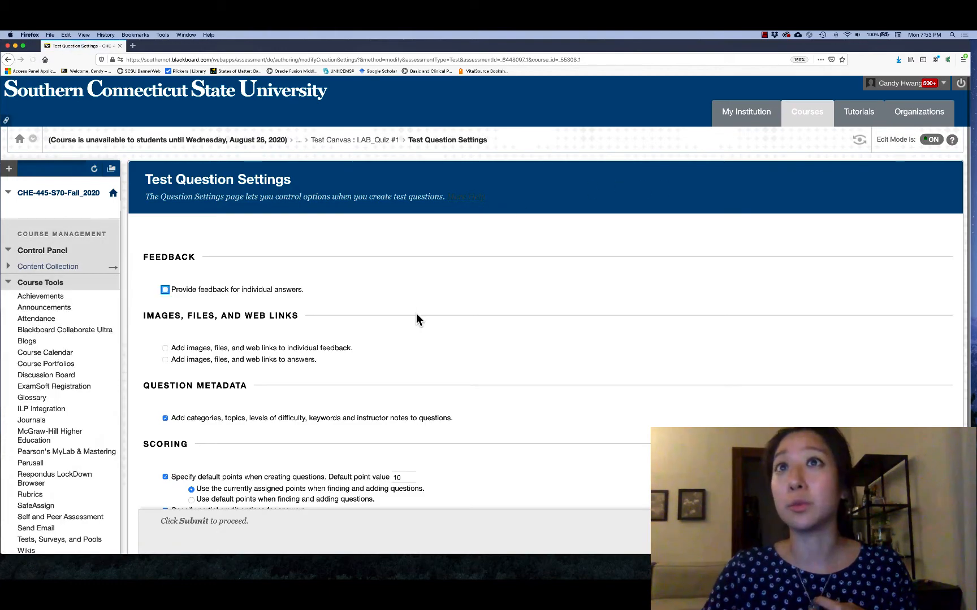
{"action": "scroll", "coordinate": [416, 313], "scroll_direction": "down", "scroll_amount": 5}
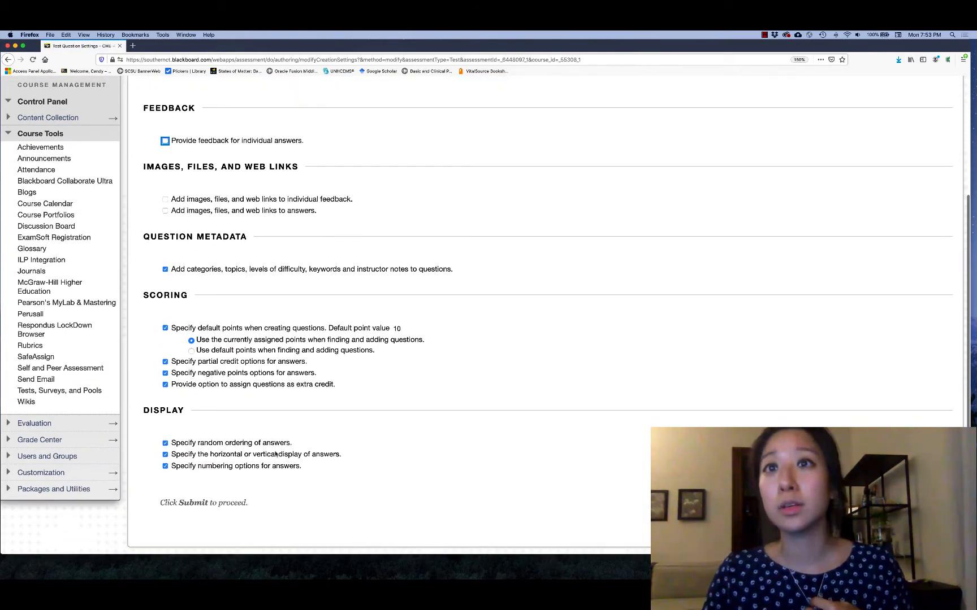
{"action": "scroll", "coordinate": [294, 432], "scroll_direction": "up", "scroll_amount": 2}
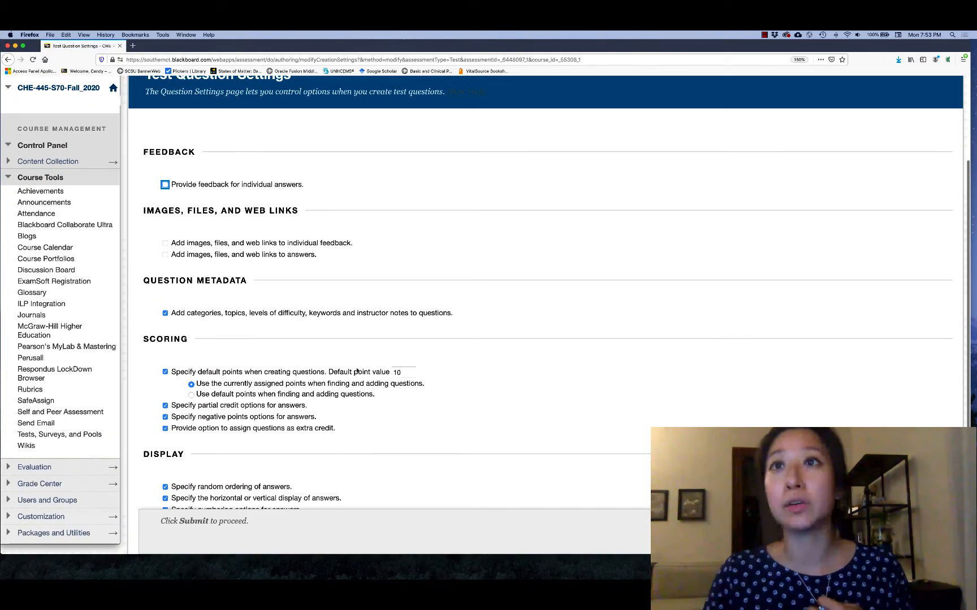
{"action": "double_click", "coordinate": [399, 372]}
{"action": "type", "text": "3"}
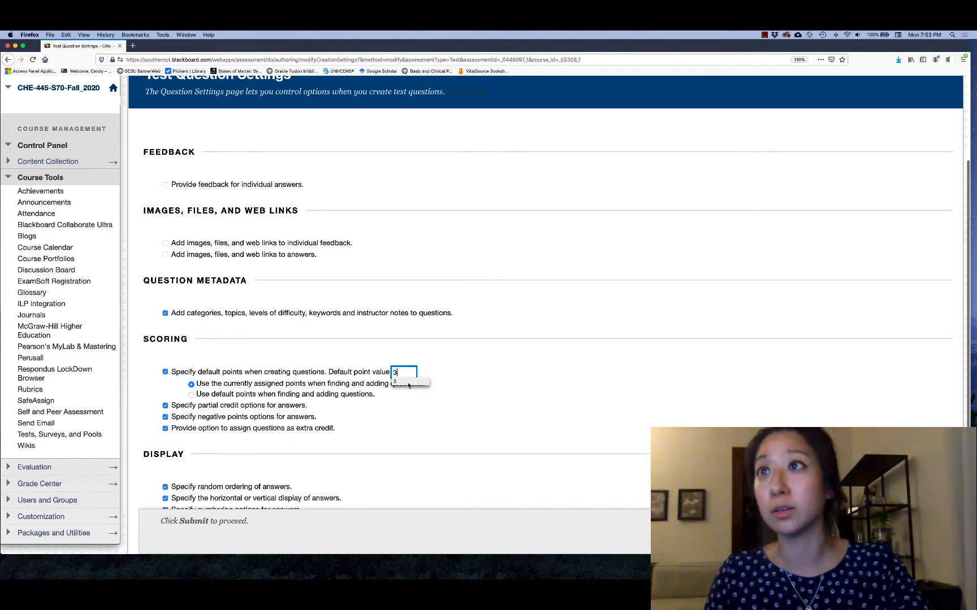
{"action": "left_click", "coordinate": [407, 407]}
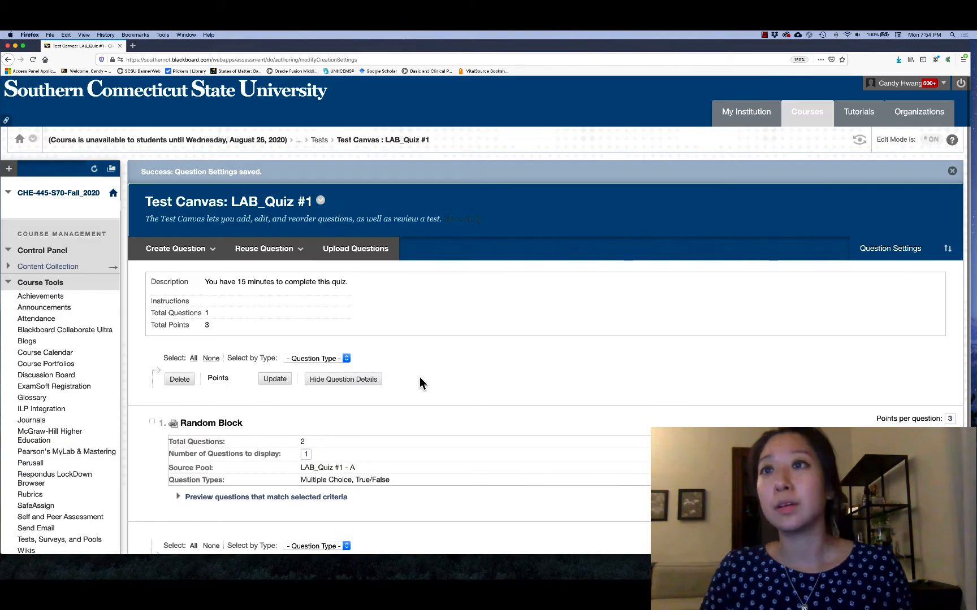
Step: Create a second random block from pool LAB_Quiz #1 - B with the Multiple Choice and True/False question types
{"action": "scroll", "coordinate": [492, 390], "scroll_direction": "down", "scroll_amount": 2}
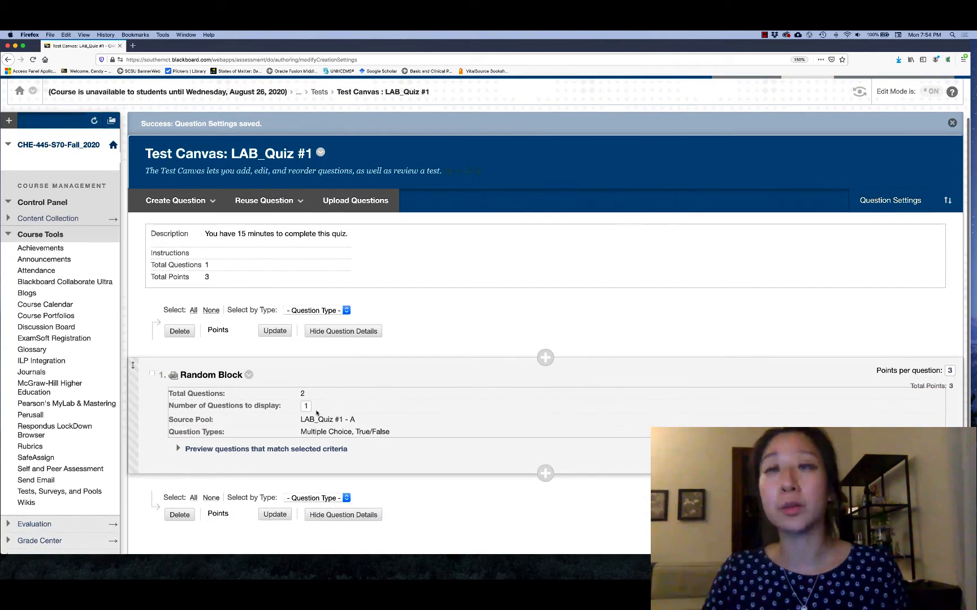
{"action": "left_click", "coordinate": [264, 201]}
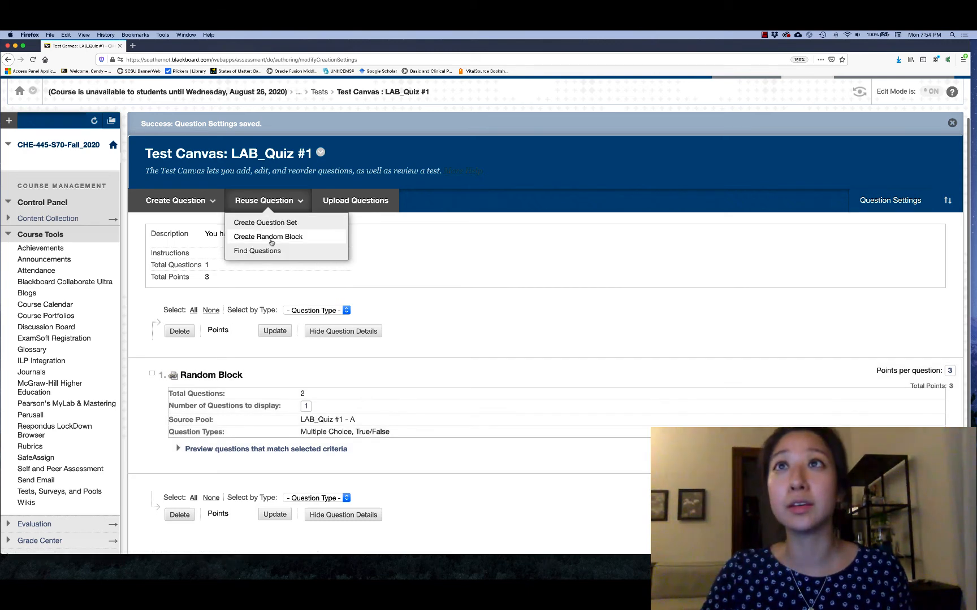
{"action": "left_click", "coordinate": [269, 238]}
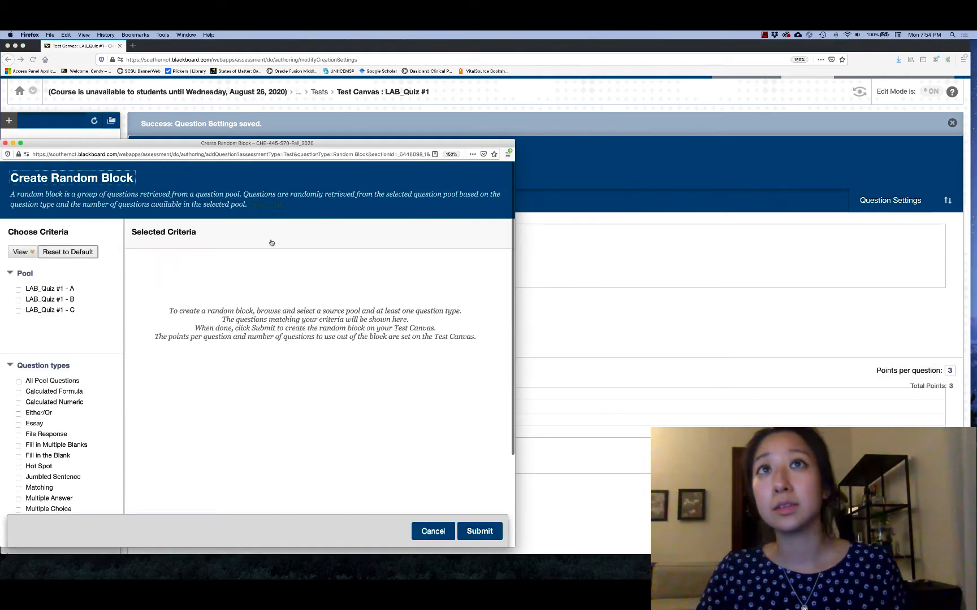
{"action": "left_click", "coordinate": [57, 299]}
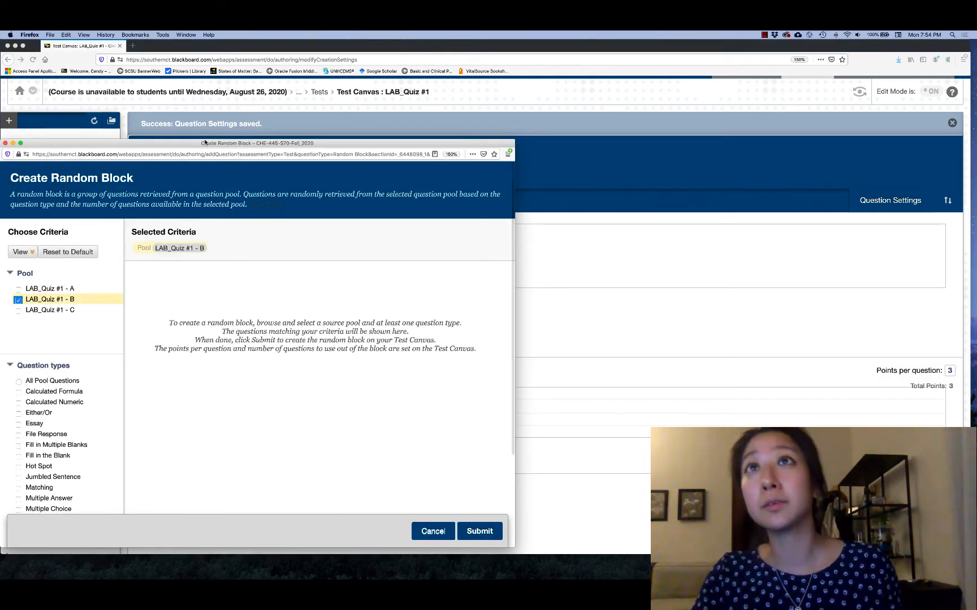
{"action": "scroll", "coordinate": [142, 346], "scroll_direction": "down", "scroll_amount": 5}
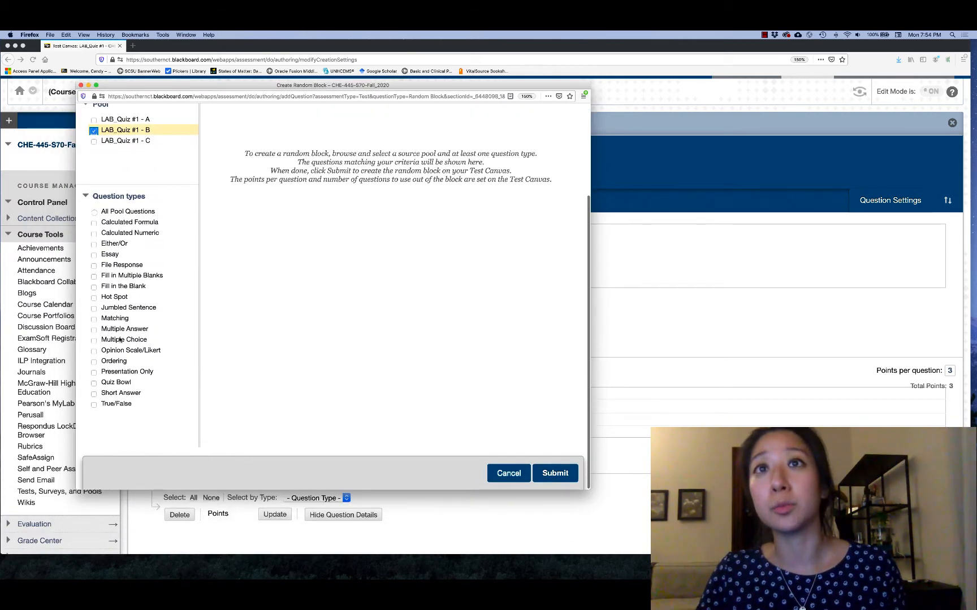
{"action": "left_click", "coordinate": [120, 339]}
{"action": "left_click", "coordinate": [116, 404]}
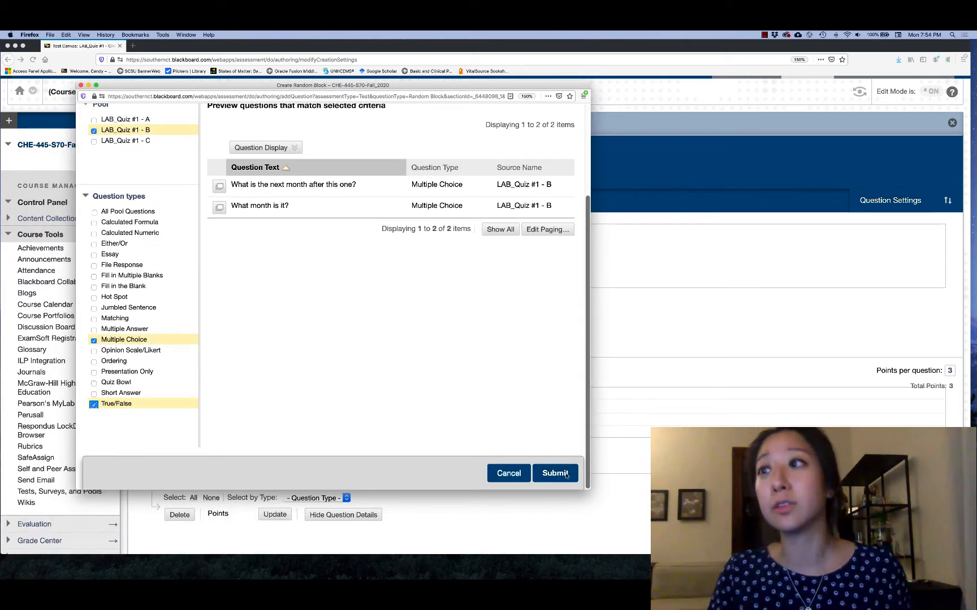
{"action": "left_click", "coordinate": [555, 473]}
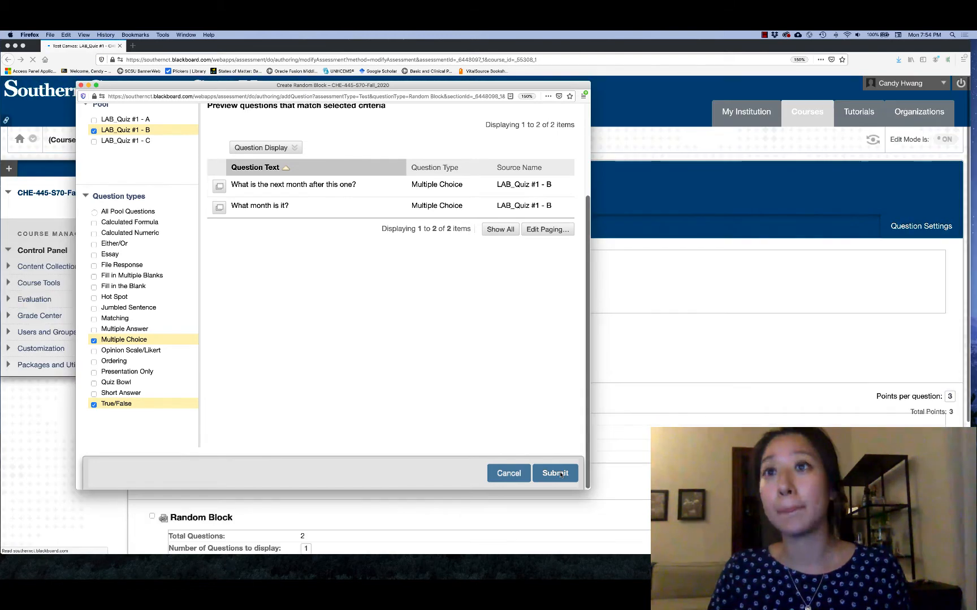
Step: Preview the matching questions of the first random block and inspect the details of "What day is it?"
{"action": "scroll", "coordinate": [517, 472], "scroll_direction": "down", "scroll_amount": 3}
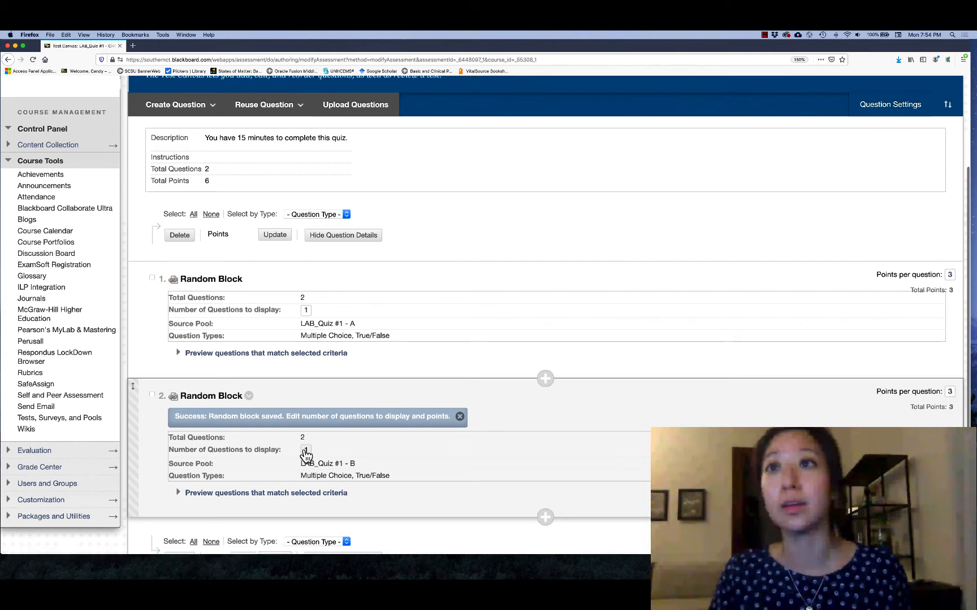
{"action": "left_click", "coordinate": [356, 353]}
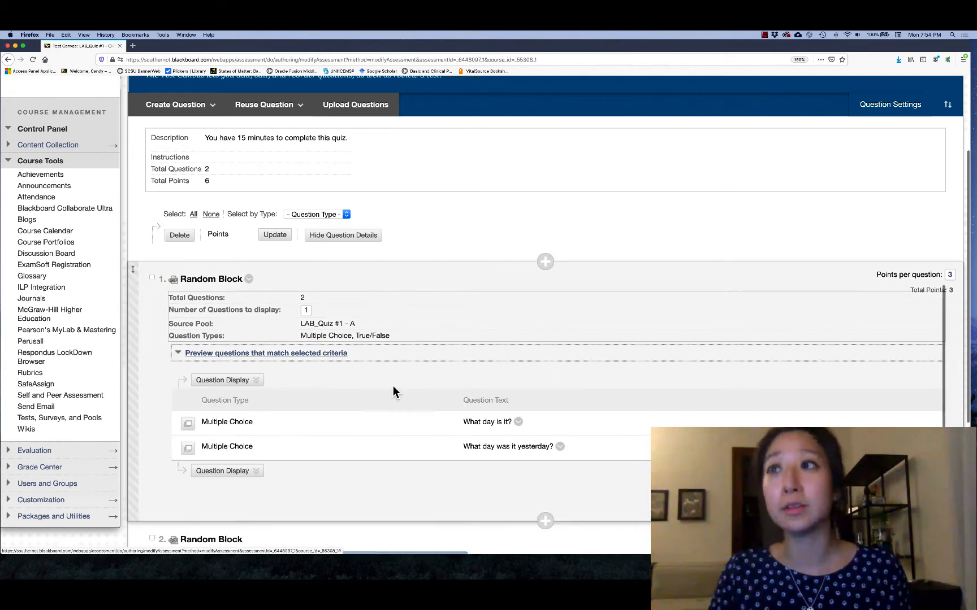
{"action": "left_click", "coordinate": [188, 424]}
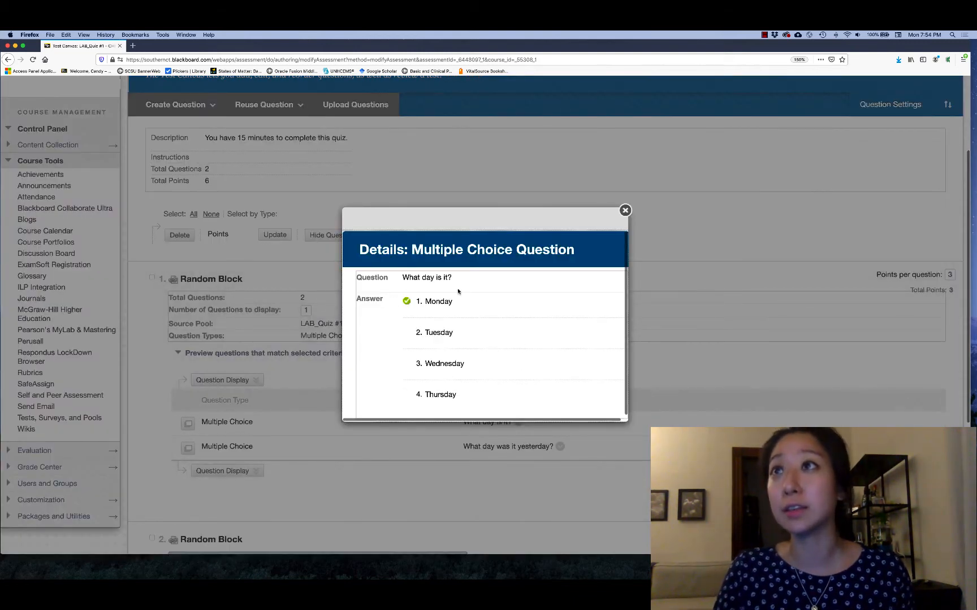
{"action": "left_click", "coordinate": [625, 211]}
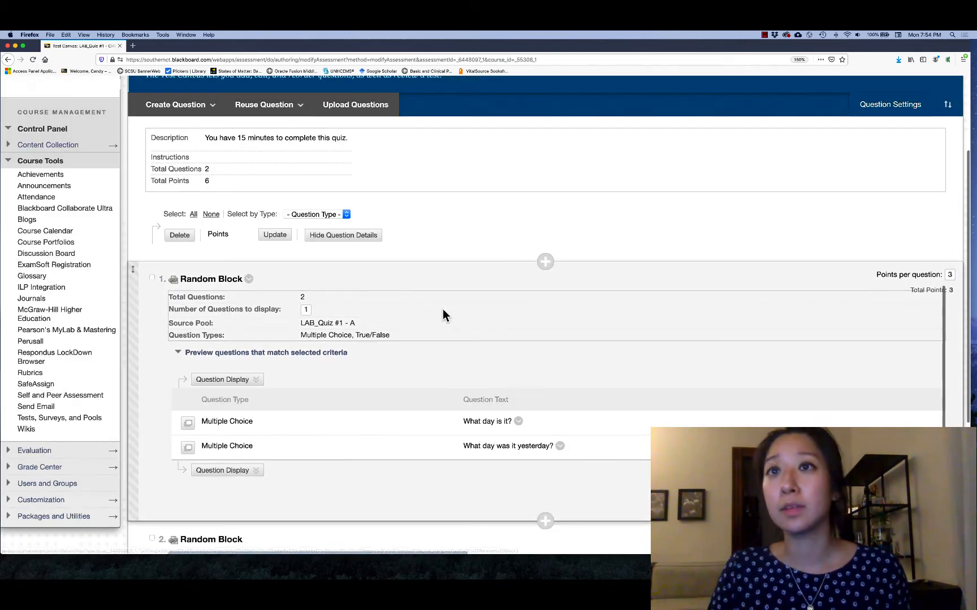
Step: Create a third random block from pool LAB_Quiz #1 - C using the All Pool Questions type
{"action": "left_click", "coordinate": [274, 107]}
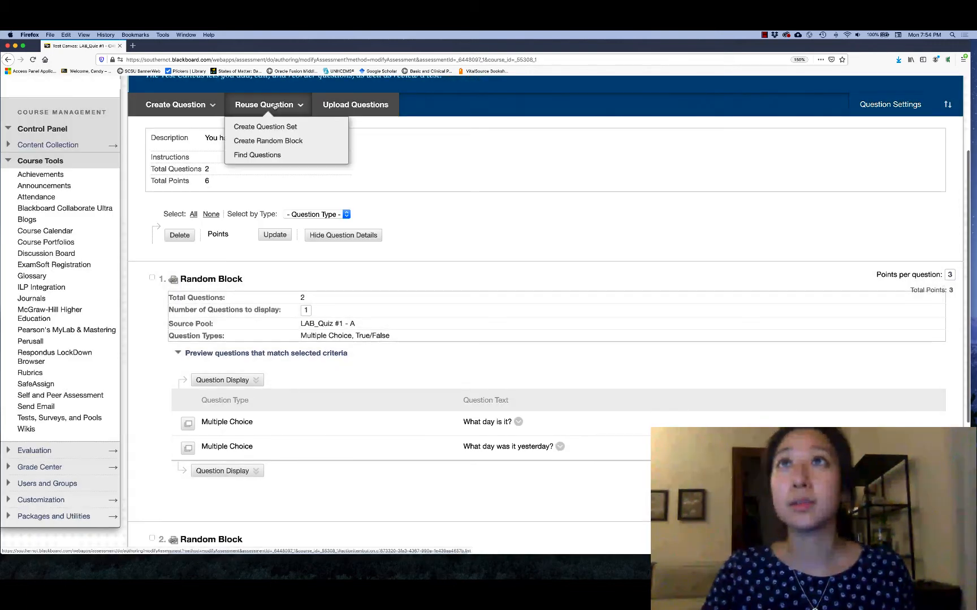
{"action": "left_click", "coordinate": [269, 141]}
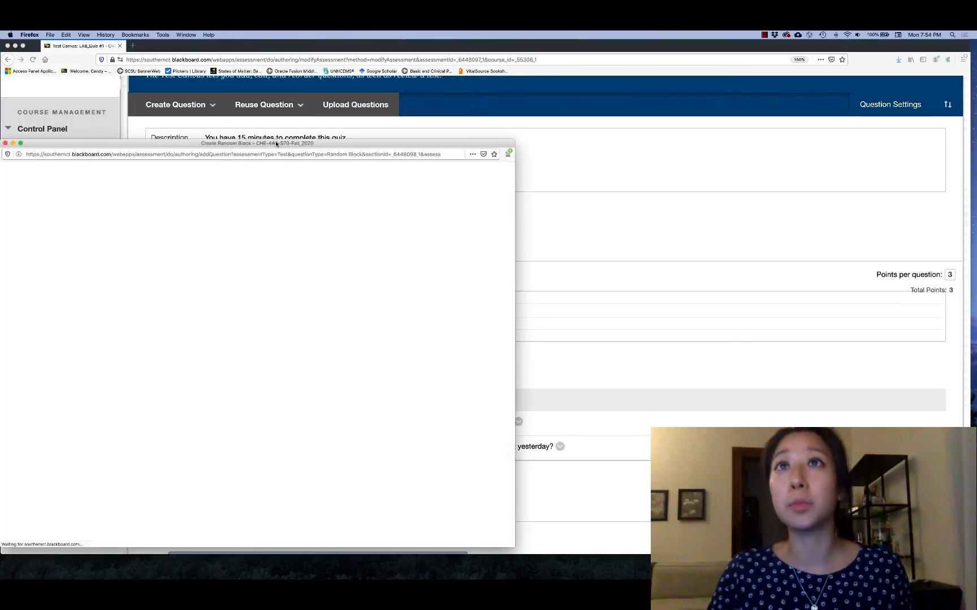
{"action": "left_click", "coordinate": [56, 306]}
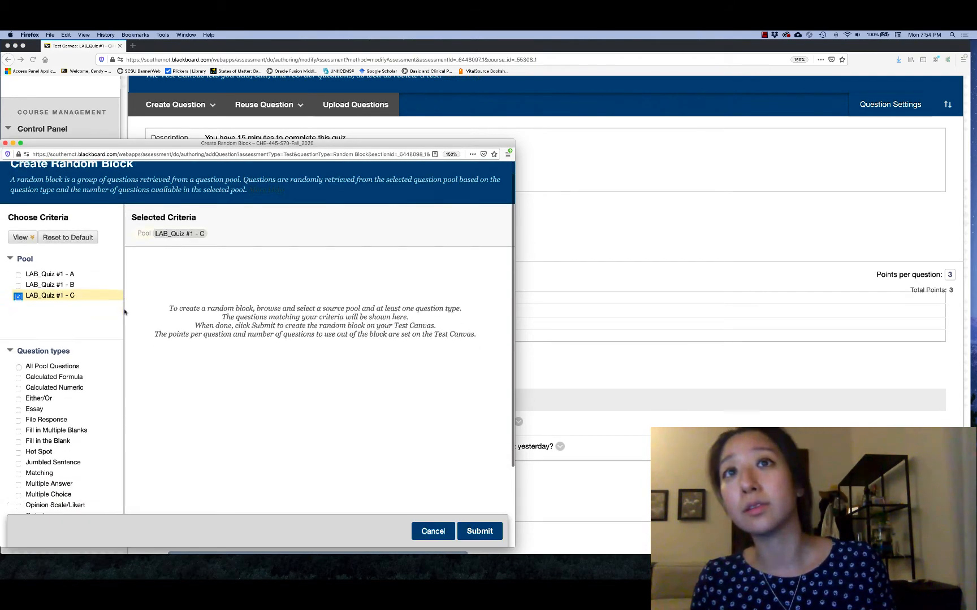
{"action": "left_click", "coordinate": [48, 396]}
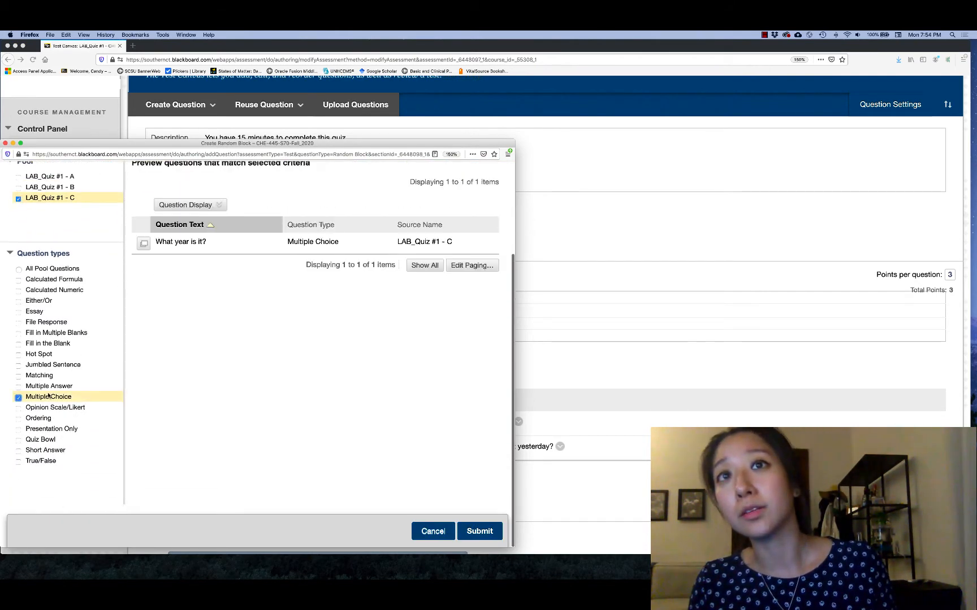
{"action": "left_click", "coordinate": [19, 461]}
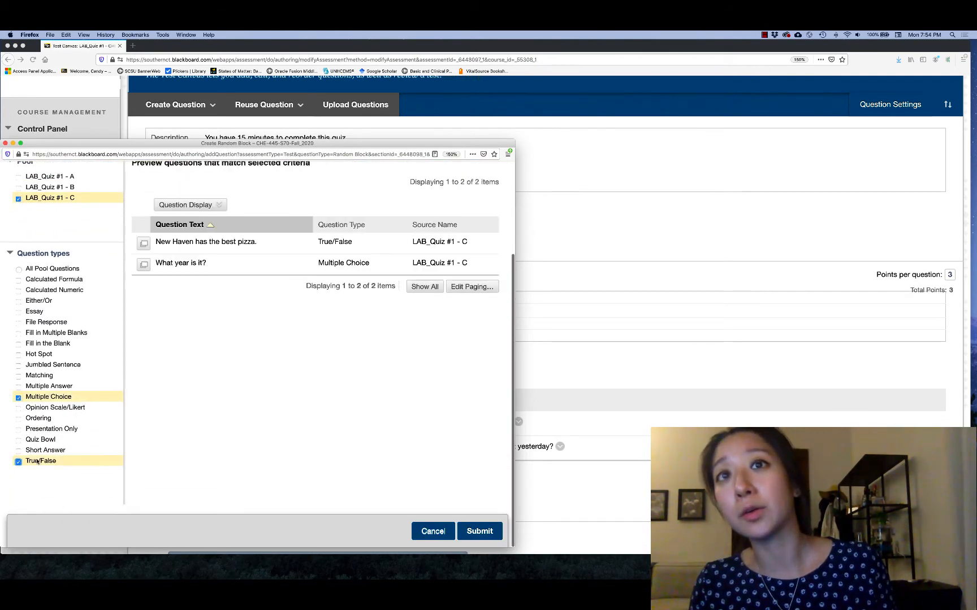
{"action": "left_click", "coordinate": [53, 268]}
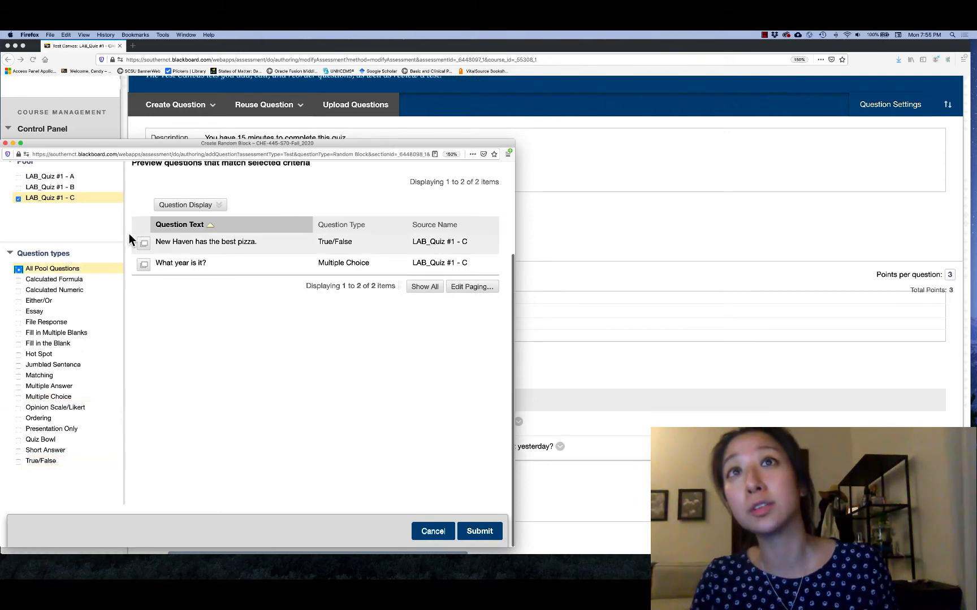
{"action": "left_click", "coordinate": [479, 531]}
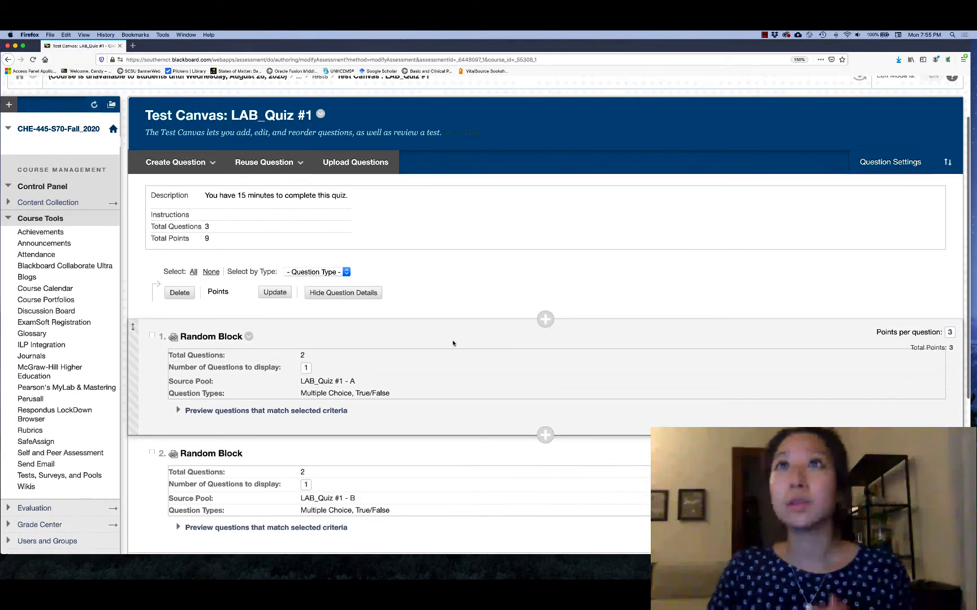
Step: Review the test canvas, checking the total questions, total points and settings of the three random blocks
{"action": "scroll", "coordinate": [452, 343], "scroll_direction": "down", "scroll_amount": 4}
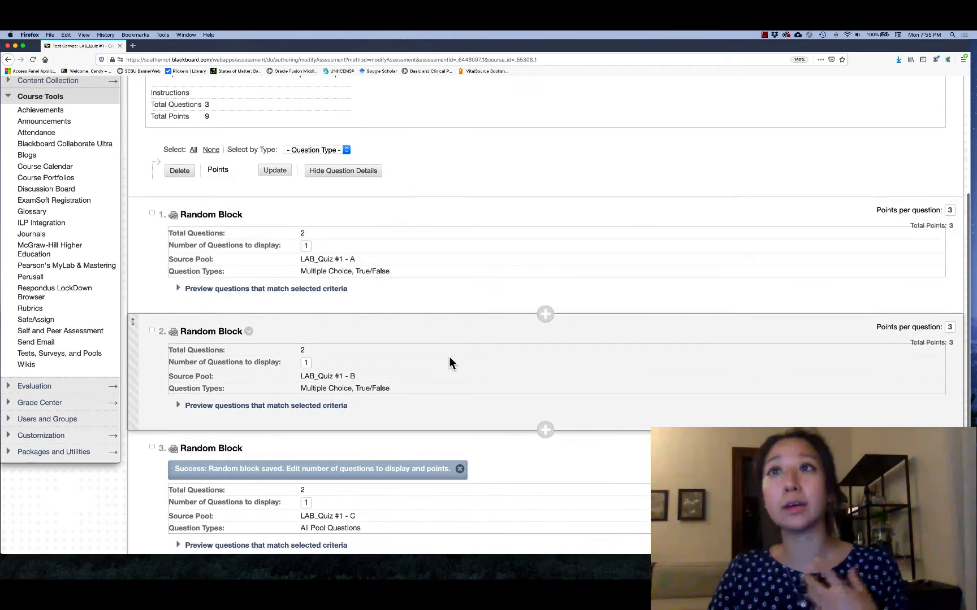
{"action": "scroll", "coordinate": [447, 362], "scroll_direction": "down", "scroll_amount": 3}
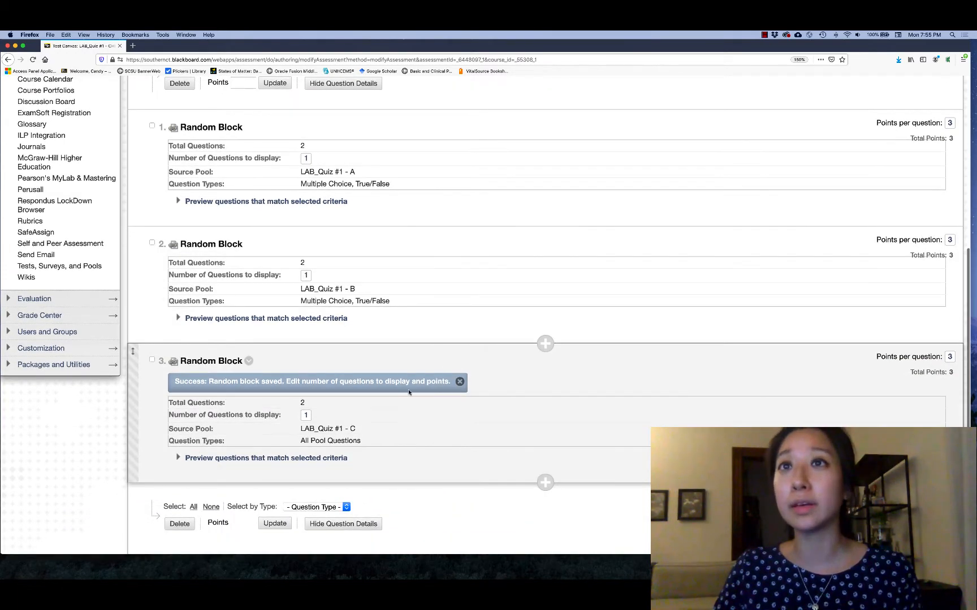
{"action": "scroll", "coordinate": [429, 384], "scroll_direction": "up", "scroll_amount": 9}
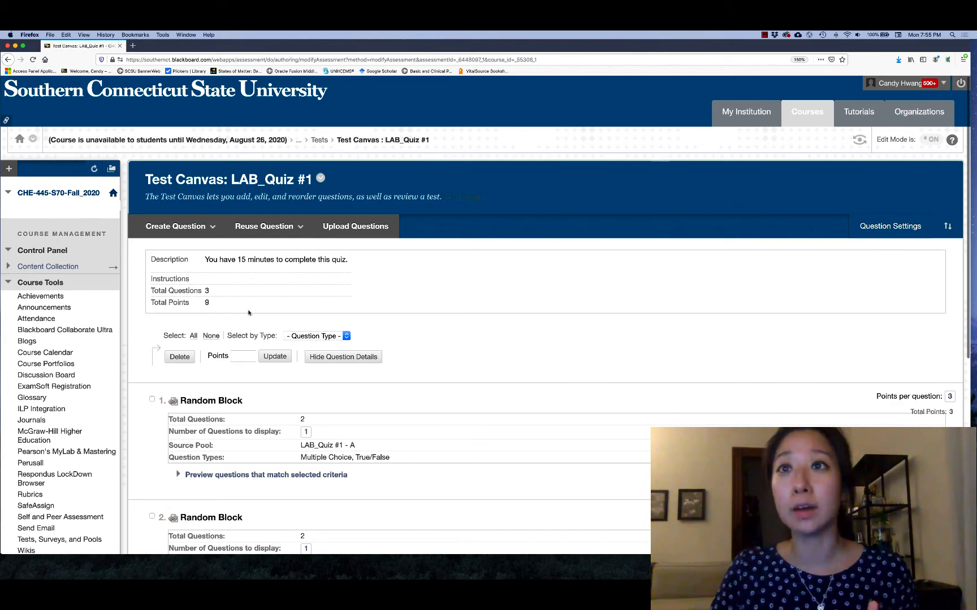
{"action": "scroll", "coordinate": [349, 432], "scroll_direction": "down", "scroll_amount": 1}
{"action": "scroll", "coordinate": [356, 429], "scroll_direction": "down", "scroll_amount": 5}
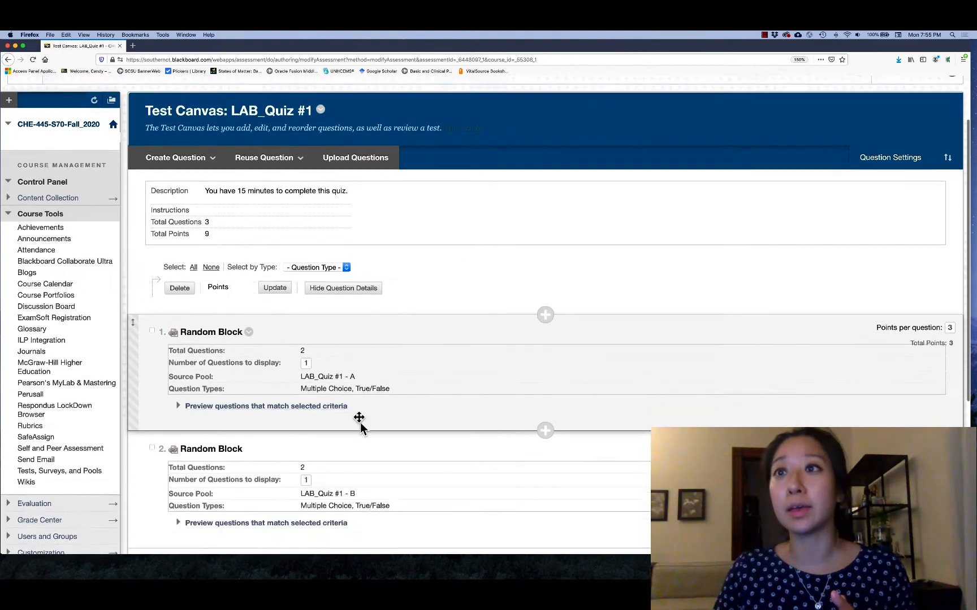
{"action": "scroll", "coordinate": [390, 497], "scroll_direction": "down", "scroll_amount": 3}
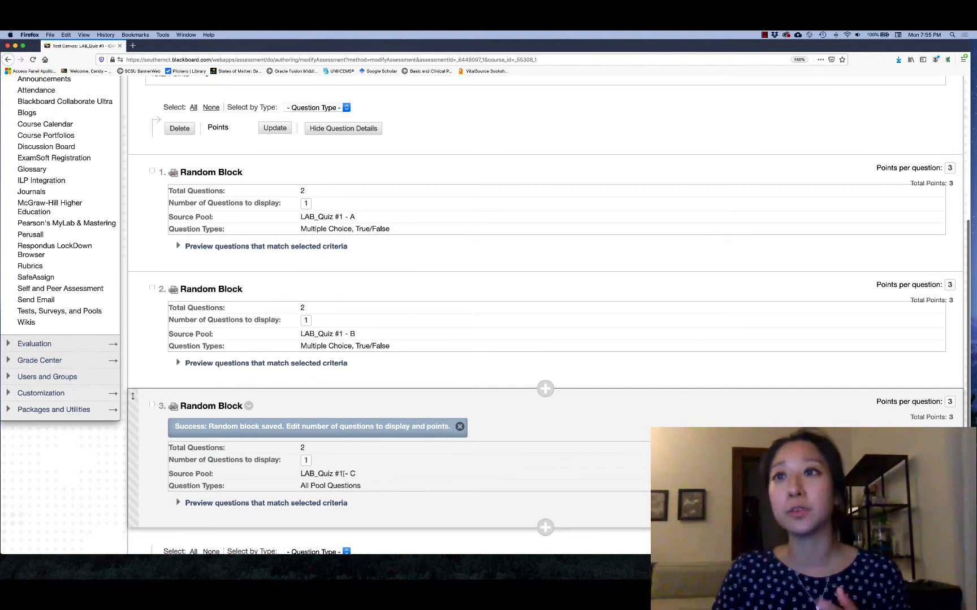
{"action": "scroll", "coordinate": [377, 472], "scroll_direction": "up", "scroll_amount": 9}
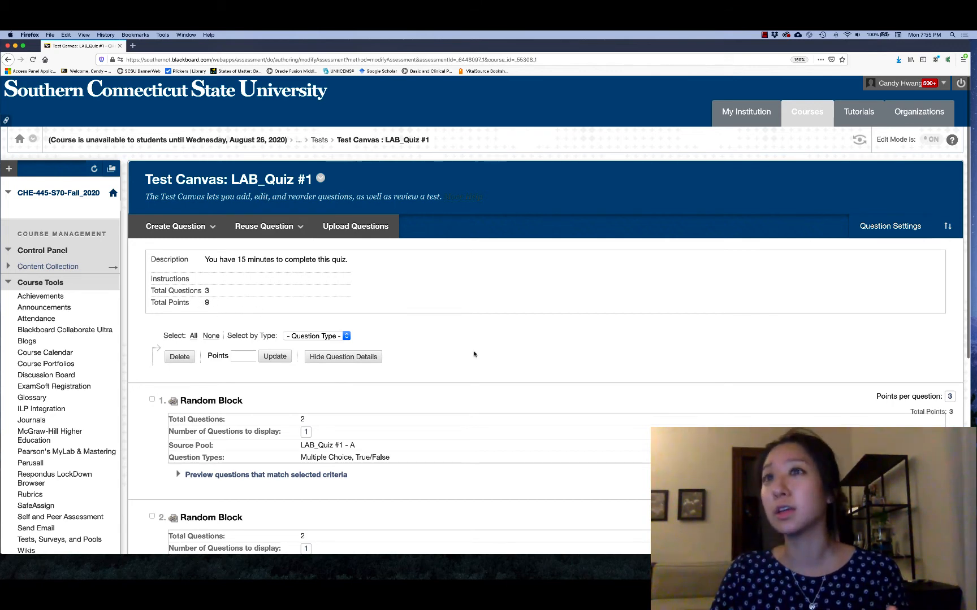
{"action": "scroll", "coordinate": [472, 352], "scroll_direction": "down", "scroll_amount": 1}
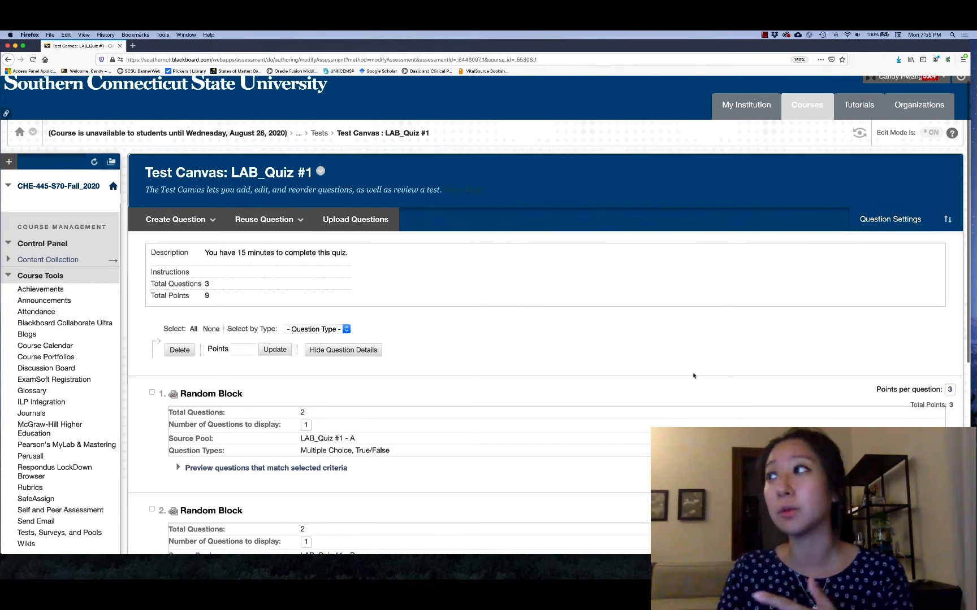
{"action": "scroll", "coordinate": [693, 375], "scroll_direction": "down", "scroll_amount": 5}
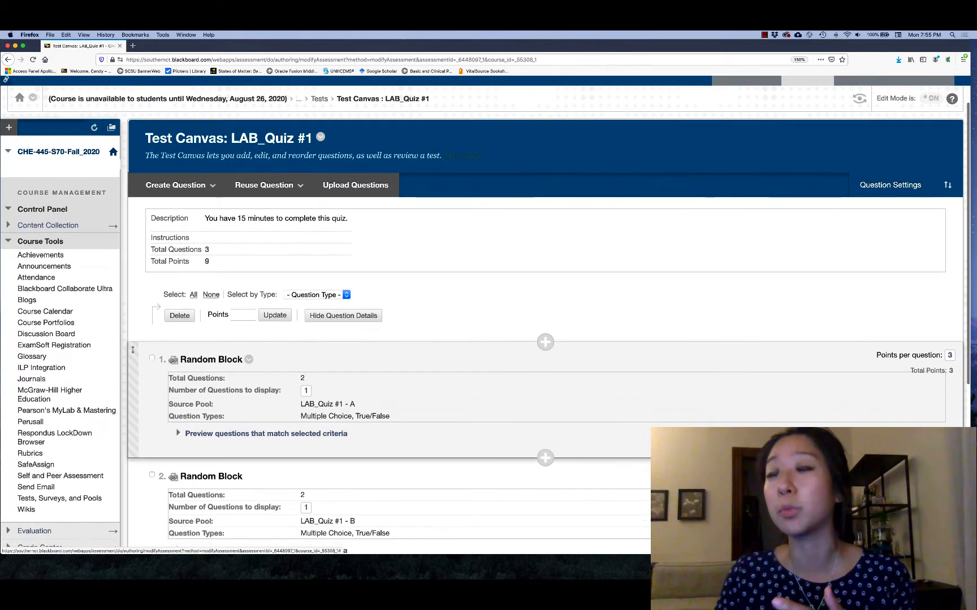
{"action": "scroll", "coordinate": [639, 480], "scroll_direction": "down", "scroll_amount": 15}
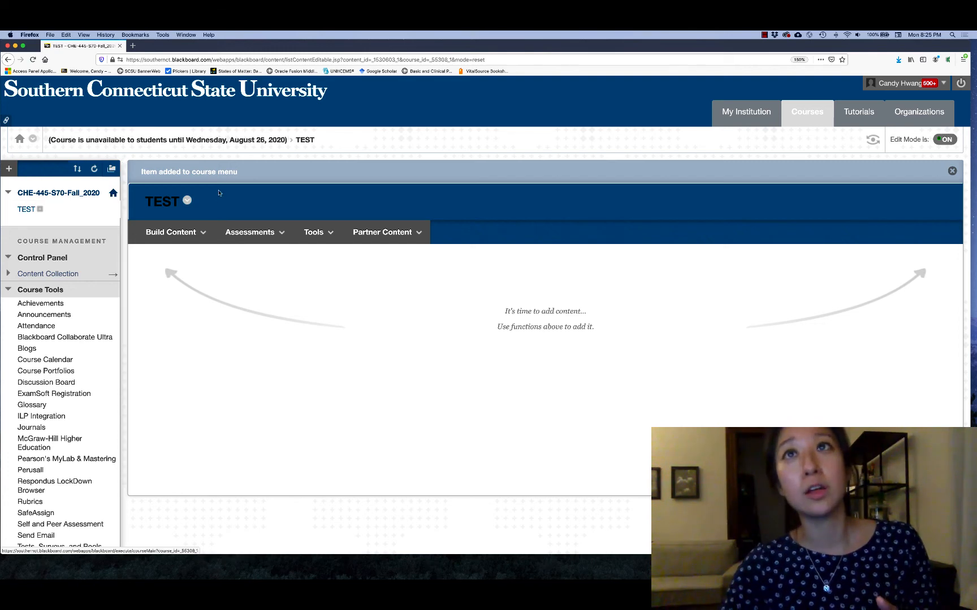
Step: Add the existing test LAB_Quiz #1 to the TEST content area and submit it
{"action": "left_click", "coordinate": [257, 235]}
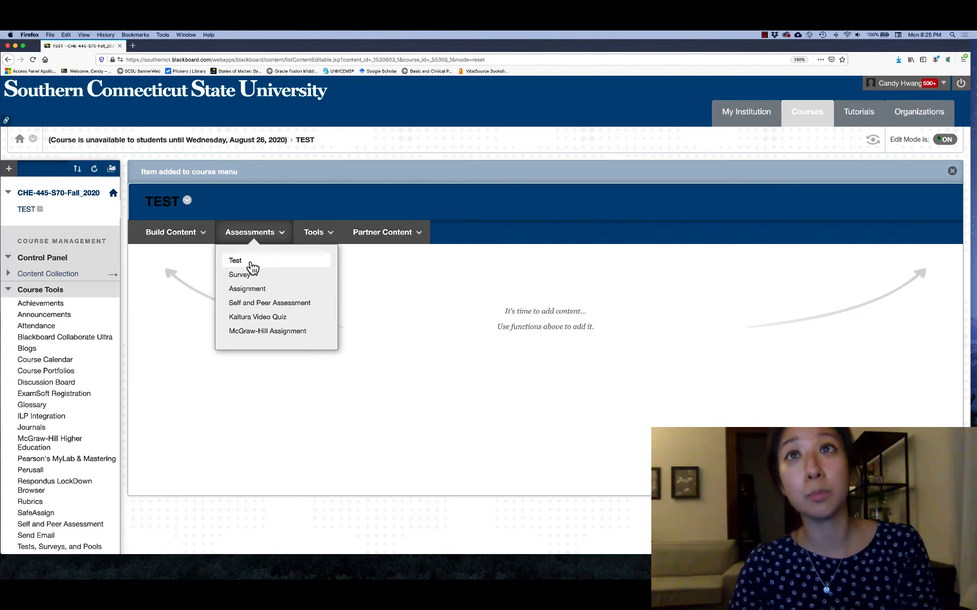
{"action": "left_click", "coordinate": [252, 263]}
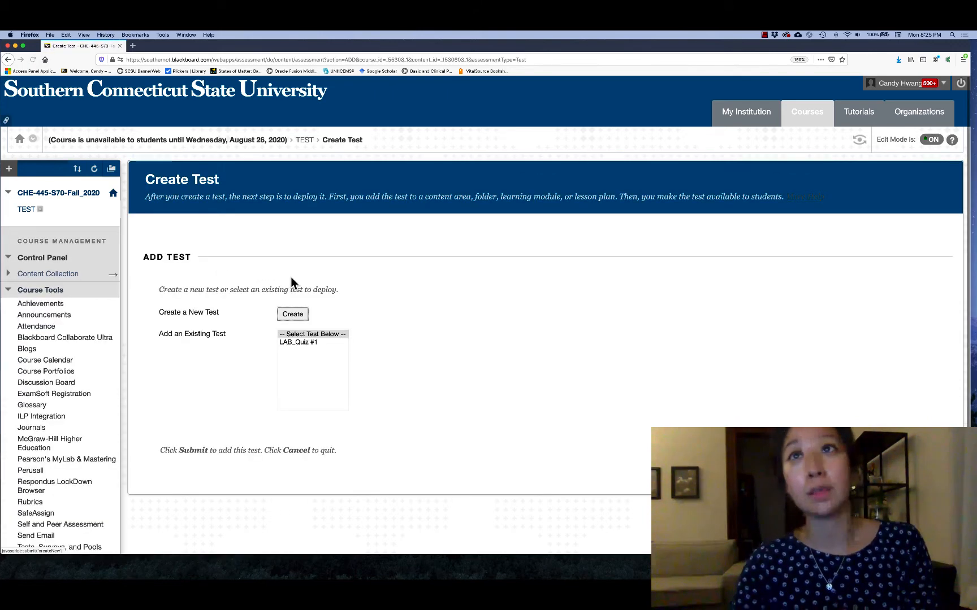
{"action": "left_click", "coordinate": [293, 342]}
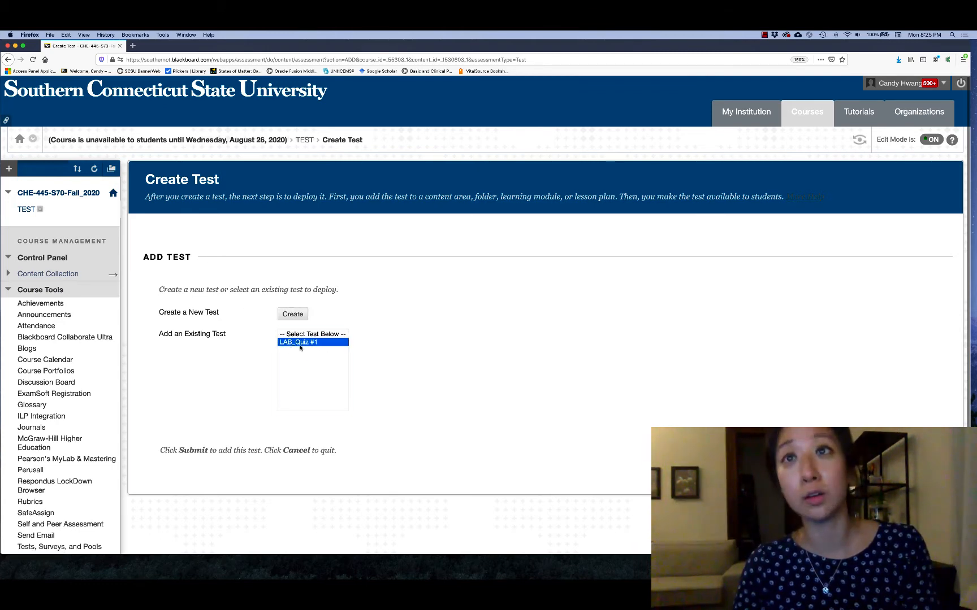
{"action": "left_click", "coordinate": [326, 347]}
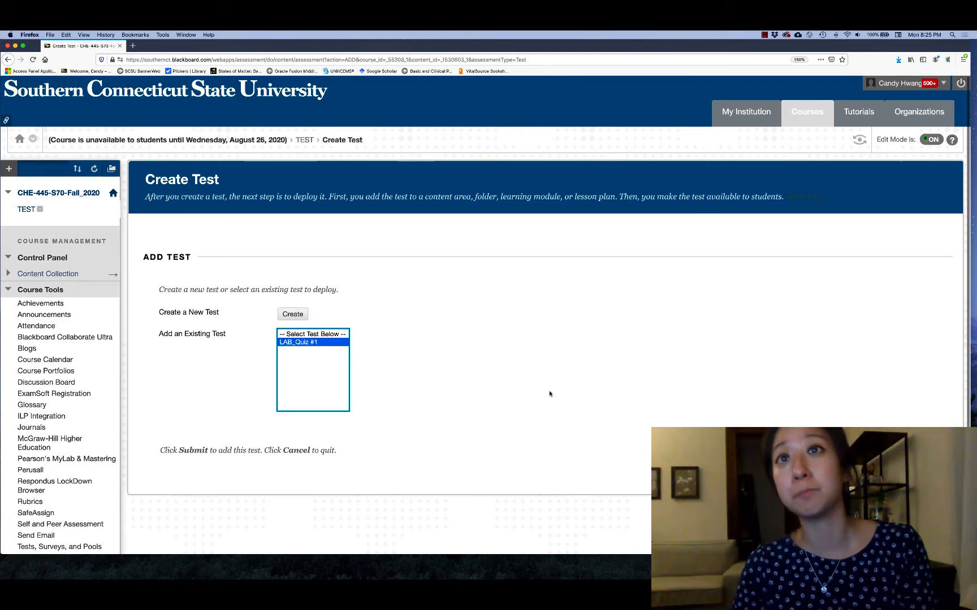
{"action": "left_click", "coordinate": [930, 451]}
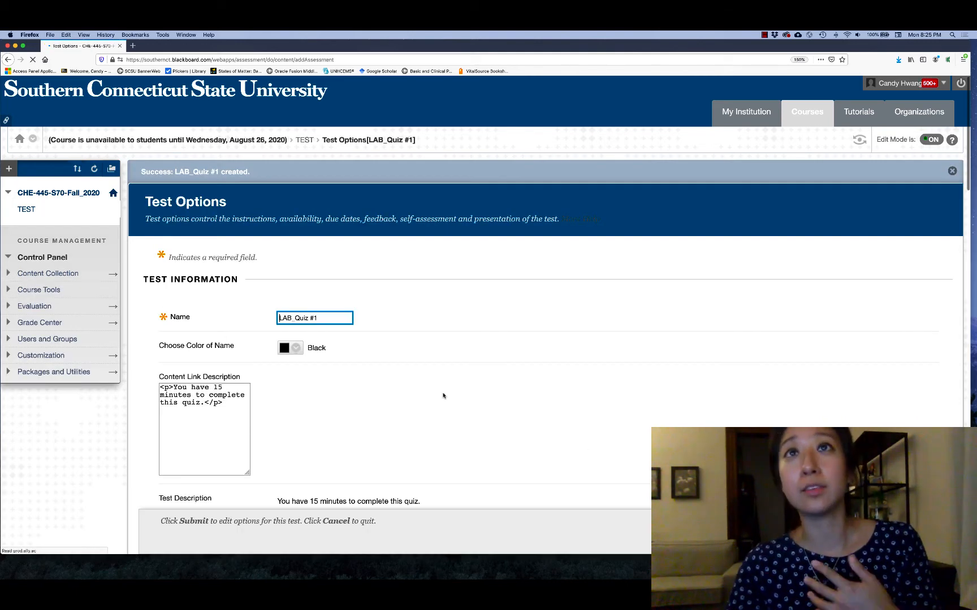
Step: Show the test description to students before they begin and make the test available to students
{"action": "scroll", "coordinate": [476, 342], "scroll_direction": "down", "scroll_amount": 4}
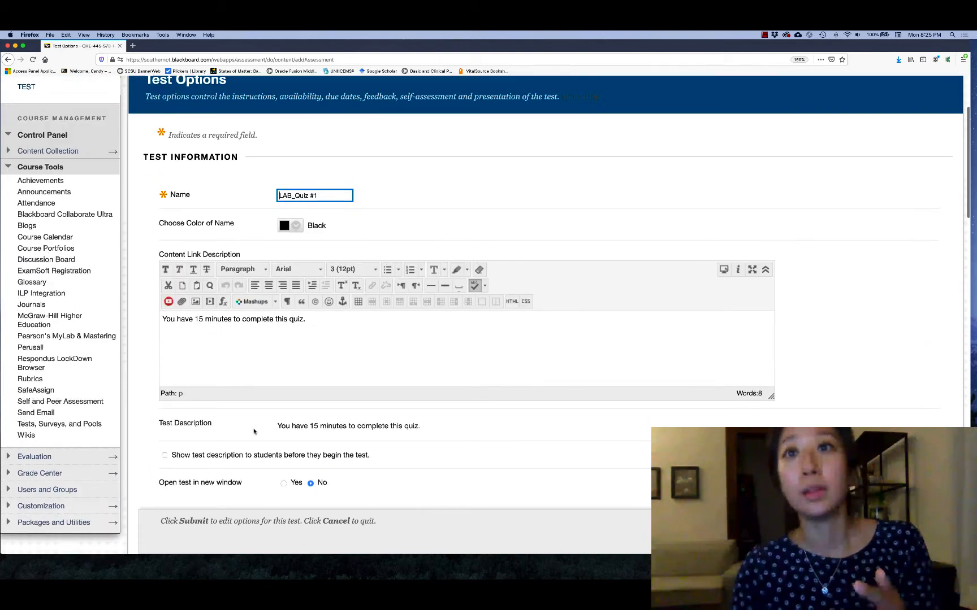
{"action": "left_click", "coordinate": [165, 455]}
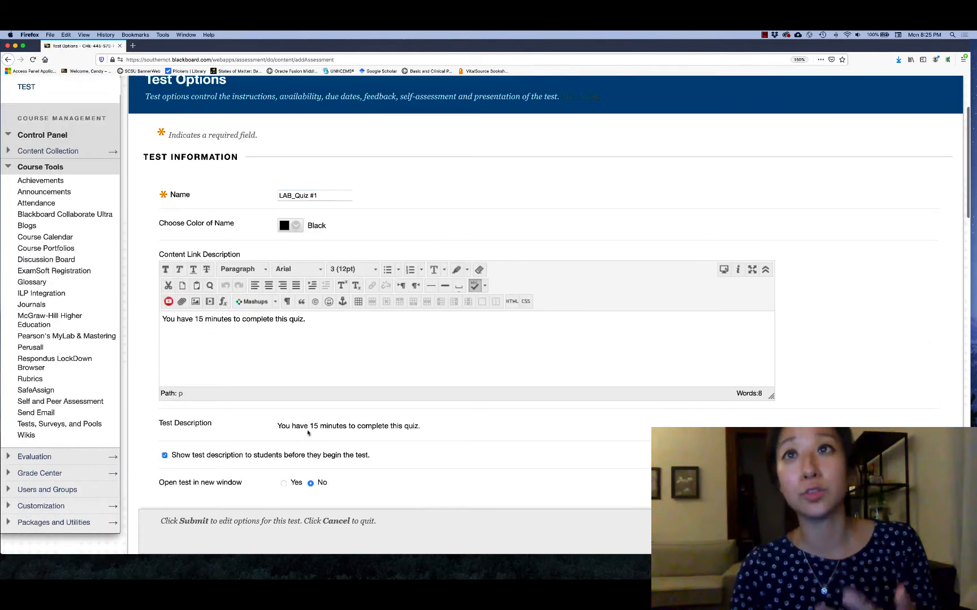
{"action": "scroll", "coordinate": [386, 438], "scroll_direction": "down", "scroll_amount": 4}
{"action": "scroll", "coordinate": [409, 428], "scroll_direction": "down", "scroll_amount": 2}
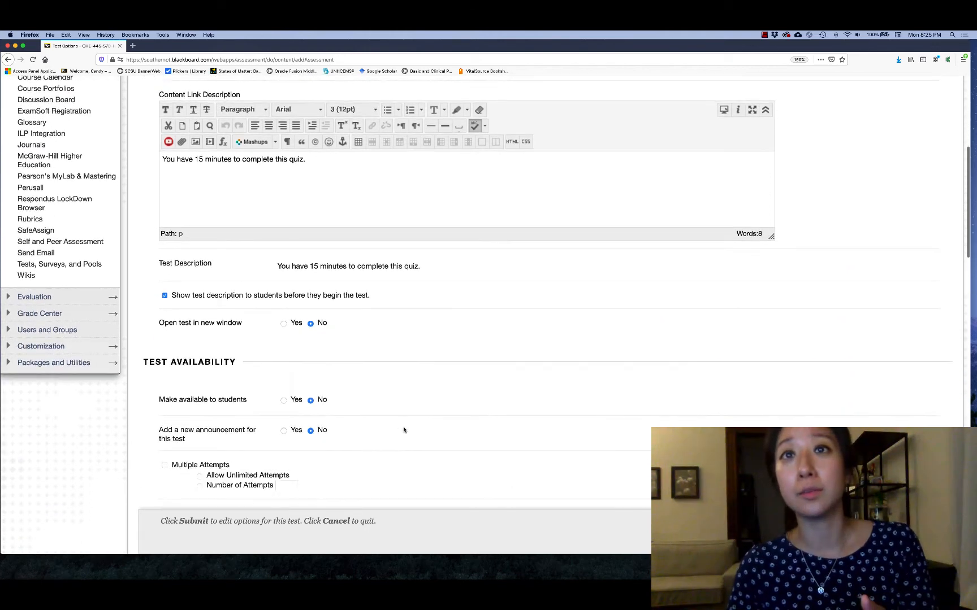
{"action": "left_click", "coordinate": [283, 400]}
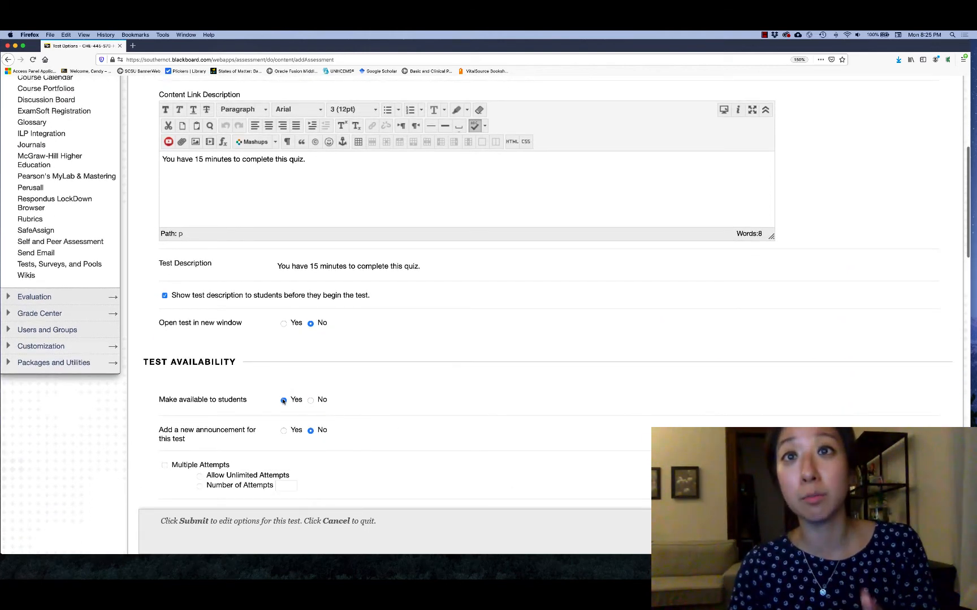
Step: Turn on Force Completion and set the test timer to 15 minutes
{"action": "scroll", "coordinate": [291, 405], "scroll_direction": "down", "scroll_amount": 1}
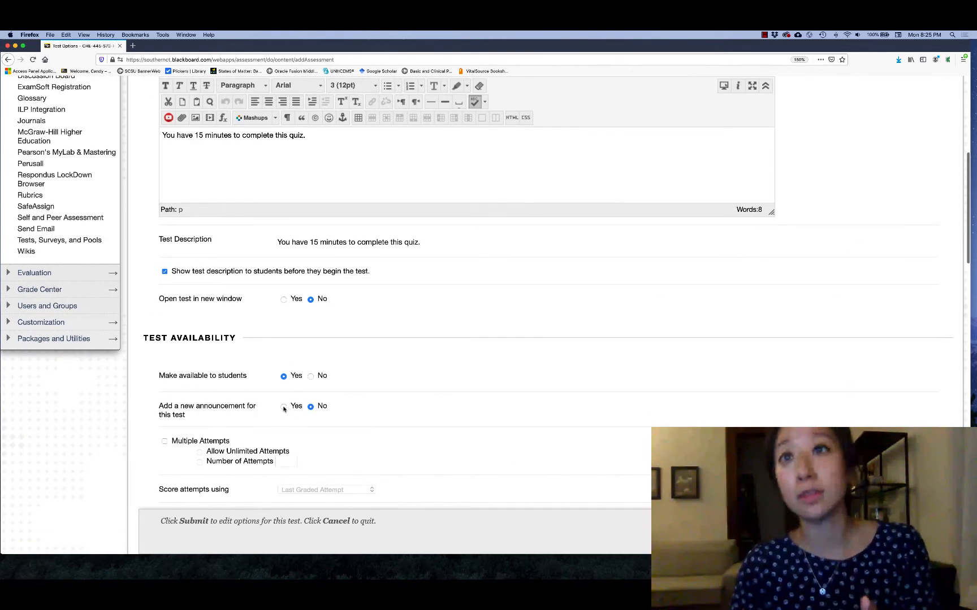
{"action": "scroll", "coordinate": [344, 411], "scroll_direction": "down", "scroll_amount": 1}
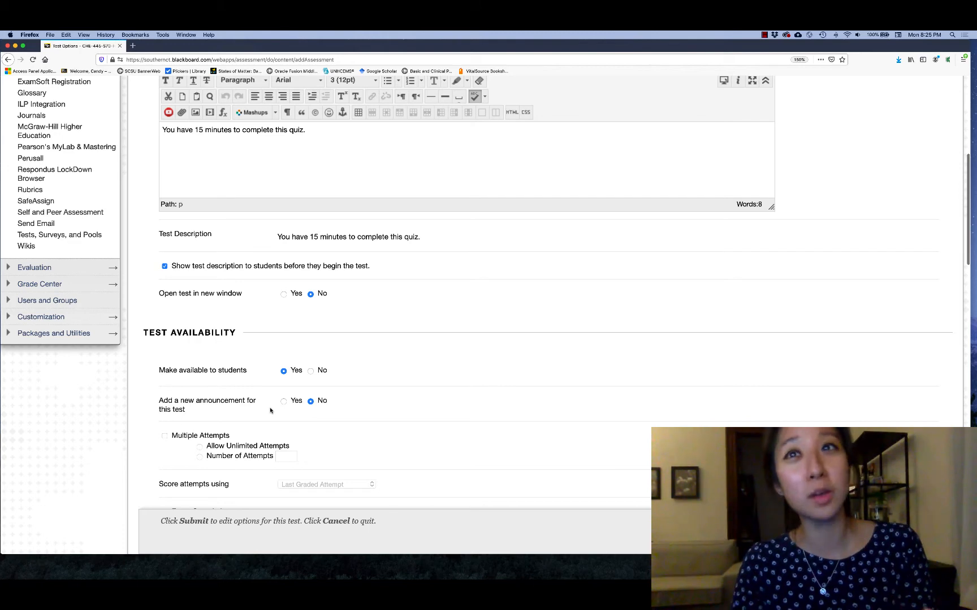
{"action": "scroll", "coordinate": [270, 411], "scroll_direction": "down", "scroll_amount": 2}
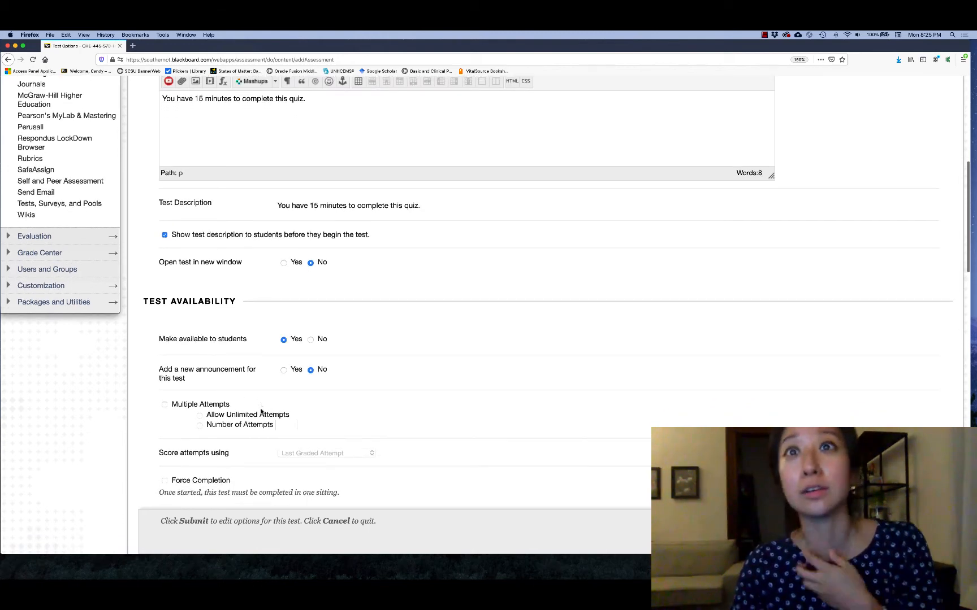
{"action": "scroll", "coordinate": [238, 417], "scroll_direction": "down", "scroll_amount": 2}
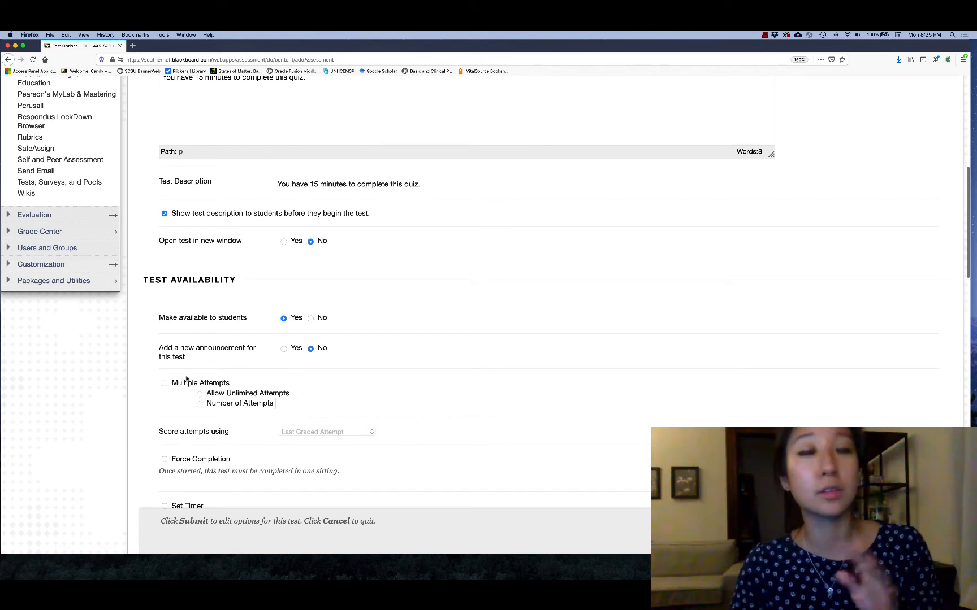
{"action": "scroll", "coordinate": [262, 392], "scroll_direction": "down", "scroll_amount": 6}
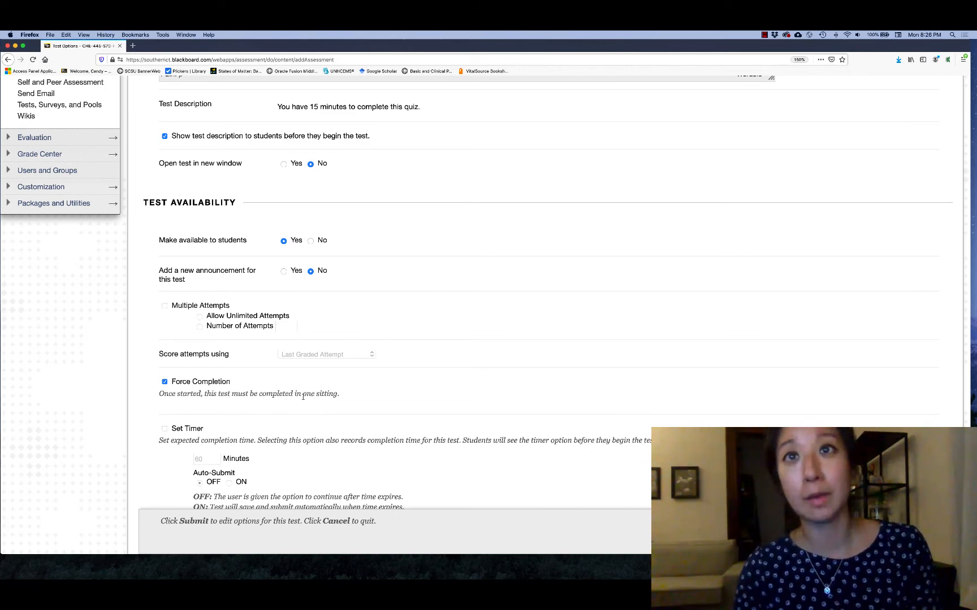
{"action": "scroll", "coordinate": [303, 397], "scroll_direction": "down", "scroll_amount": 1}
{"action": "left_click", "coordinate": [165, 419]}
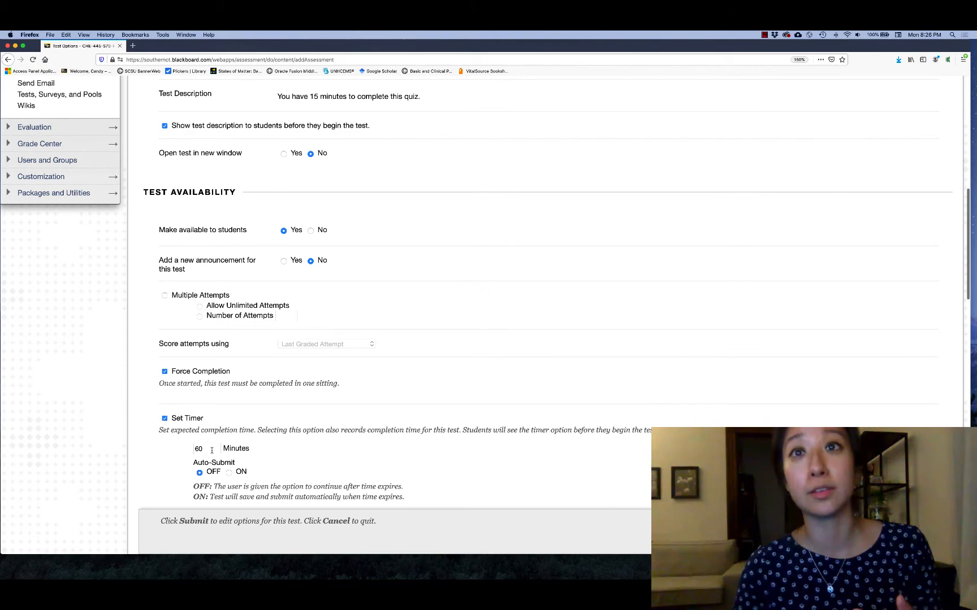
{"action": "left_click_drag", "start_coordinate": [211, 450], "coordinate": [191, 452]}
{"action": "type", "text": "15"}
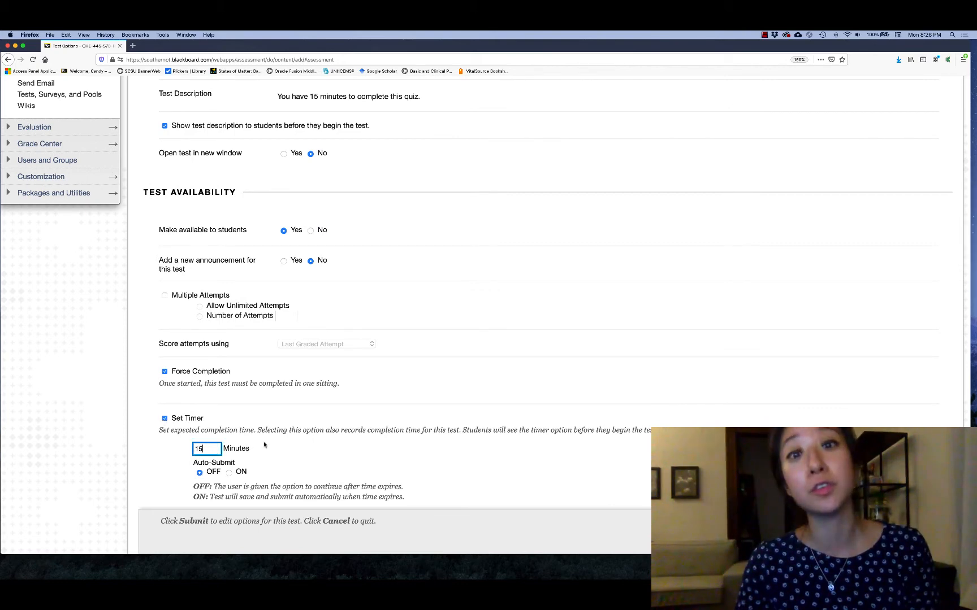
Step: Turn on the test's due date and set it to 08/27/2020
{"action": "scroll", "coordinate": [271, 443], "scroll_direction": "down", "scroll_amount": 4}
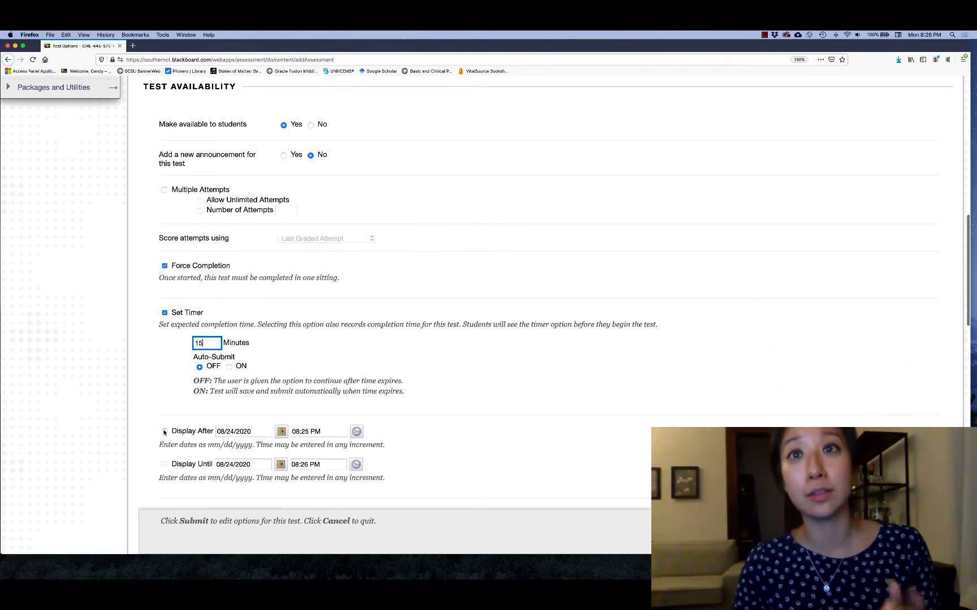
{"action": "scroll", "coordinate": [223, 425], "scroll_direction": "down", "scroll_amount": 1}
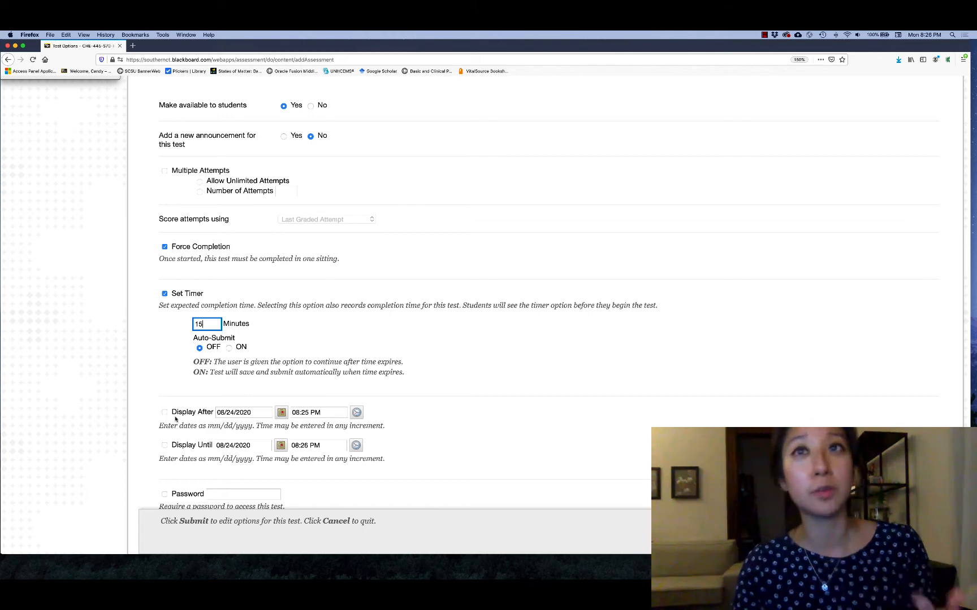
{"action": "scroll", "coordinate": [186, 437], "scroll_direction": "down", "scroll_amount": 2}
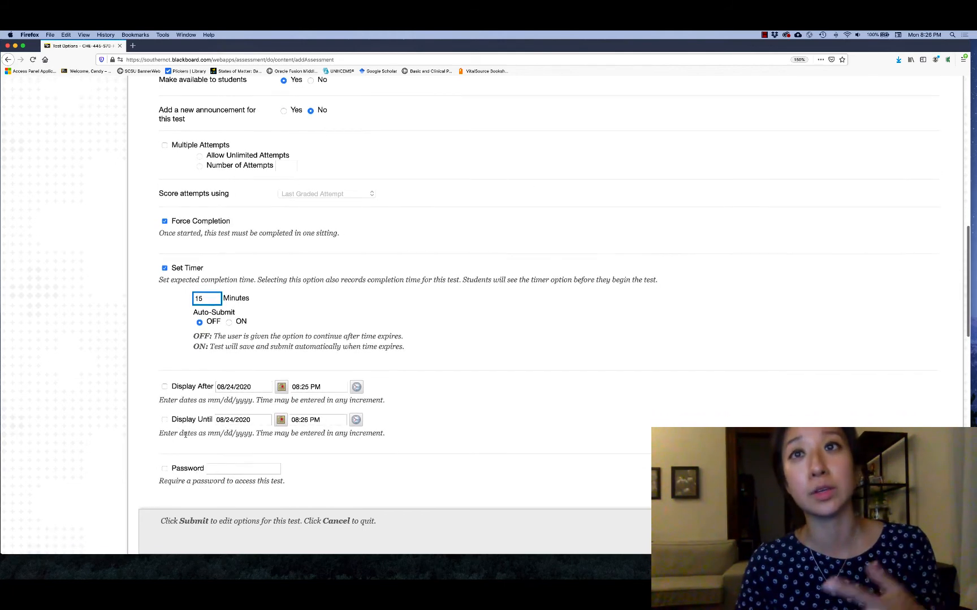
{"action": "scroll", "coordinate": [228, 447], "scroll_direction": "down", "scroll_amount": 8}
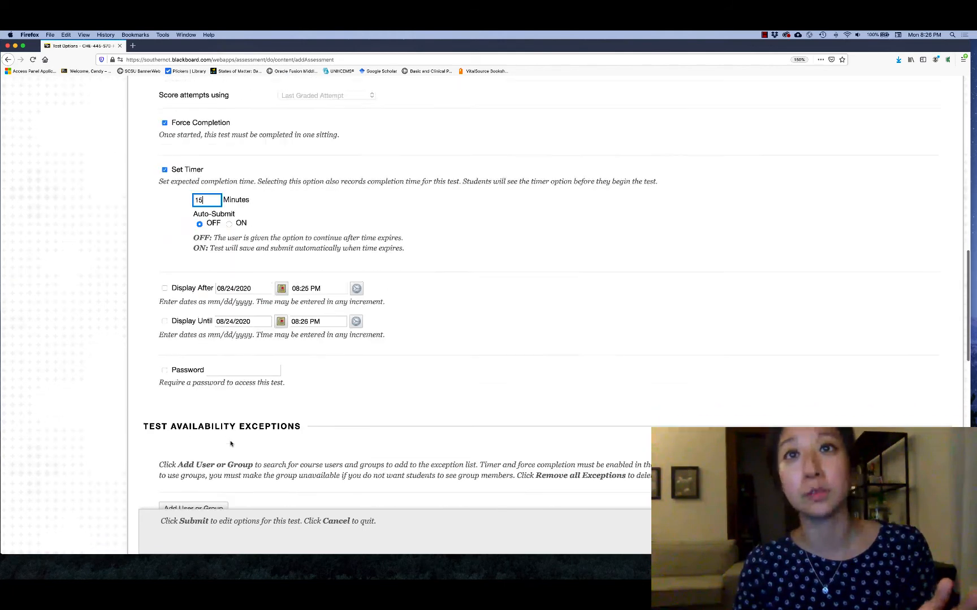
{"action": "scroll", "coordinate": [306, 438], "scroll_direction": "down", "scroll_amount": 3}
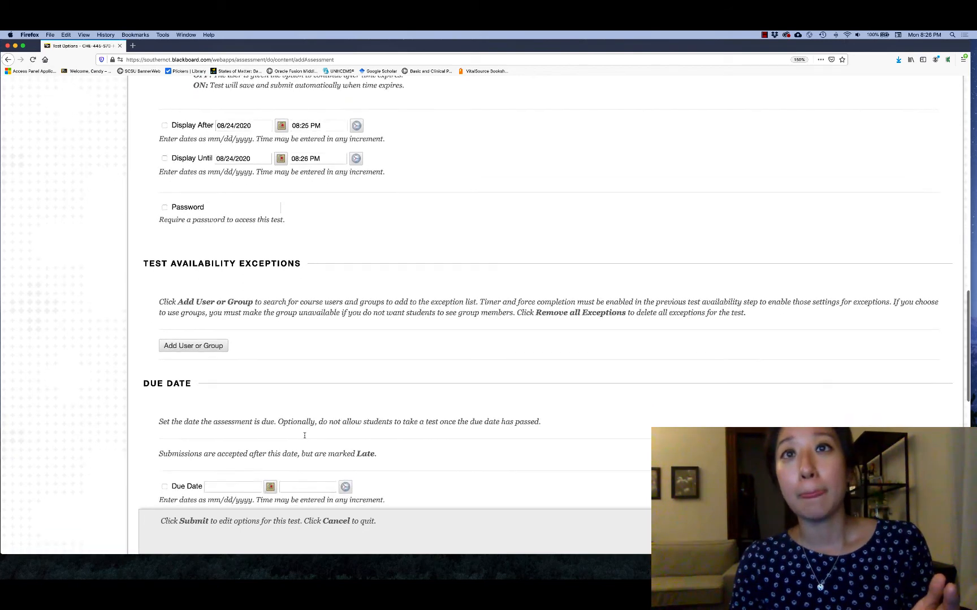
{"action": "left_click", "coordinate": [165, 448]}
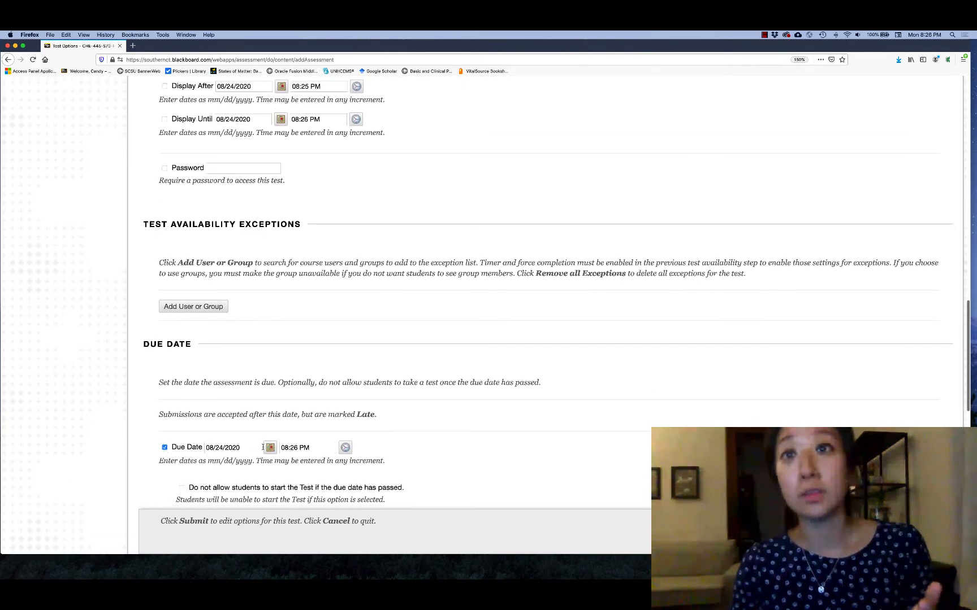
{"action": "left_click", "coordinate": [270, 448]}
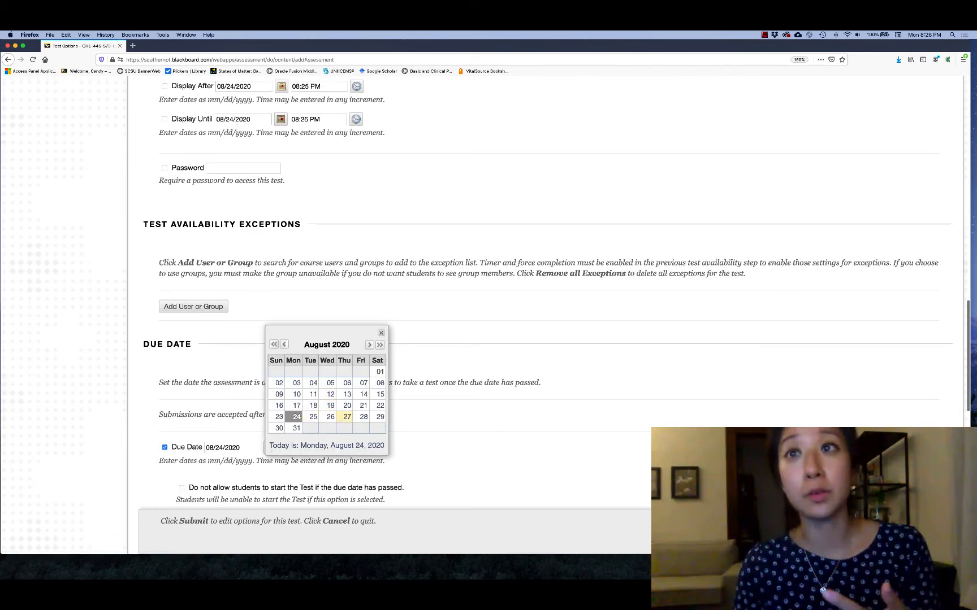
{"action": "left_click", "coordinate": [347, 417]}
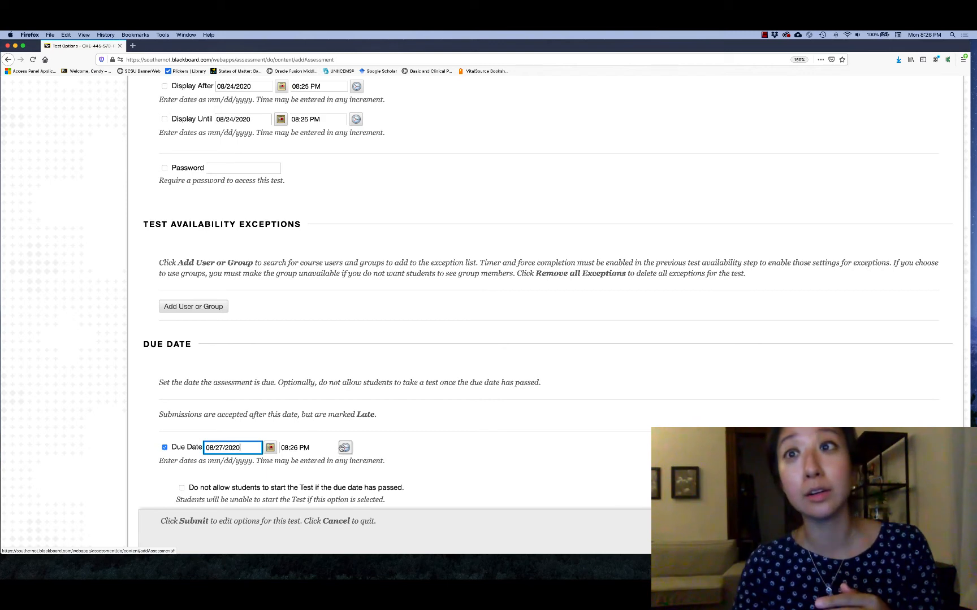
Step: Set the due time to End of Day and disallow students from starting the test once the due date has passed
{"action": "left_click", "coordinate": [345, 448]}
{"action": "scroll", "coordinate": [364, 435], "scroll_direction": "down", "scroll_amount": 10}
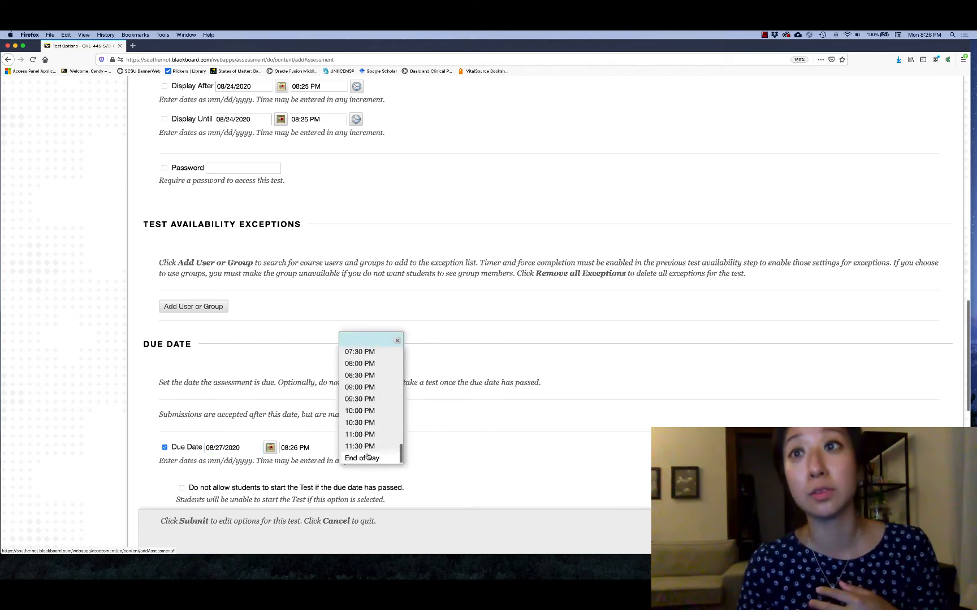
{"action": "left_click", "coordinate": [365, 459]}
{"action": "left_click", "coordinate": [382, 449]}
{"action": "scroll", "coordinate": [351, 447], "scroll_direction": "down", "scroll_amount": 2}
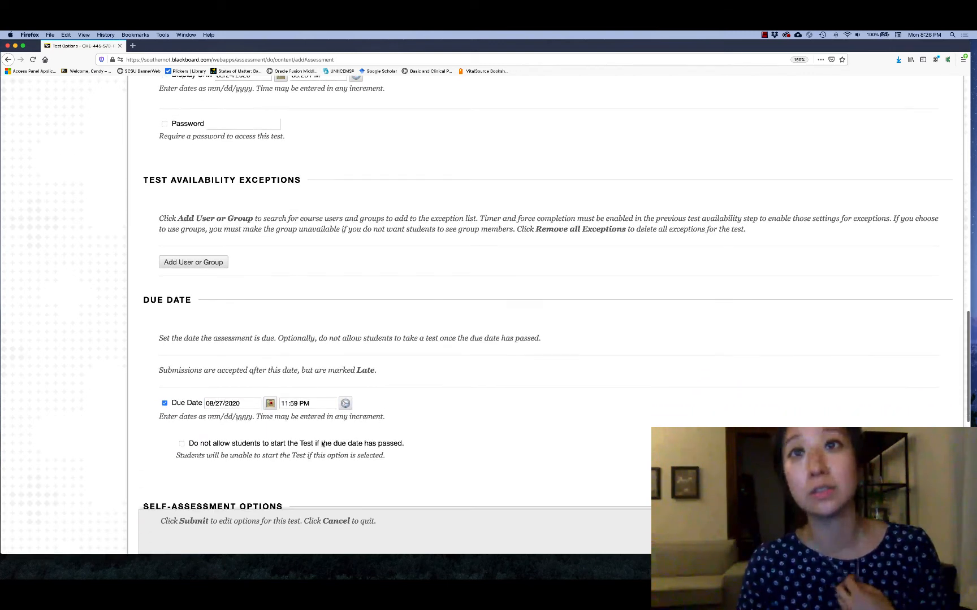
{"action": "left_click", "coordinate": [182, 445]}
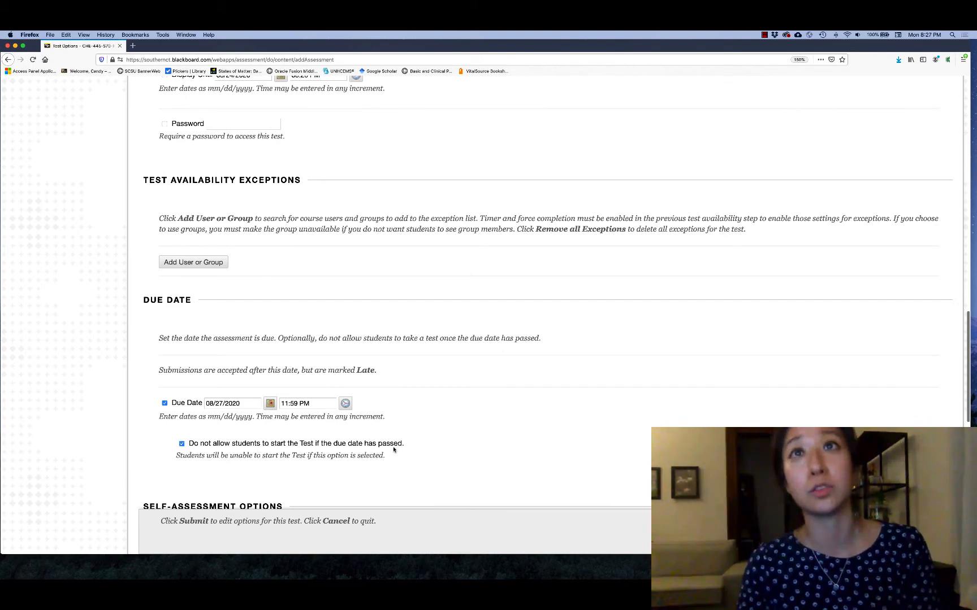
Step: Set the first results and feedback rule to After Due Date, showing the score per question and the correct answers
{"action": "scroll", "coordinate": [394, 449], "scroll_direction": "down", "scroll_amount": 8}
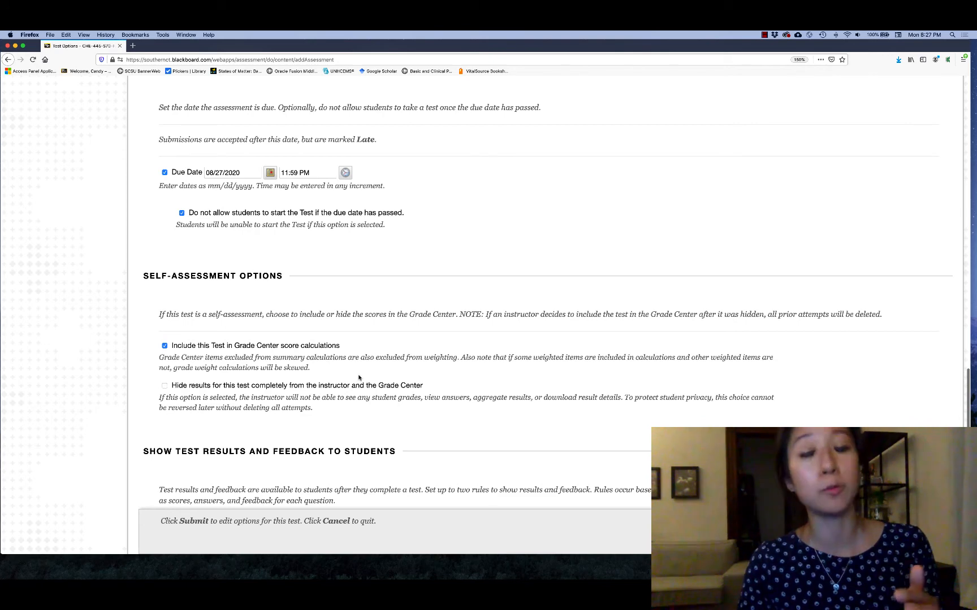
{"action": "scroll", "coordinate": [385, 379], "scroll_direction": "down", "scroll_amount": 4}
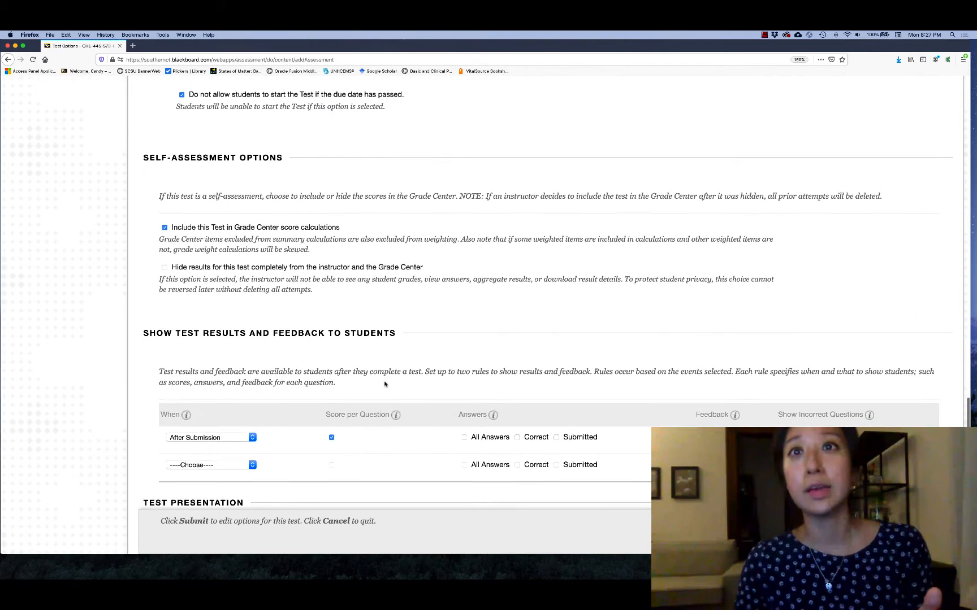
{"action": "left_click", "coordinate": [252, 435]}
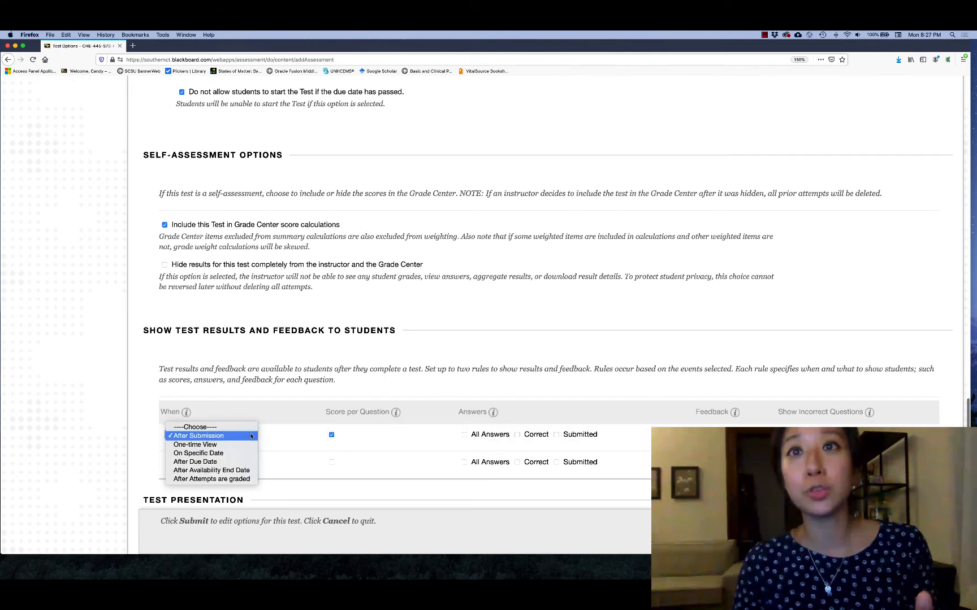
{"action": "left_click", "coordinate": [238, 471]}
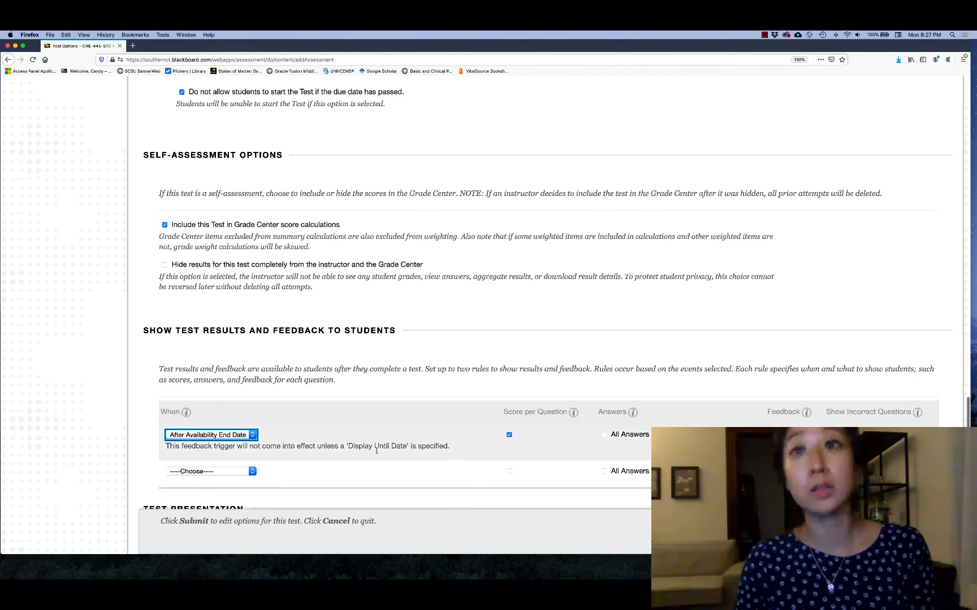
{"action": "left_click", "coordinate": [252, 436]}
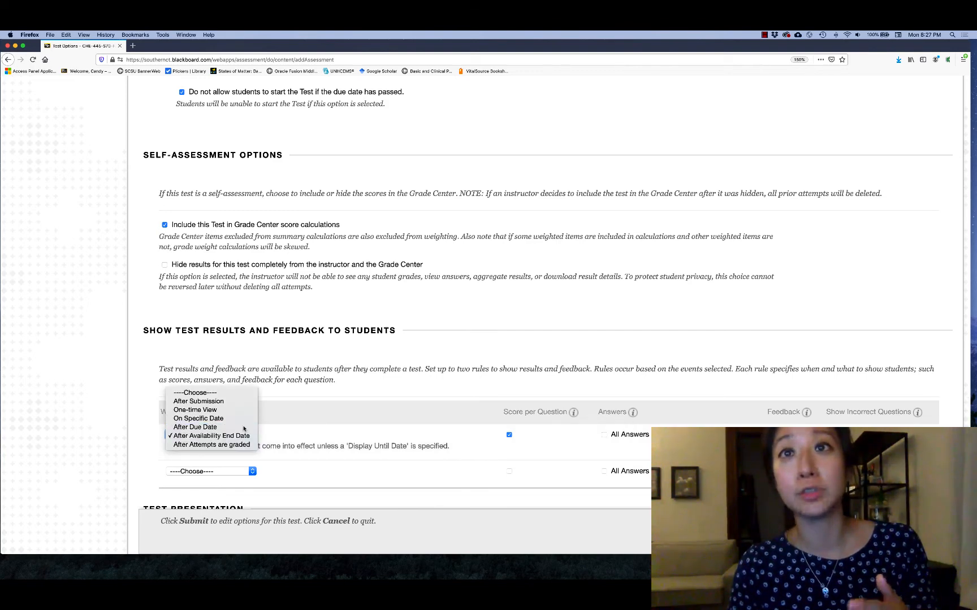
{"action": "left_click", "coordinate": [252, 428]}
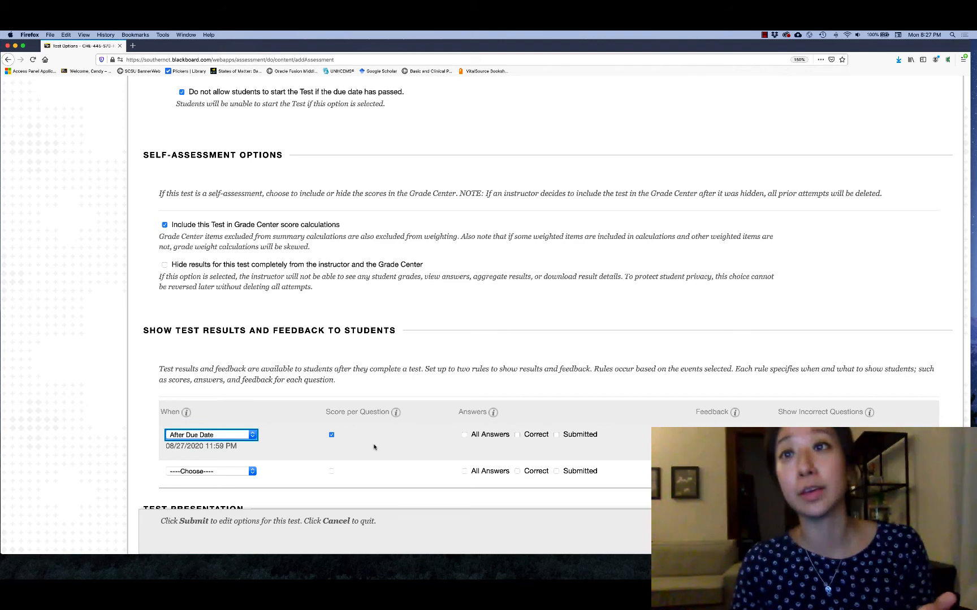
{"action": "mouse_move", "coordinate": [376, 417]}
{"action": "left_click", "coordinate": [332, 435]}
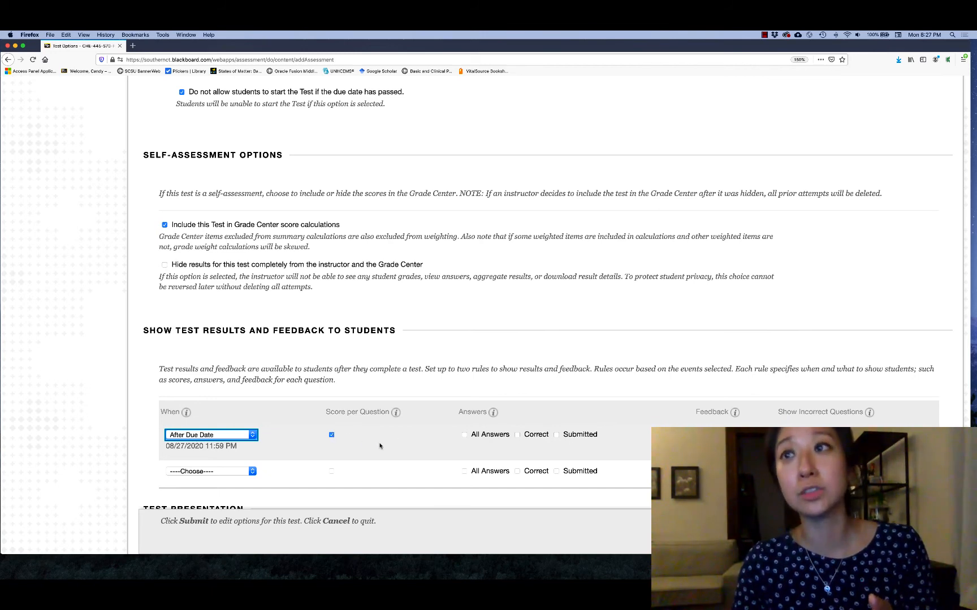
{"action": "left_click", "coordinate": [518, 435]}
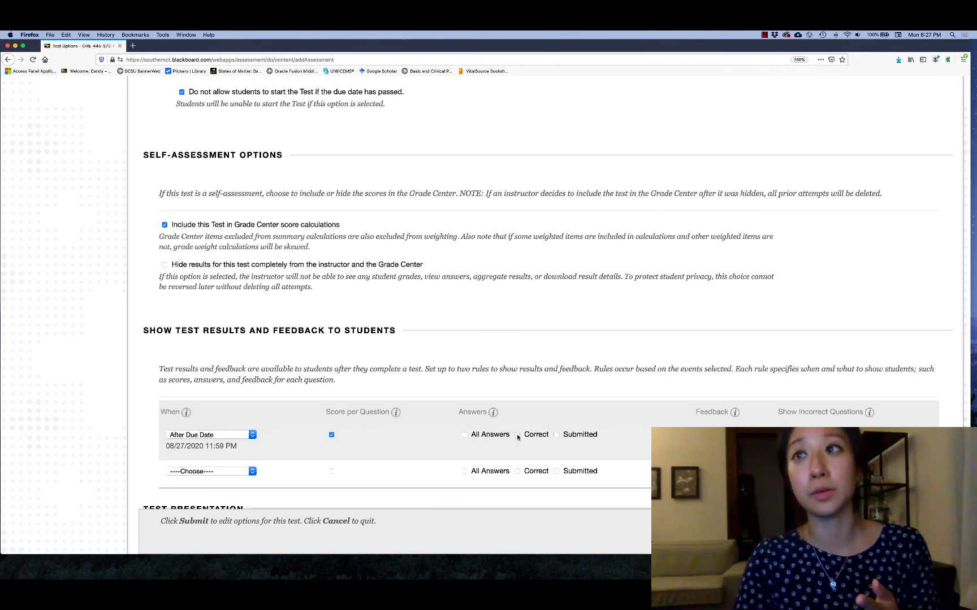
Step: Submit the test options with the questions presented all at once and Randomize Questions turned on
{"action": "scroll", "coordinate": [399, 440], "scroll_direction": "down", "scroll_amount": 5}
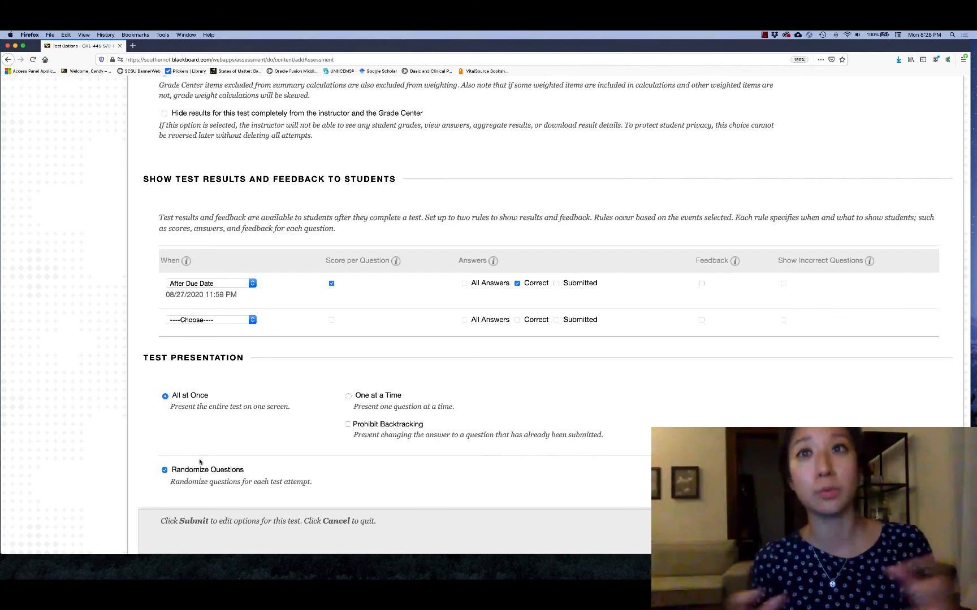
{"action": "scroll", "coordinate": [198, 462], "scroll_direction": "down", "scroll_amount": 1}
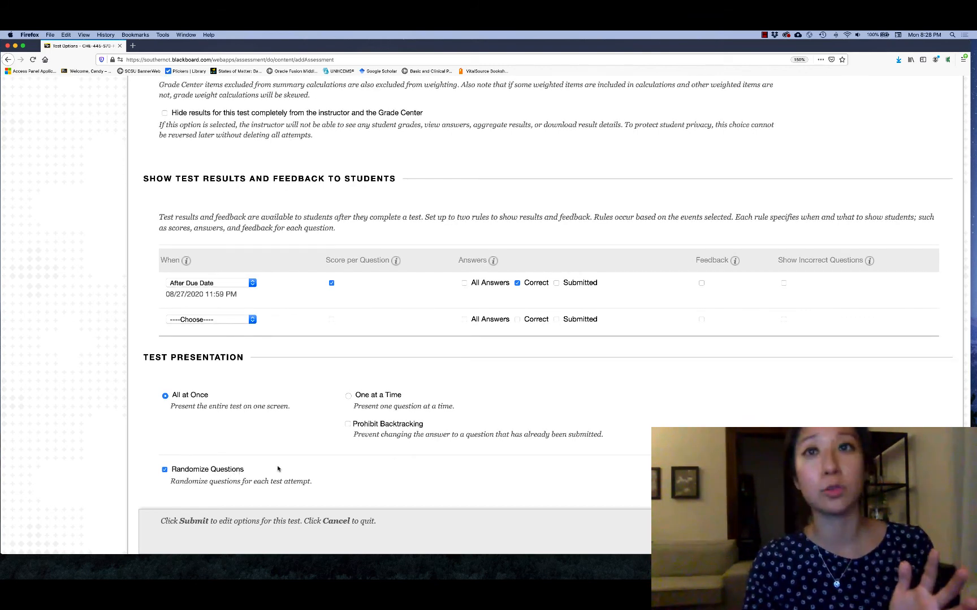
{"action": "scroll", "coordinate": [343, 482], "scroll_direction": "down", "scroll_amount": 2}
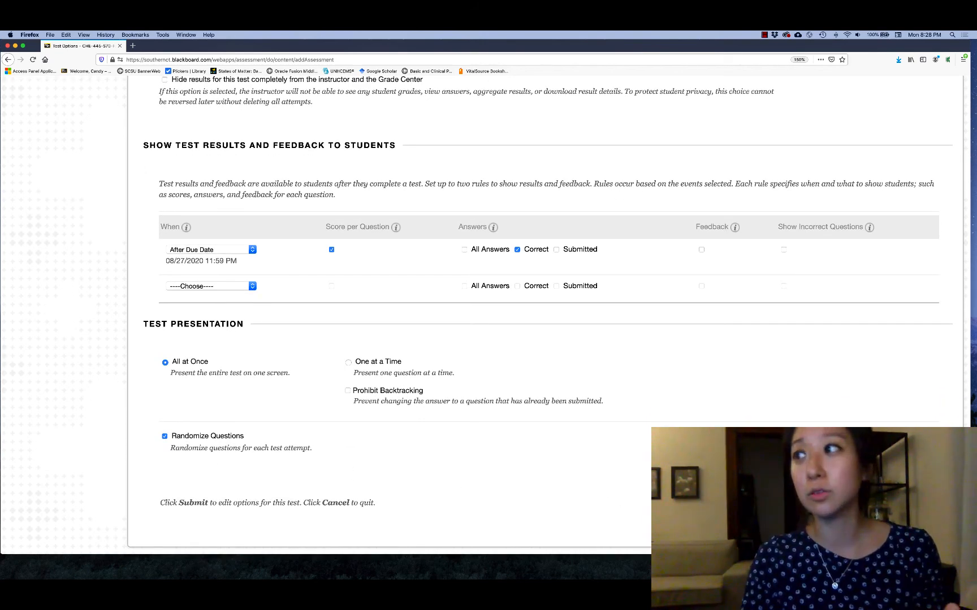
{"action": "left_click", "coordinate": [925, 503]}
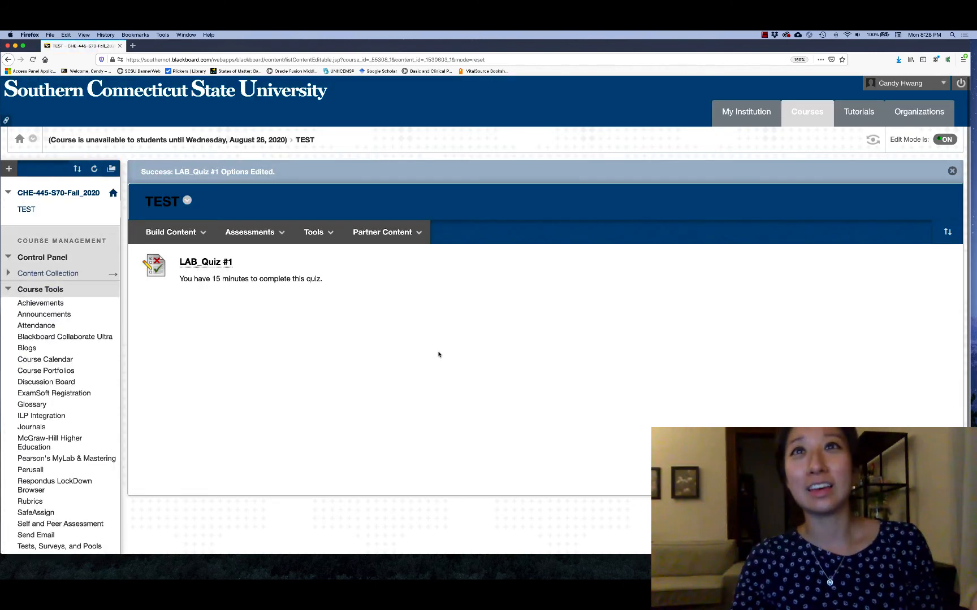
Step: Enter the student preview and begin LAB_Quiz #1 from the TEST content area
{"action": "left_click", "coordinate": [872, 139]}
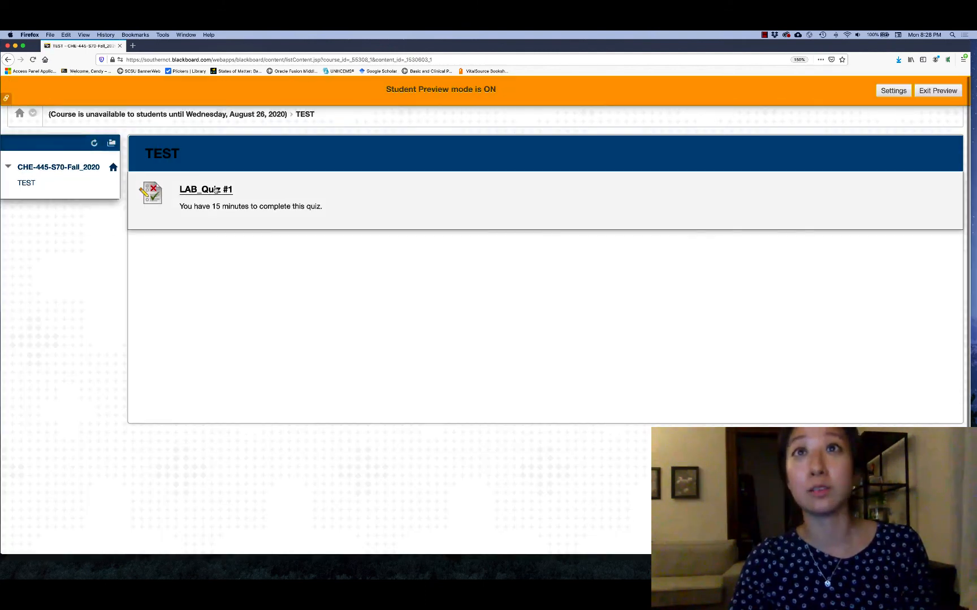
{"action": "left_click", "coordinate": [215, 190]}
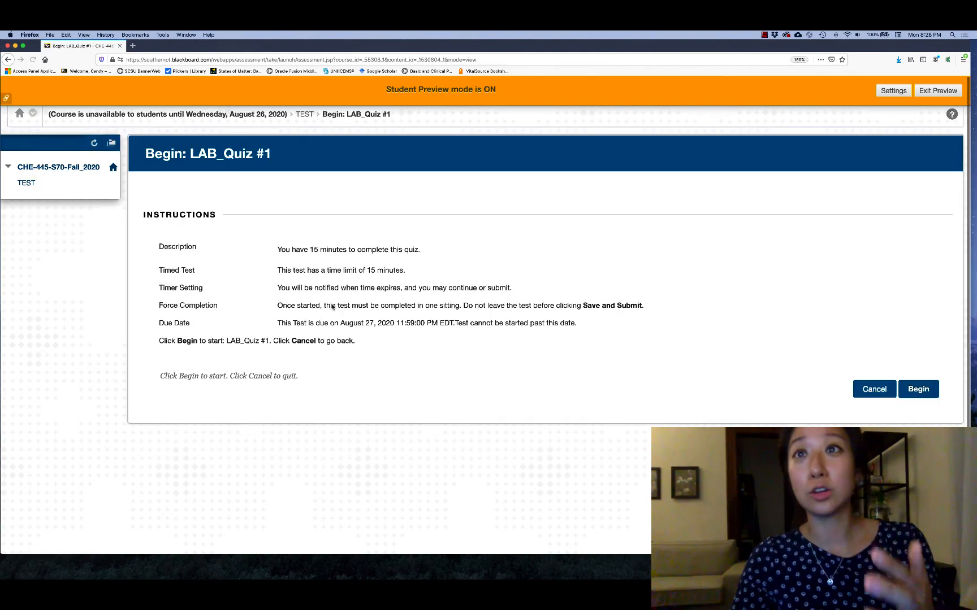
{"action": "left_click", "coordinate": [912, 393]}
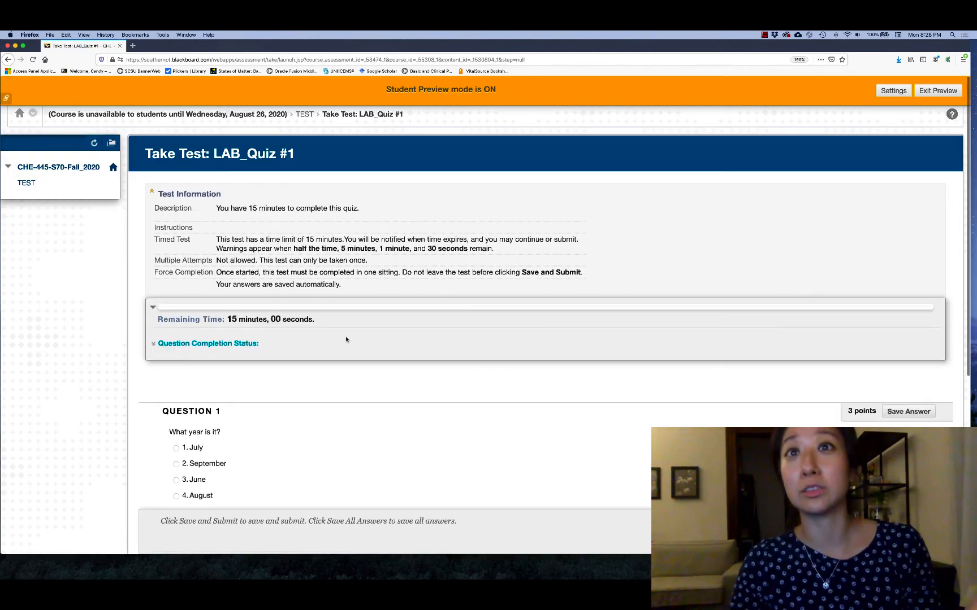
Step: Answer the three quiz questions with September, Wednesday and August, then submit the attempt and open its review
{"action": "scroll", "coordinate": [423, 300], "scroll_direction": "down", "scroll_amount": 2}
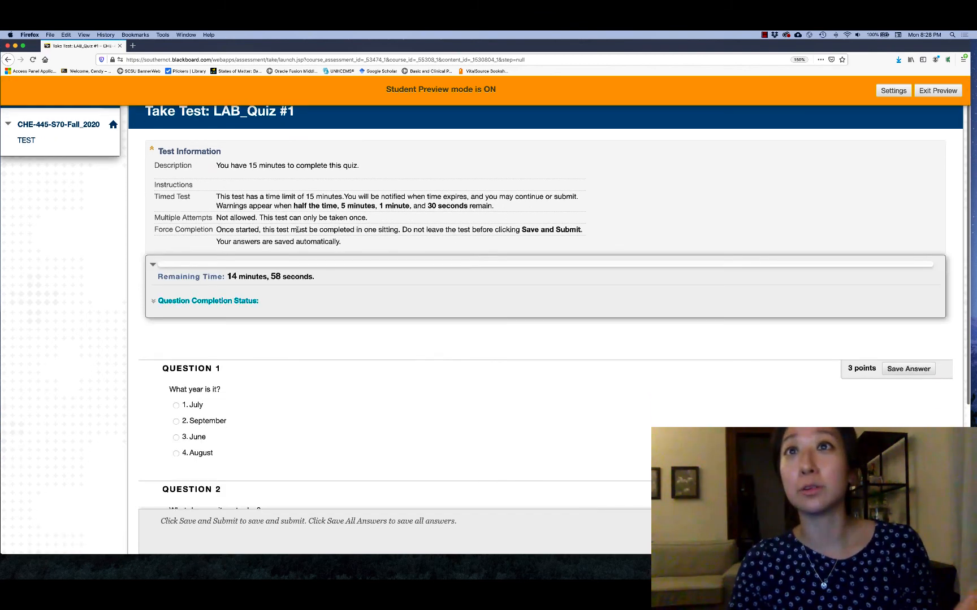
{"action": "scroll", "coordinate": [307, 292], "scroll_direction": "down", "scroll_amount": 5}
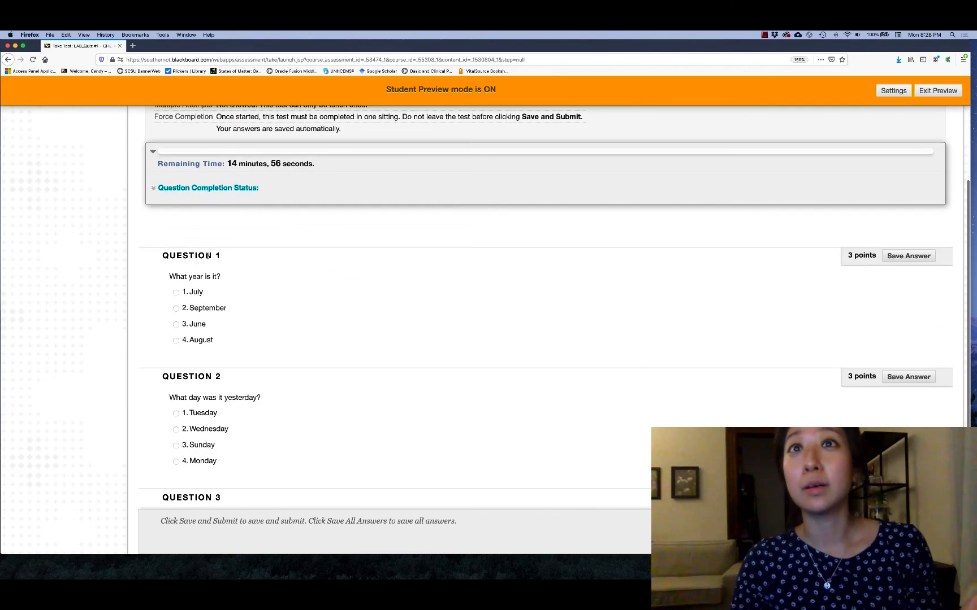
{"action": "scroll", "coordinate": [264, 333], "scroll_direction": "down", "scroll_amount": 3}
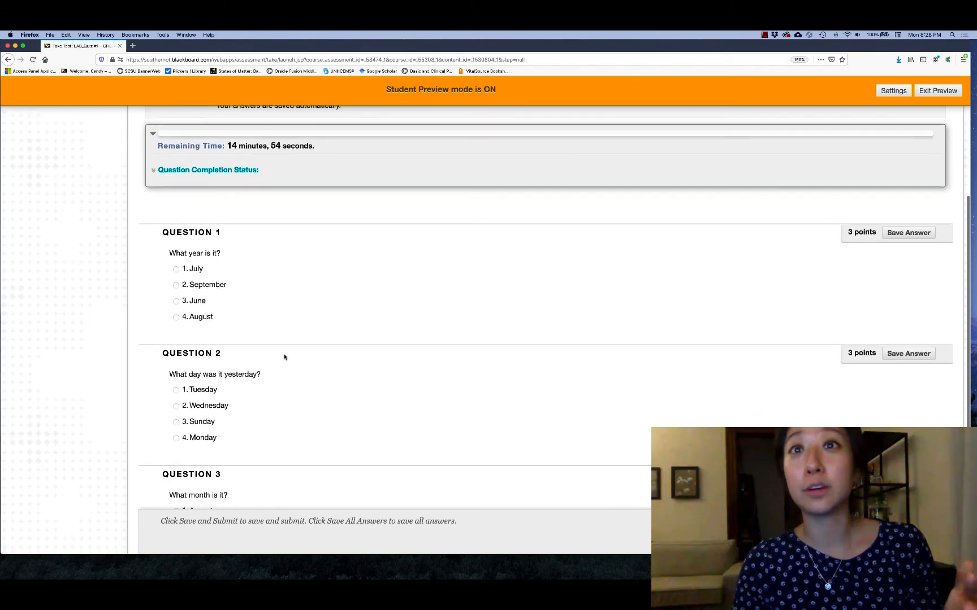
{"action": "scroll", "coordinate": [259, 442], "scroll_direction": "down", "scroll_amount": 1}
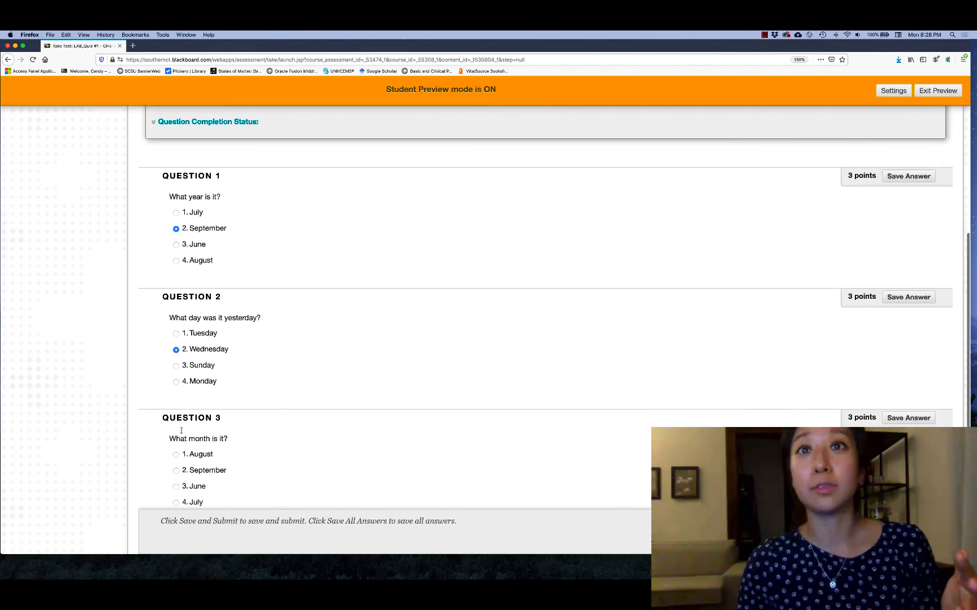
{"action": "scroll", "coordinate": [397, 452], "scroll_direction": "down", "scroll_amount": 2}
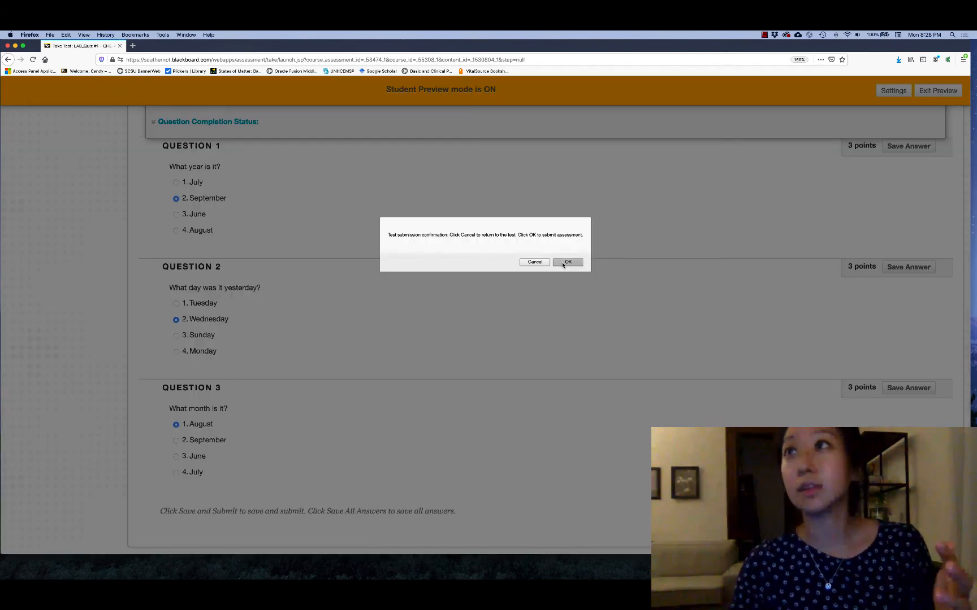
{"action": "left_click", "coordinate": [565, 264]}
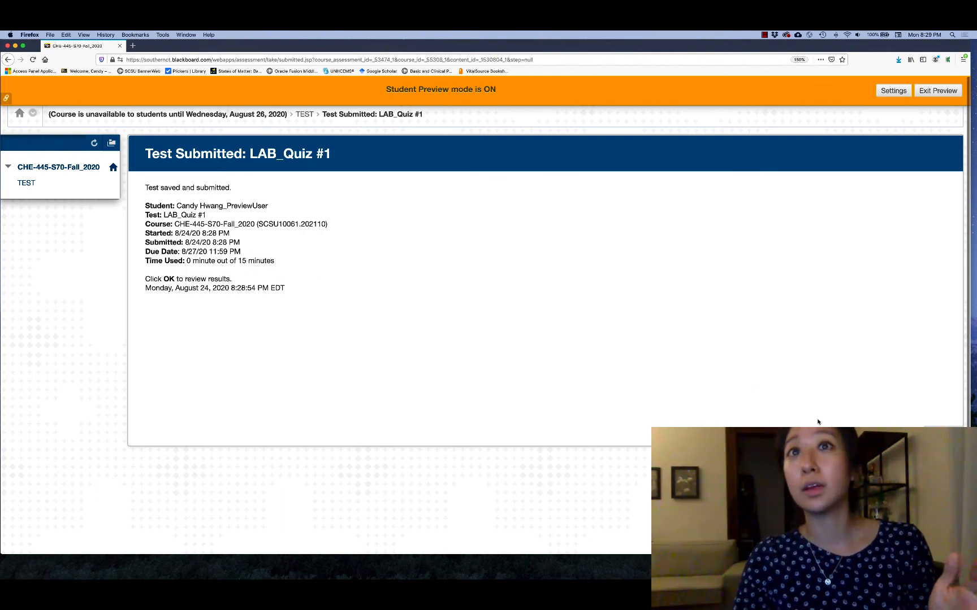
{"action": "left_click", "coordinate": [942, 433]}
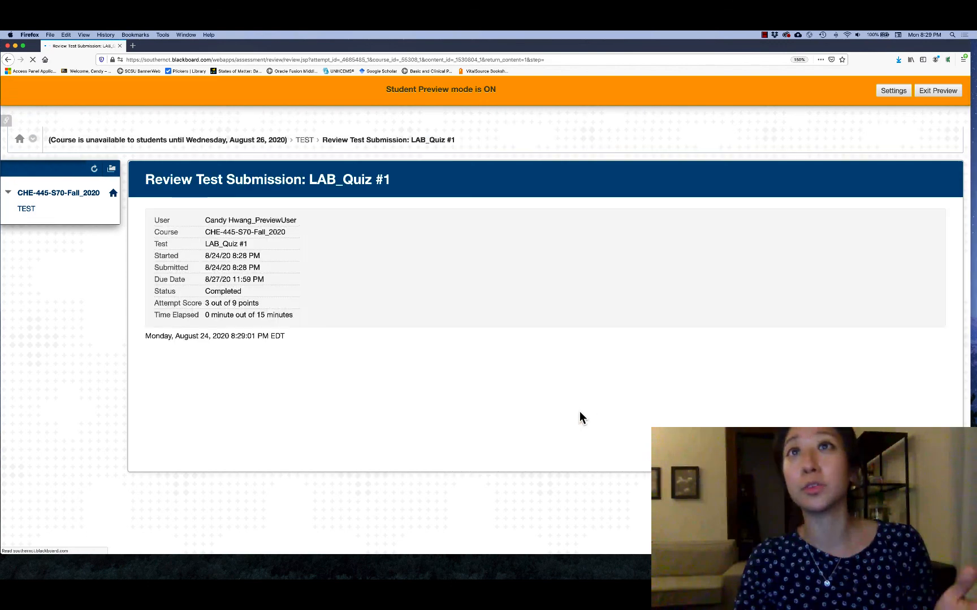